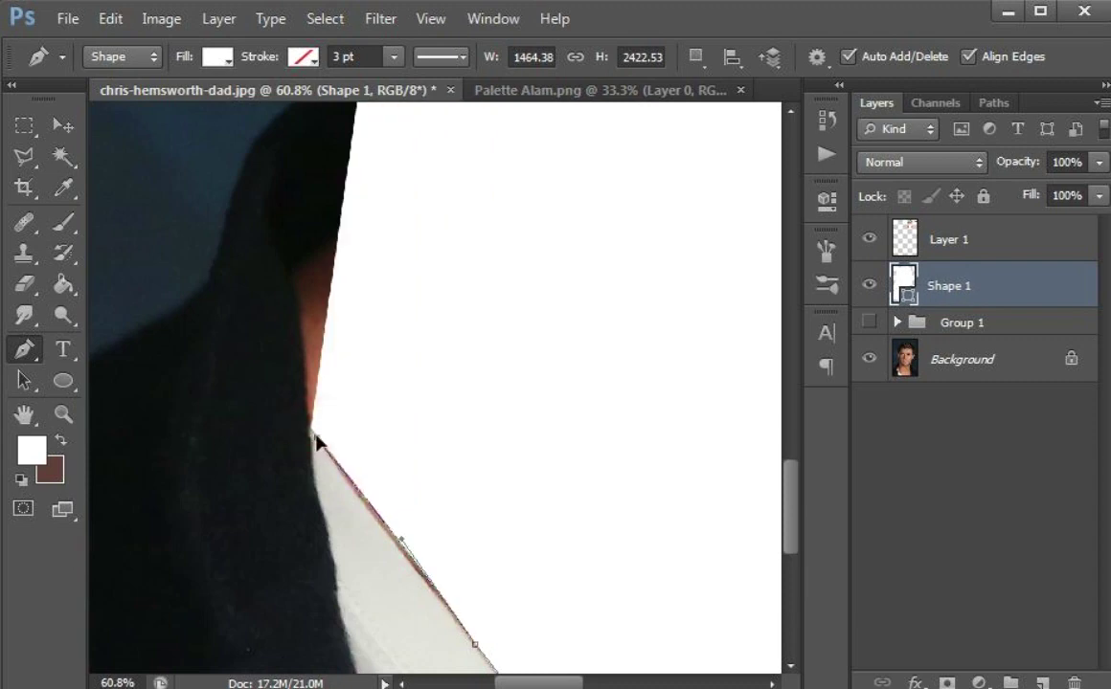
- Hide Shape 1 and continue its Pen outline from the collar up the neck and jaw and around the adjoining ear
{"action": "left_click", "coordinate": [306, 322]}
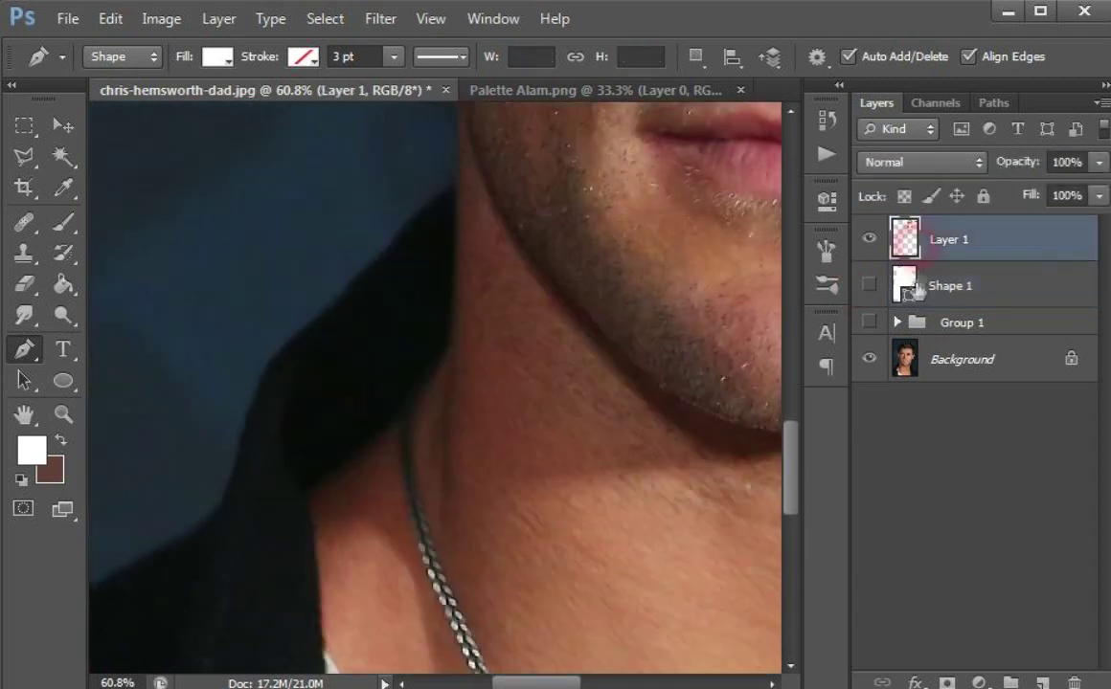
{"action": "left_click", "coordinate": [917, 287]}
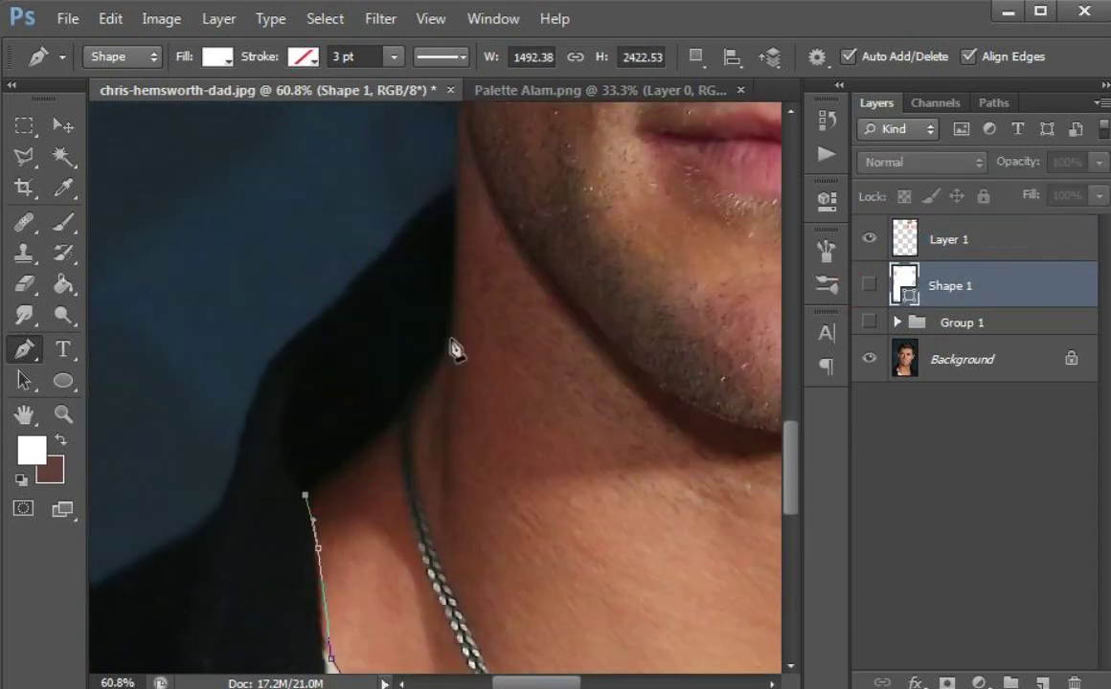
{"action": "left_click", "coordinate": [457, 129]}
{"action": "scroll", "coordinate": [458, 191], "scroll_direction": "up", "scroll_amount": 3}
{"action": "left_click", "coordinate": [451, 206]}
{"action": "scroll", "coordinate": [465, 294], "scroll_direction": "up", "scroll_amount": 5}
{"action": "left_click", "coordinate": [449, 338]}
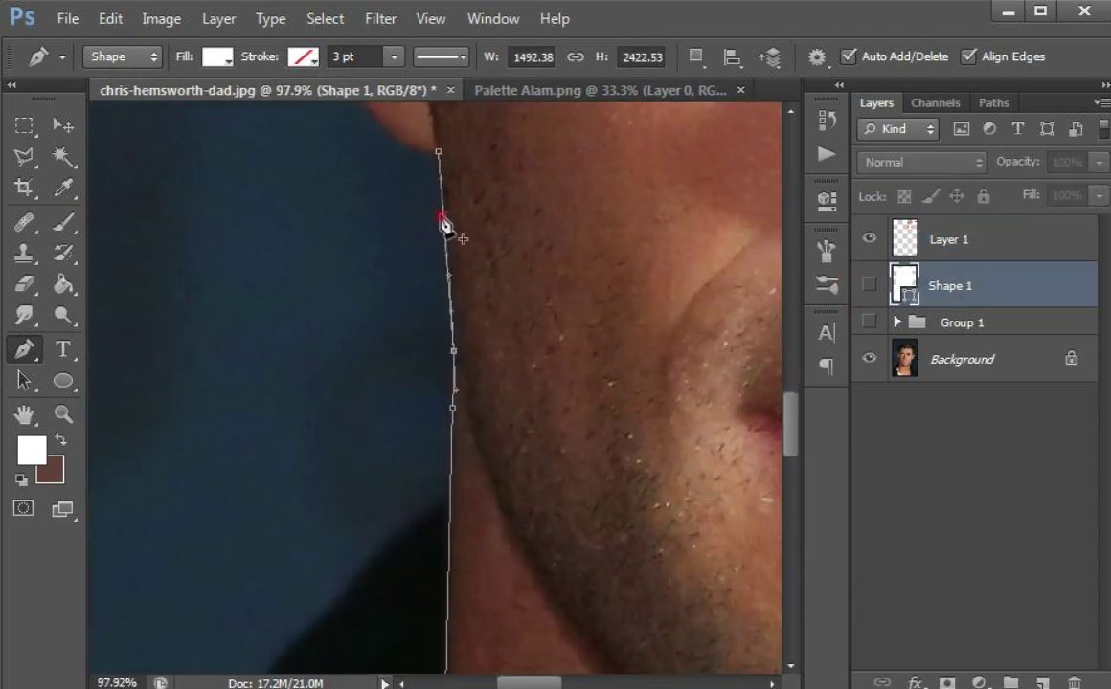
{"action": "scroll", "coordinate": [445, 417], "scroll_direction": "up", "scroll_amount": 3}
{"action": "scroll", "coordinate": [353, 287], "scroll_direction": "up", "scroll_amount": 3}
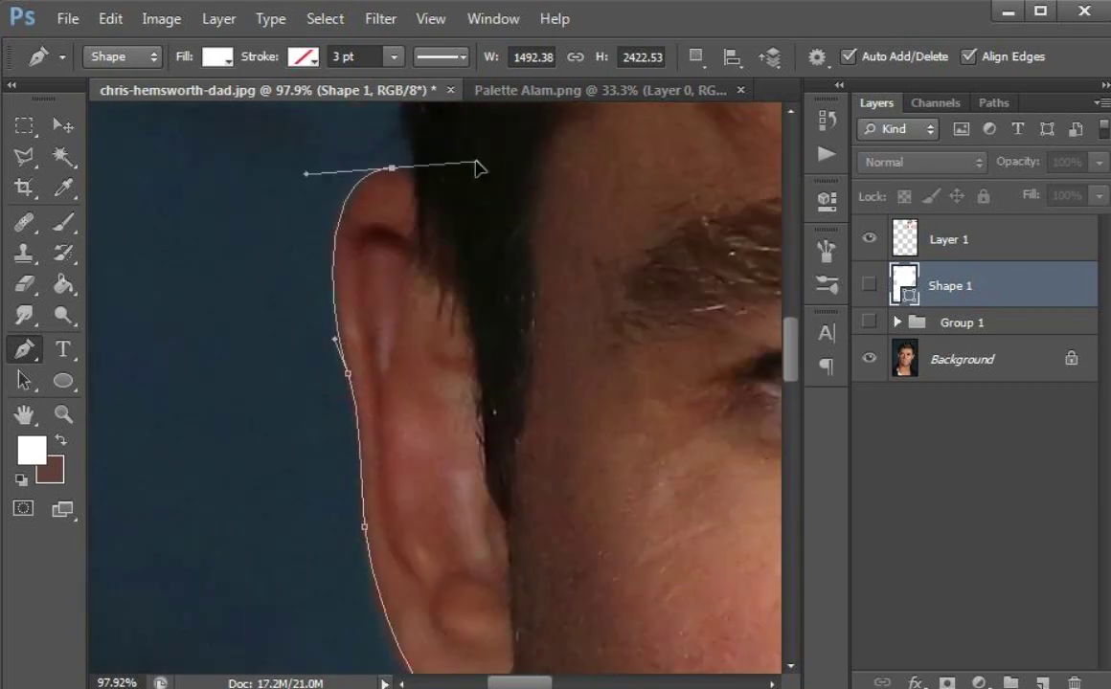
{"action": "scroll", "coordinate": [477, 170], "scroll_direction": "down", "scroll_amount": 3}
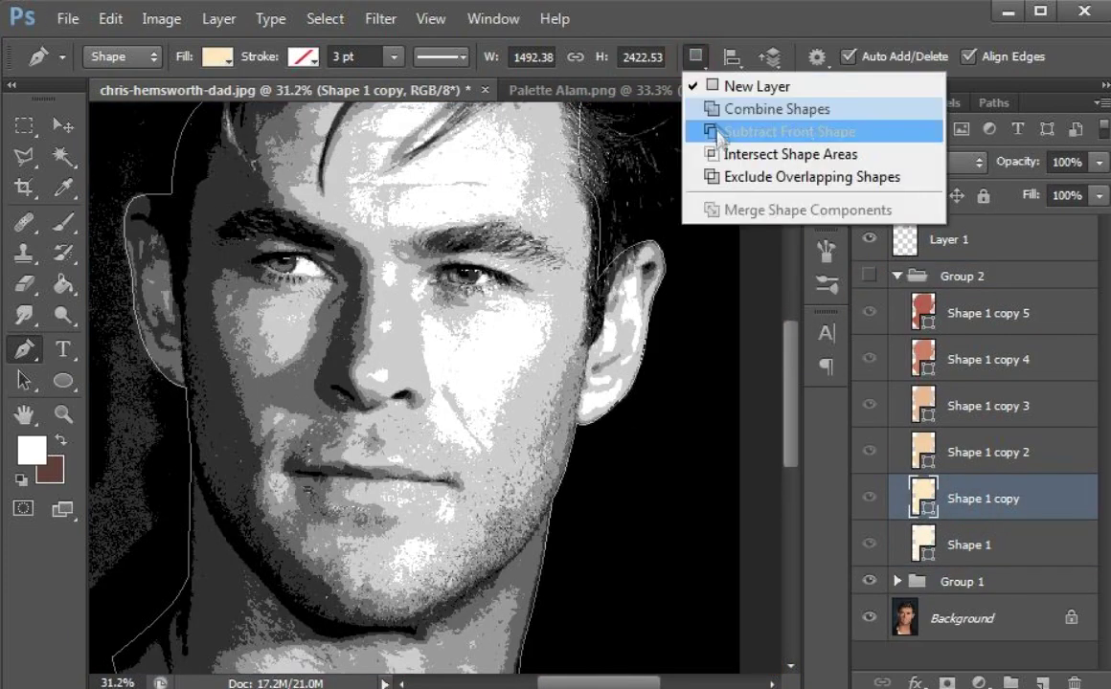
- Set Shape 1 copy to Subtract Front Shape and trace the lower cheek highlight around the nose-to-mouth fold
{"action": "left_click", "coordinate": [712, 127]}
{"action": "left_click", "coordinate": [420, 312]}
{"action": "scroll", "coordinate": [419, 371], "scroll_direction": "up", "scroll_amount": 4}
{"action": "left_click_drag", "start_coordinate": [446, 466], "coordinate": [443, 477]}
{"action": "left_click_drag", "start_coordinate": [491, 535], "coordinate": [533, 558]}
{"action": "left_click", "coordinate": [566, 571]}
{"action": "left_click", "coordinate": [477, 416]}
{"action": "left_click_drag", "start_coordinate": [522, 495], "coordinate": [524, 467]}
{"action": "left_click", "coordinate": [596, 569]}
- Trace the cheek highlight's outer side and its edge beneath the eye, and close the cutout
{"action": "left_click_drag", "start_coordinate": [594, 412], "coordinate": [479, 484]}
{"action": "left_click_drag", "start_coordinate": [548, 459], "coordinate": [655, 358]}
{"action": "left_click", "coordinate": [607, 256]}
{"action": "scroll", "coordinate": [529, 263], "scroll_direction": "up", "scroll_amount": 4}
{"action": "left_click_drag", "start_coordinate": [548, 285], "coordinate": [470, 271]}
{"action": "left_click", "coordinate": [417, 299]}
{"action": "left_click", "coordinate": [511, 314]}
{"action": "left_click", "coordinate": [204, 324]}
- Cut the white chest highlight out of Shape 1 copy near the photo's lower edge
{"action": "scroll", "coordinate": [335, 416], "scroll_direction": "down", "scroll_amount": 10}
{"action": "left_click_drag", "start_coordinate": [330, 422], "coordinate": [518, 399]}
{"action": "scroll", "coordinate": [493, 412], "scroll_direction": "down", "scroll_amount": 8}
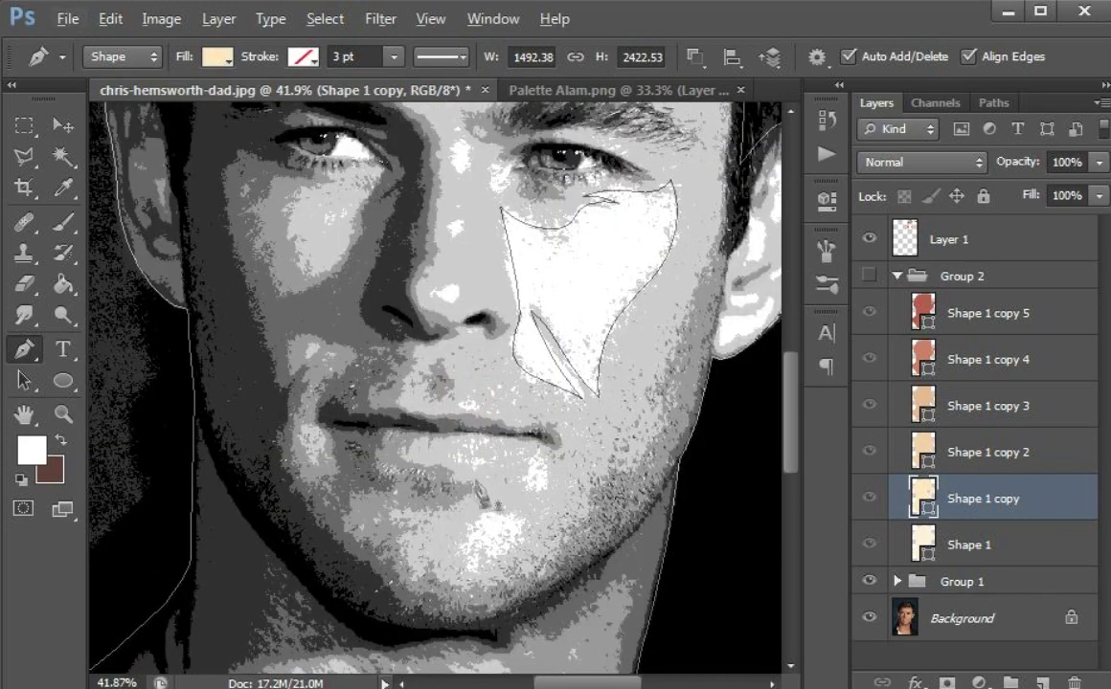
{"action": "left_click", "coordinate": [205, 380]}
{"action": "left_click_drag", "start_coordinate": [410, 411], "coordinate": [503, 411]}
{"action": "left_click_drag", "start_coordinate": [654, 531], "coordinate": [690, 565]}
{"action": "left_click_drag", "start_coordinate": [298, 543], "coordinate": [223, 502]}
{"action": "left_click_drag", "start_coordinate": [205, 380], "coordinate": [303, 360]}
- Cut a curved highlight out of Shape 1 copy from below the mouth corner to the chin
{"action": "scroll", "coordinate": [431, 288], "scroll_direction": "up", "scroll_amount": 8}
{"action": "left_click", "coordinate": [612, 185]}
{"action": "left_click_drag", "start_coordinate": [543, 305], "coordinate": [428, 360]}
{"action": "left_click", "coordinate": [478, 434]}
{"action": "left_click_drag", "start_coordinate": [487, 191], "coordinate": [429, 321]}
{"action": "left_click_drag", "start_coordinate": [554, 311], "coordinate": [551, 104]}
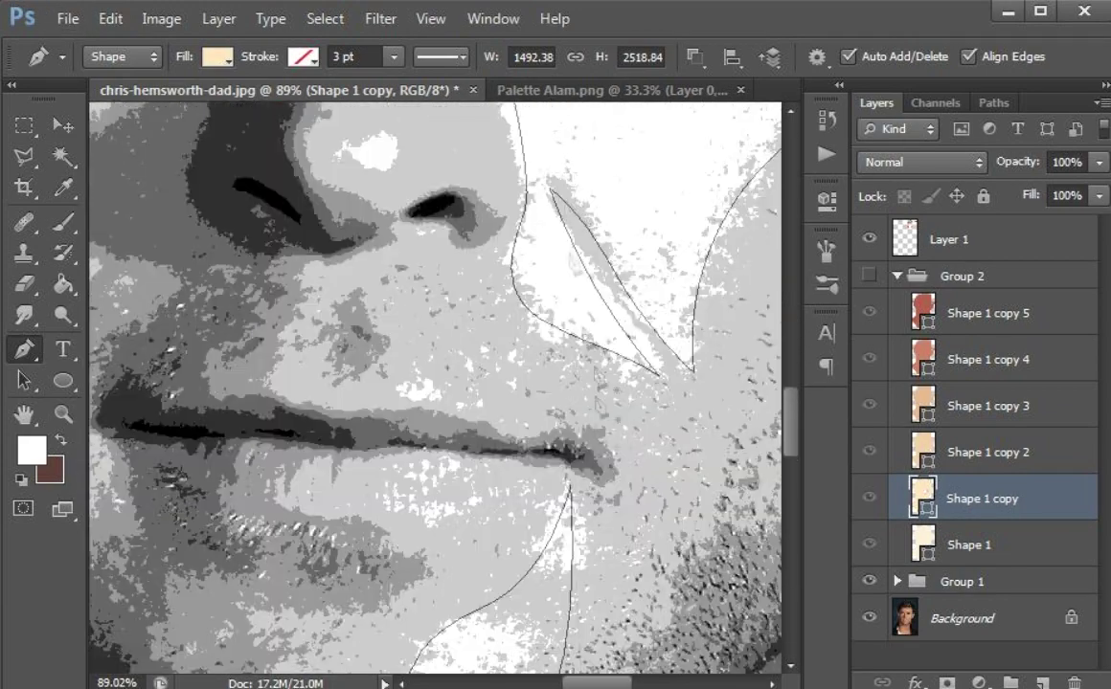
{"action": "scroll", "coordinate": [550, 316], "scroll_direction": "down", "scroll_amount": 4}
{"action": "left_click", "coordinate": [529, 505], "text": "ctrl"}
{"action": "left_click_drag", "start_coordinate": [595, 633], "coordinate": [603, 514]}
- Cut a small rounded triangular highlight out of Shape 1 copy at the tip of the nose
{"action": "left_click_drag", "start_coordinate": [470, 163], "coordinate": [574, 575]}
{"action": "scroll", "coordinate": [575, 565], "scroll_direction": "down", "scroll_amount": 4}
{"action": "scroll", "coordinate": [515, 469], "scroll_direction": "up", "scroll_amount": 8}
{"action": "left_click", "coordinate": [518, 446]}
{"action": "left_click_drag", "start_coordinate": [595, 424], "coordinate": [621, 403]}
{"action": "left_click_drag", "start_coordinate": [595, 486], "coordinate": [565, 498]}
{"action": "left_click", "coordinate": [518, 446]}
- Trace the forehead highlight's lower edge above the eyebrow and its side toward the temple
{"action": "mouse_move", "coordinate": [526, 124]}
{"action": "left_mouse_down"}
{"action": "mouse_move", "coordinate": [498, 433]}
{"action": "mouse_move", "coordinate": [400, 490]}
{"action": "mouse_move", "coordinate": [579, 490]}
{"action": "left_mouse_up"}
{"action": "left_click", "coordinate": [340, 436]}
{"action": "left_click", "coordinate": [687, 510]}
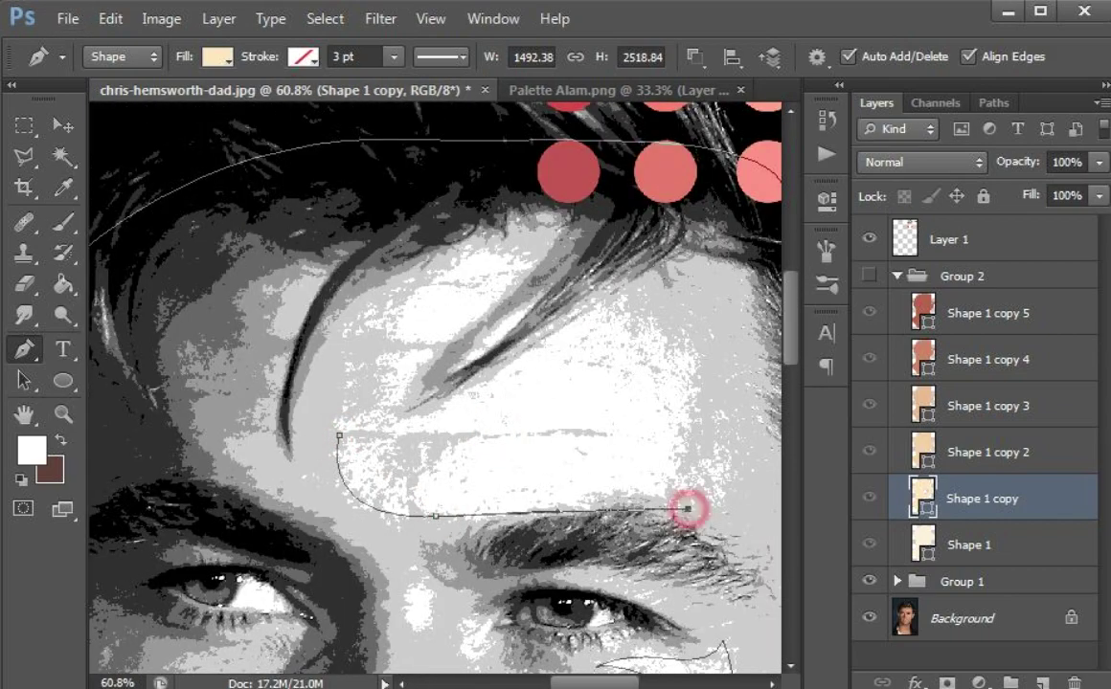
{"action": "left_click_drag", "start_coordinate": [711, 419], "coordinate": [654, 484]}
- Complete the forehead highlight outline around the hair strands and along the horizontal wrinkle
{"action": "left_click", "coordinate": [327, 358]}
{"action": "left_click_drag", "start_coordinate": [402, 329], "coordinate": [419, 349]}
{"action": "left_click", "coordinate": [436, 351]}
{"action": "left_click_drag", "start_coordinate": [294, 430], "coordinate": [268, 471]}
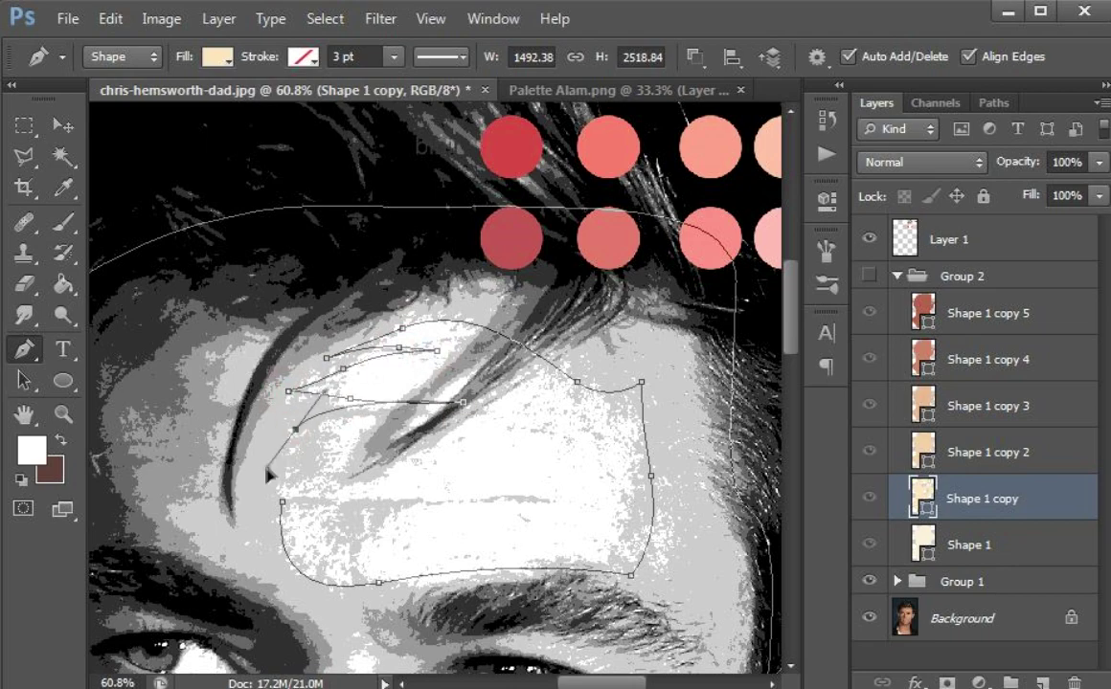
{"action": "scroll", "coordinate": [282, 483], "scroll_direction": "up", "scroll_amount": 2}
{"action": "left_click_drag", "start_coordinate": [384, 518], "coordinate": [466, 528]}
{"action": "left_click", "coordinate": [595, 511]}
{"action": "left_click", "coordinate": [285, 522]}
- Cut the white highlights of the brightly lit ear out of Shape 1 copy: inner ear, earlobe and outer rim
{"action": "scroll", "coordinate": [425, 531], "scroll_direction": "down", "scroll_amount": 9}
{"action": "scroll", "coordinate": [425, 533], "scroll_direction": "down", "scroll_amount": 5}
{"action": "scroll", "coordinate": [586, 339], "scroll_direction": "up", "scroll_amount": 15}
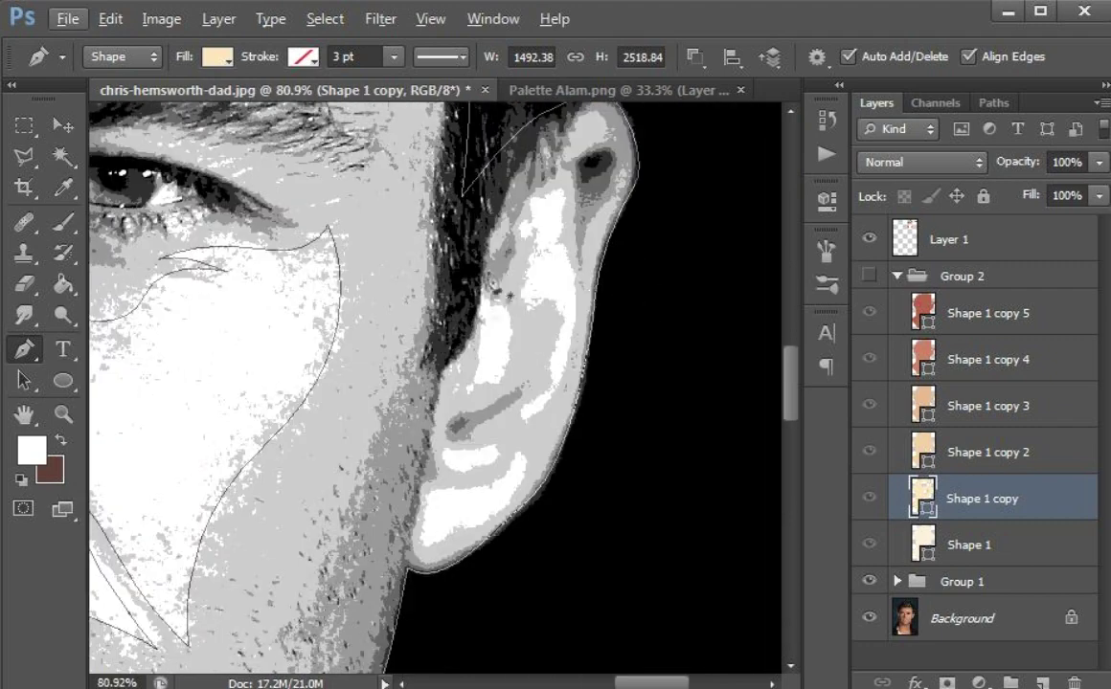
{"action": "left_click_drag", "start_coordinate": [456, 389], "coordinate": [490, 363]}
{"action": "left_click_drag", "start_coordinate": [486, 297], "coordinate": [478, 281]}
{"action": "left_click", "coordinate": [523, 453]}
{"action": "left_click_drag", "start_coordinate": [425, 490], "coordinate": [388, 491]}
{"action": "left_click_drag", "start_coordinate": [433, 547], "coordinate": [459, 539]}
{"action": "left_click_drag", "start_coordinate": [523, 453], "coordinate": [522, 438]}
{"action": "left_click", "coordinate": [524, 419]}
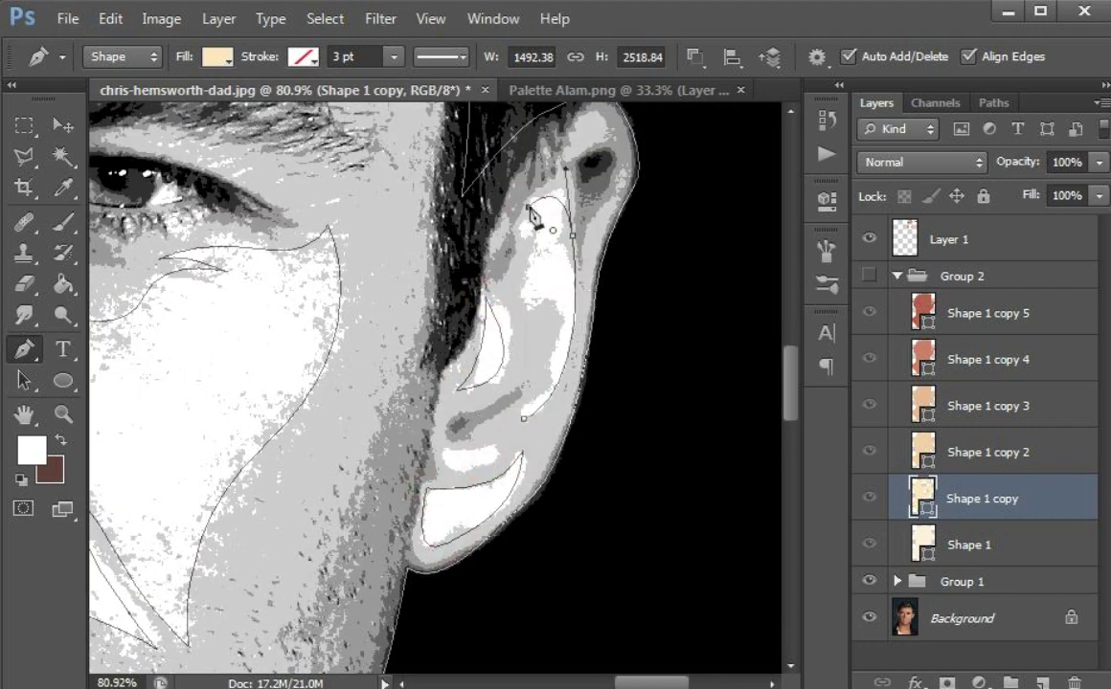
{"action": "left_click_drag", "start_coordinate": [468, 450], "coordinate": [469, 469]}
{"action": "scroll", "coordinate": [416, 416], "scroll_direction": "down", "scroll_amount": 14}
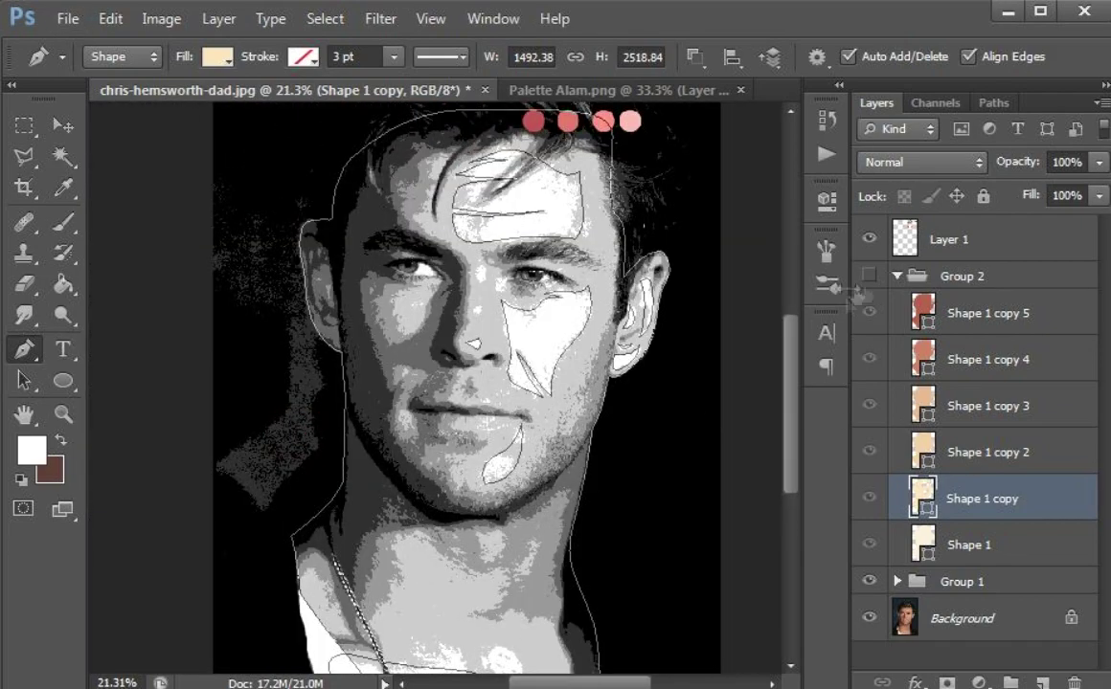
- Hide Shape 1 copy 3, 4 and 5, make Shape 1 copy 2 the active layer, and leave Group 2 hidden
{"action": "left_click", "coordinate": [868, 275]}
{"action": "left_click_drag", "start_coordinate": [868, 313], "coordinate": [868, 451]}
{"action": "left_click", "coordinate": [951, 448]}
{"action": "left_click", "coordinate": [868, 451]}
{"action": "left_click", "coordinate": [870, 276]}
- Trace the light neck area on Shape 1 copy 2, following the shadows under the chin to the necklace
{"action": "scroll", "coordinate": [492, 414], "scroll_direction": "up", "scroll_amount": 4}
{"action": "left_click_drag", "start_coordinate": [491, 414], "coordinate": [506, 268]}
{"action": "left_click_drag", "start_coordinate": [550, 478], "coordinate": [544, 292]}
{"action": "scroll", "coordinate": [611, 454], "scroll_direction": "up", "scroll_amount": 5}
{"action": "left_click", "coordinate": [635, 593]}
{"action": "left_click_drag", "start_coordinate": [613, 423], "coordinate": [586, 356]}
{"action": "left_click", "coordinate": [585, 322]}
{"action": "left_click_drag", "start_coordinate": [505, 335], "coordinate": [466, 369]}
{"action": "left_click", "coordinate": [380, 353]}
{"action": "left_click_drag", "start_coordinate": [508, 267], "coordinate": [530, 200]}
{"action": "left_click", "coordinate": [560, 172]}
{"action": "left_click_drag", "start_coordinate": [236, 548], "coordinate": [373, 375]}
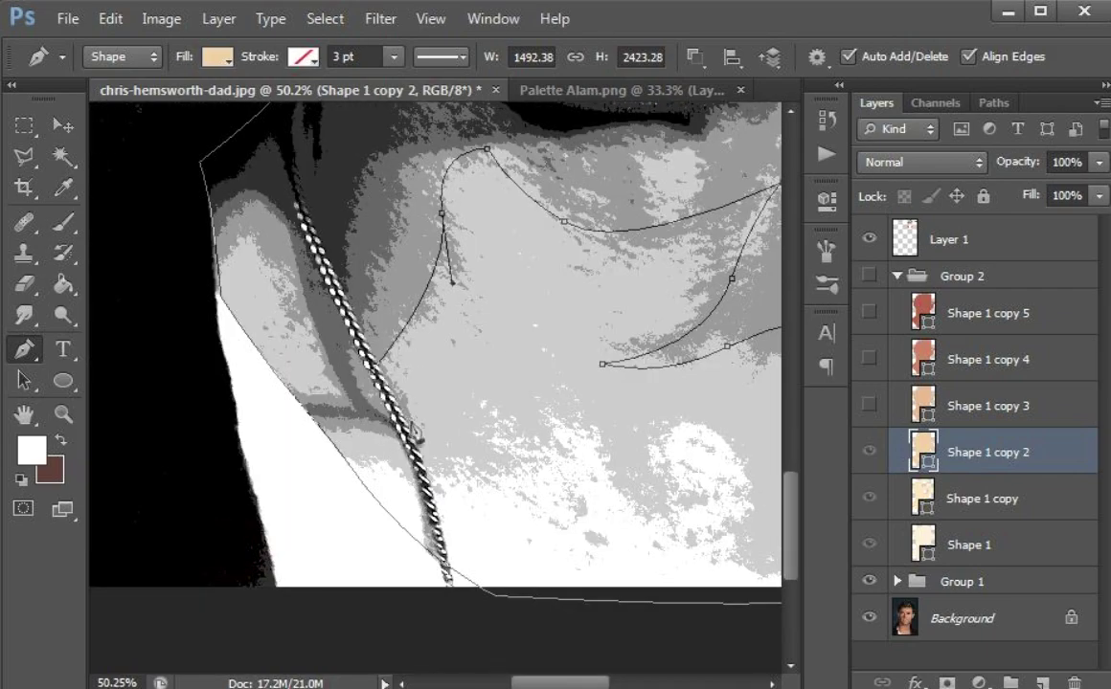
- Close the neck and chest cutout below the photo's lower edge and outline the light patch between collar and necklace
{"action": "left_click_drag", "start_coordinate": [322, 436], "coordinate": [304, 460]}
{"action": "scroll", "coordinate": [350, 491], "scroll_direction": "down", "scroll_amount": 5}
{"action": "left_click", "coordinate": [503, 616]}
{"action": "scroll", "coordinate": [263, 397], "scroll_direction": "up", "scroll_amount": 11}
{"action": "left_click", "coordinate": [313, 358]}
{"action": "left_click_drag", "start_coordinate": [339, 227], "coordinate": [389, 203]}
{"action": "left_click_drag", "start_coordinate": [445, 331], "coordinate": [474, 429]}
{"action": "left_click", "coordinate": [523, 489]}
{"action": "scroll", "coordinate": [523, 489], "scroll_direction": "down", "scroll_amount": 3}
{"action": "scroll", "coordinate": [450, 372], "scroll_direction": "up", "scroll_amount": 3}
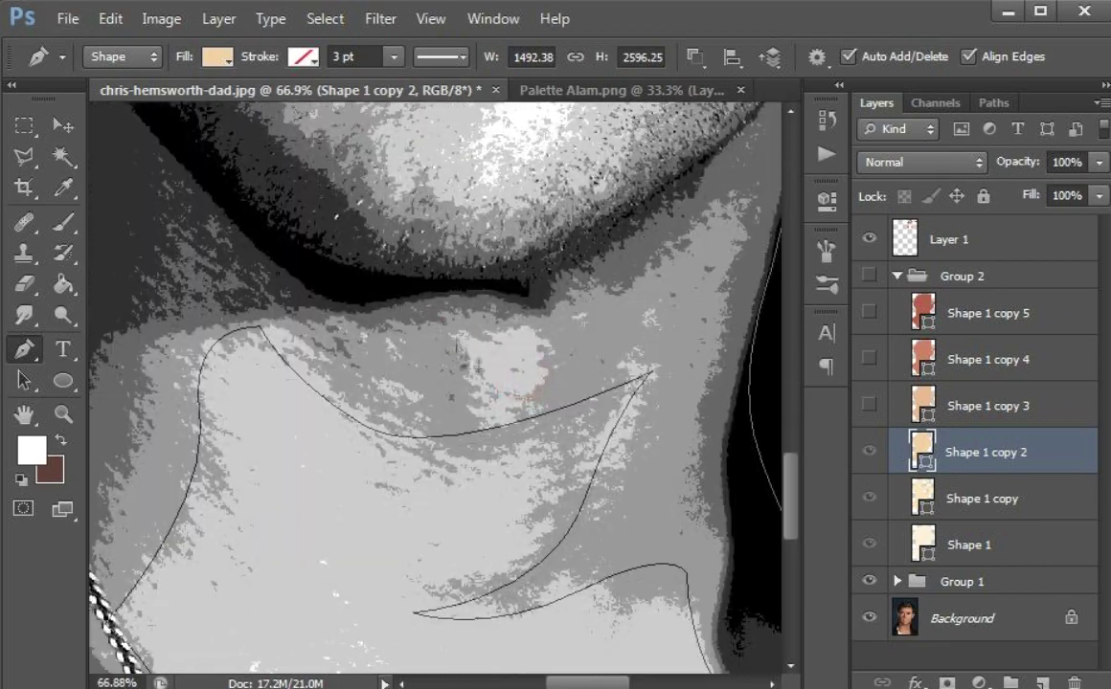
- Trace the face's light tone on Shape 1 copy 2 from beneath the lower lip around to the mouth corner
{"action": "left_click", "coordinate": [453, 333]}
{"action": "scroll", "coordinate": [437, 358], "scroll_direction": "up", "scroll_amount": 4}
{"action": "left_click", "coordinate": [307, 329]}
{"action": "left_click_drag", "start_coordinate": [478, 323], "coordinate": [519, 299]}
{"action": "left_click", "coordinate": [540, 292]}
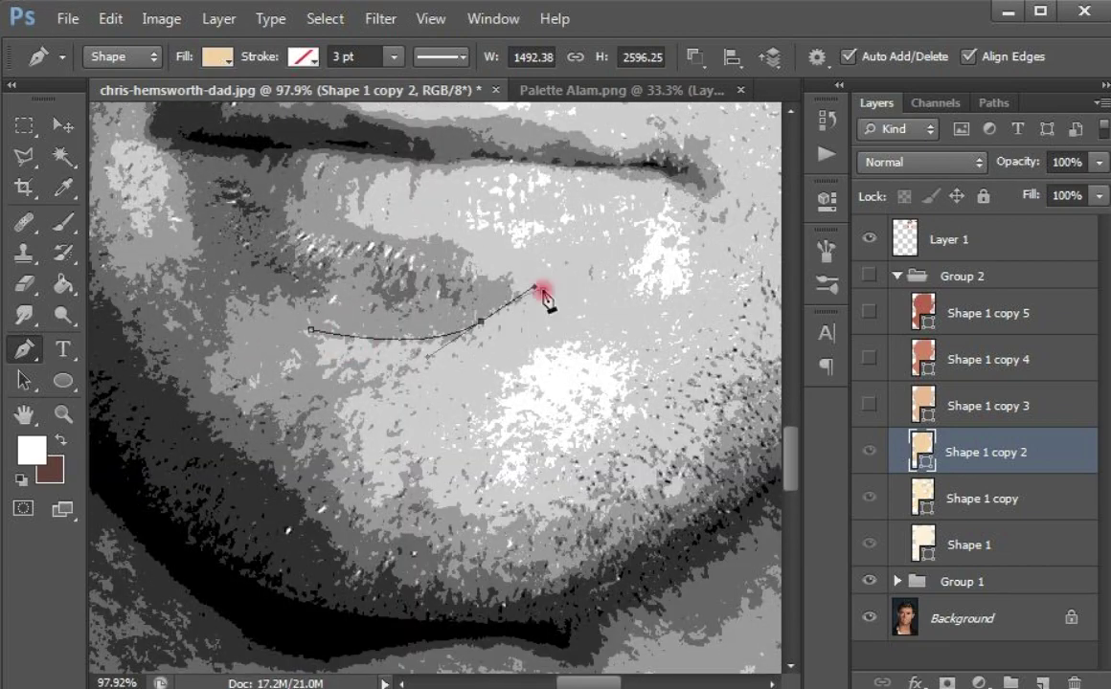
{"action": "left_click_drag", "start_coordinate": [515, 363], "coordinate": [449, 354]}
{"action": "left_click", "coordinate": [426, 302]}
{"action": "mouse_move", "coordinate": [411, 438]}
{"action": "left_mouse_down"}
{"action": "mouse_move", "coordinate": [536, 413]}
{"action": "mouse_move", "coordinate": [422, 448]}
{"action": "left_mouse_up"}
{"action": "left_click", "coordinate": [618, 487]}
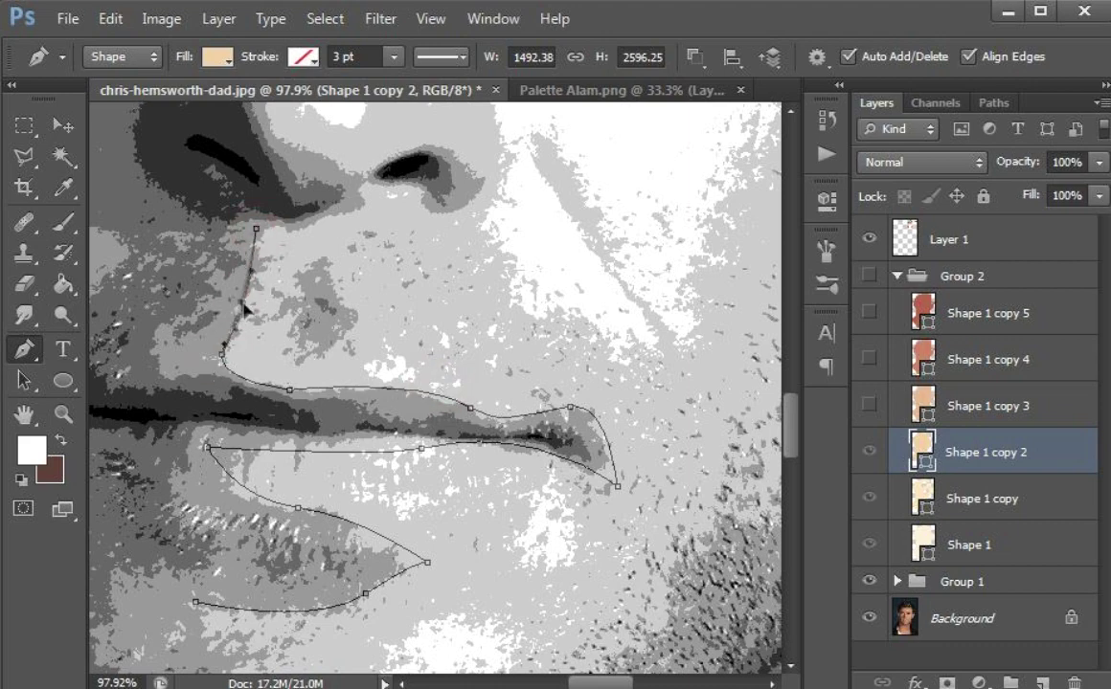
- Continue the light tone outline beneath the nose and around the lit nostril
{"action": "scroll", "coordinate": [244, 308], "scroll_direction": "up", "scroll_amount": 2}
{"action": "left_click_drag", "start_coordinate": [466, 351], "coordinate": [502, 344]}
{"action": "left_click_drag", "start_coordinate": [540, 367], "coordinate": [553, 388]}
{"action": "left_click_drag", "start_coordinate": [613, 374], "coordinate": [635, 361]}
{"action": "left_click", "coordinate": [643, 346]}
{"action": "left_click_drag", "start_coordinate": [589, 319], "coordinate": [565, 293]}
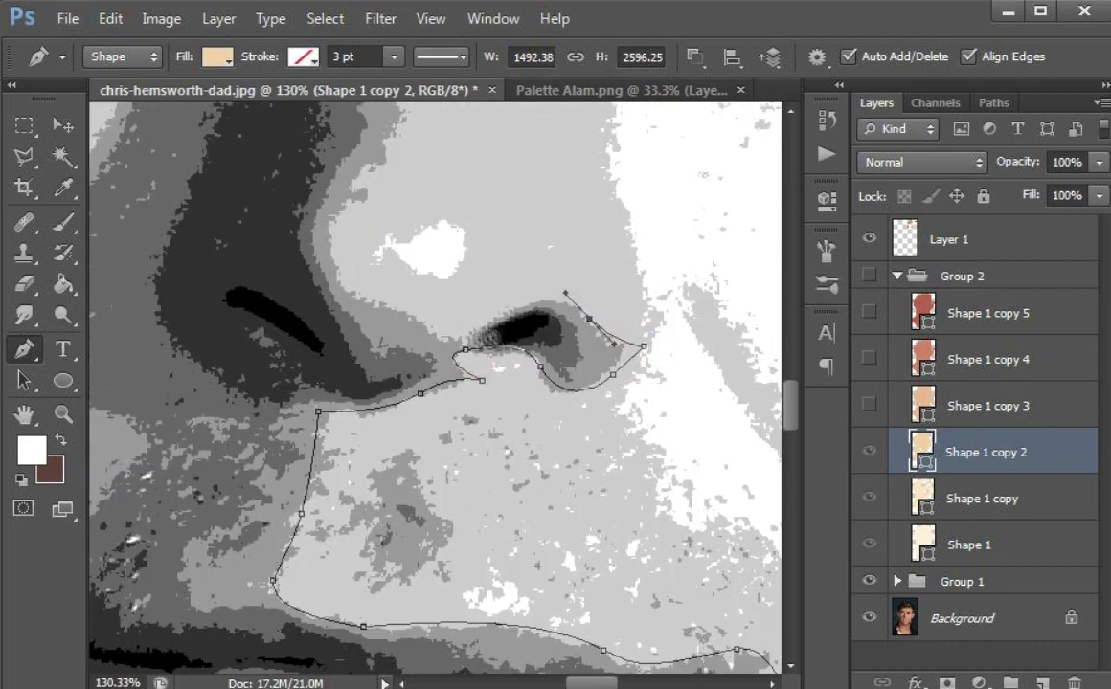
{"action": "left_click_drag", "start_coordinate": [408, 311], "coordinate": [394, 298]}
{"action": "left_click_drag", "start_coordinate": [423, 323], "coordinate": [433, 329]}
- Carry the face outline up the shadow edge of the nose and bridge to the inner end of the eyebrow
{"action": "left_click", "coordinate": [344, 292]}
{"action": "left_click_drag", "start_coordinate": [364, 260], "coordinate": [360, 474]}
{"action": "left_click_drag", "start_coordinate": [358, 395], "coordinate": [407, 338]}
{"action": "scroll", "coordinate": [407, 331], "scroll_direction": "up", "scroll_amount": 2}
{"action": "scroll", "coordinate": [402, 321], "scroll_direction": "down", "scroll_amount": 5}
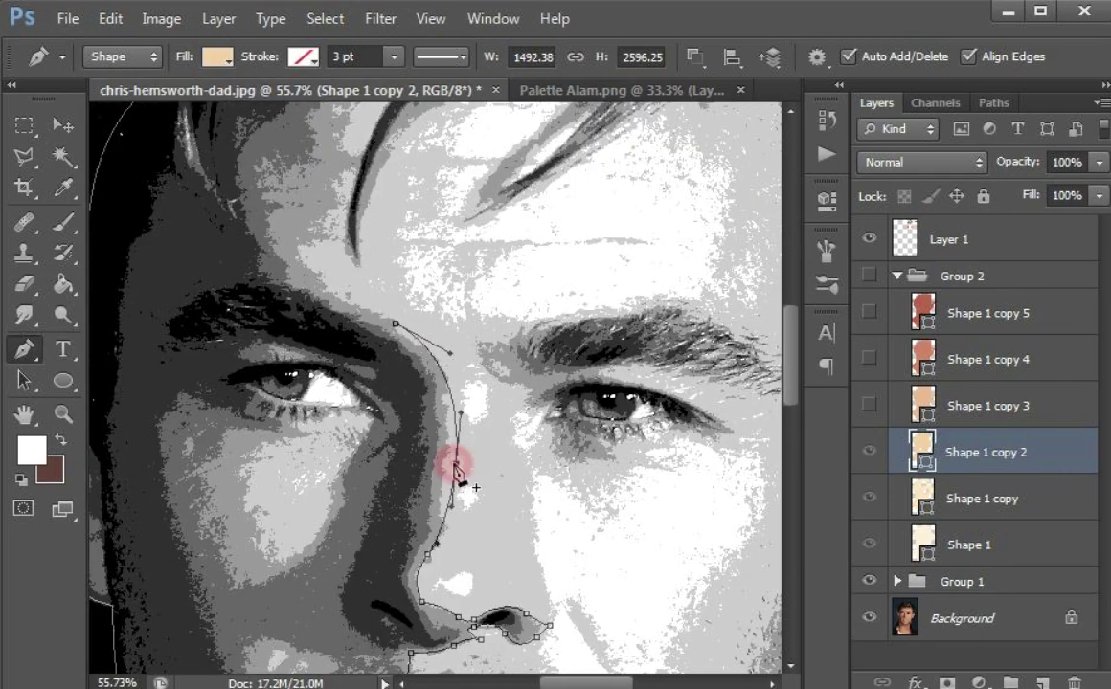
{"action": "left_click_drag", "start_coordinate": [455, 465], "coordinate": [447, 464]}
- Extend the face outline over the forehead, around the hair strands and across to the lit temple
{"action": "left_click_drag", "start_coordinate": [328, 304], "coordinate": [340, 463]}
{"action": "left_click_drag", "start_coordinate": [341, 390], "coordinate": [373, 318]}
{"action": "left_click", "coordinate": [340, 389], "text": "alt"}
{"action": "left_click_drag", "start_coordinate": [359, 256], "coordinate": [361, 187]}
{"action": "left_click", "coordinate": [359, 257], "text": "alt"}
{"action": "left_click_drag", "start_coordinate": [590, 267], "coordinate": [412, 343]}
{"action": "left_click", "coordinate": [314, 432]}
{"action": "left_click", "coordinate": [475, 343]}
- Trace the face outline down the lit cheek and along the stubble edge of the jaw toward the chin
{"action": "scroll", "coordinate": [609, 425], "scroll_direction": "down", "scroll_amount": 10}
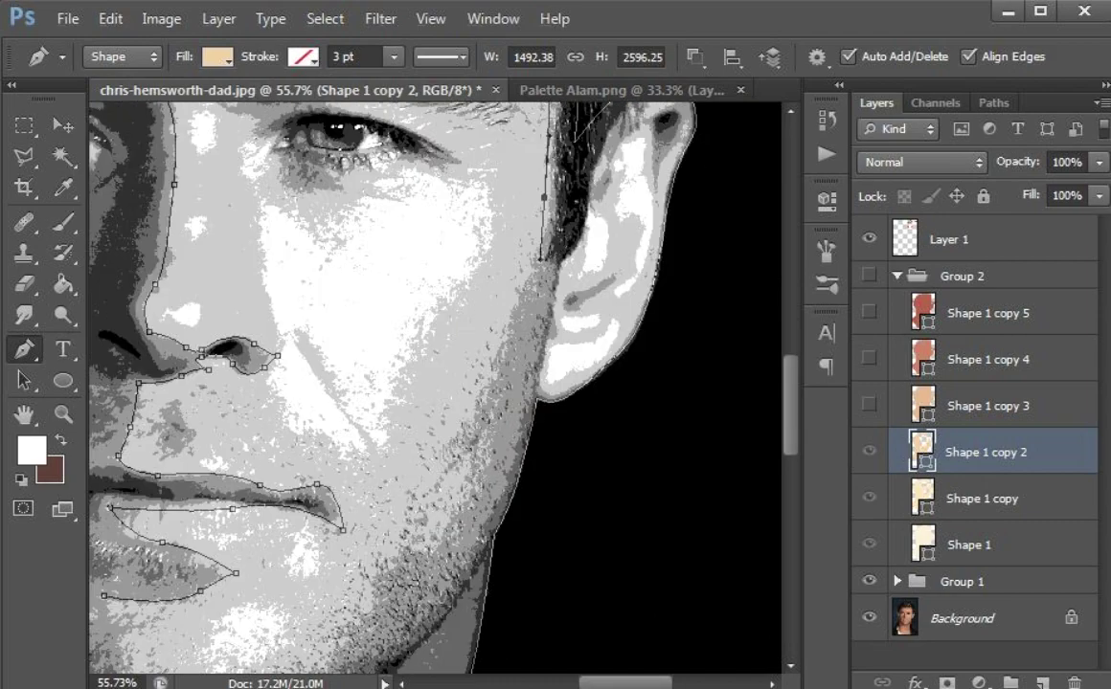
{"action": "scroll", "coordinate": [486, 380], "scroll_direction": "down", "scroll_amount": 3}
{"action": "scroll", "coordinate": [553, 316], "scroll_direction": "up", "scroll_amount": 3}
{"action": "left_click", "coordinate": [511, 335]}
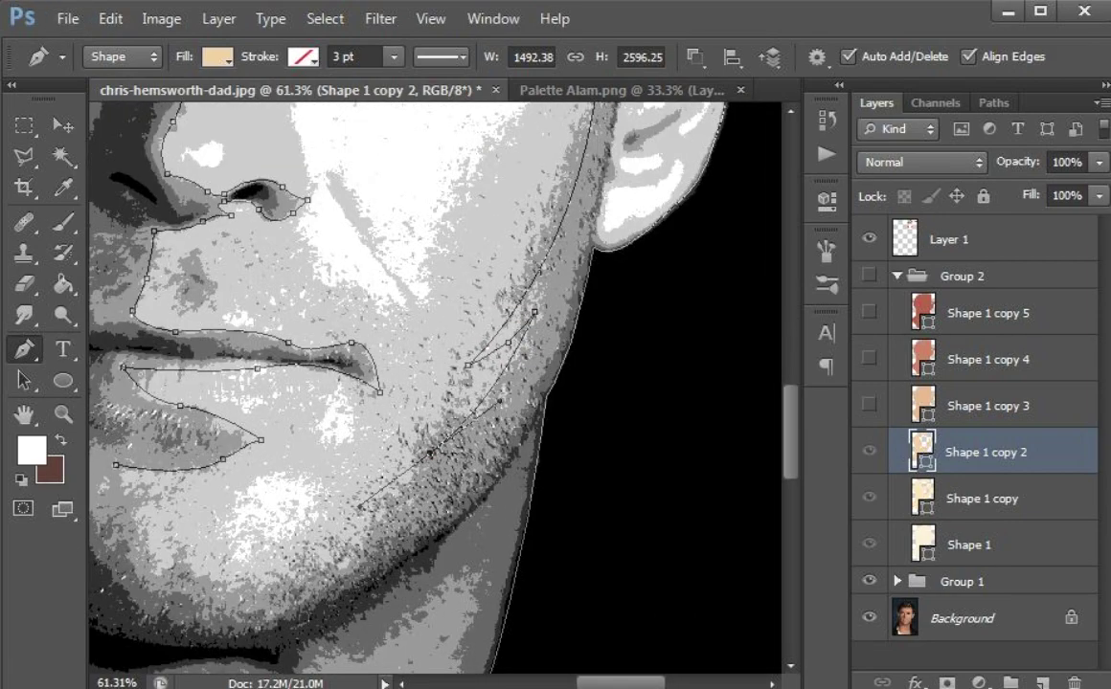
{"action": "scroll", "coordinate": [116, 466], "scroll_direction": "down", "scroll_amount": 4}
- Cut the light cheek patch beneath the shadowed-side eye out of Shape 1 copy 2
{"action": "scroll", "coordinate": [383, 280], "scroll_direction": "up", "scroll_amount": 6}
{"action": "left_click", "coordinate": [359, 295]}
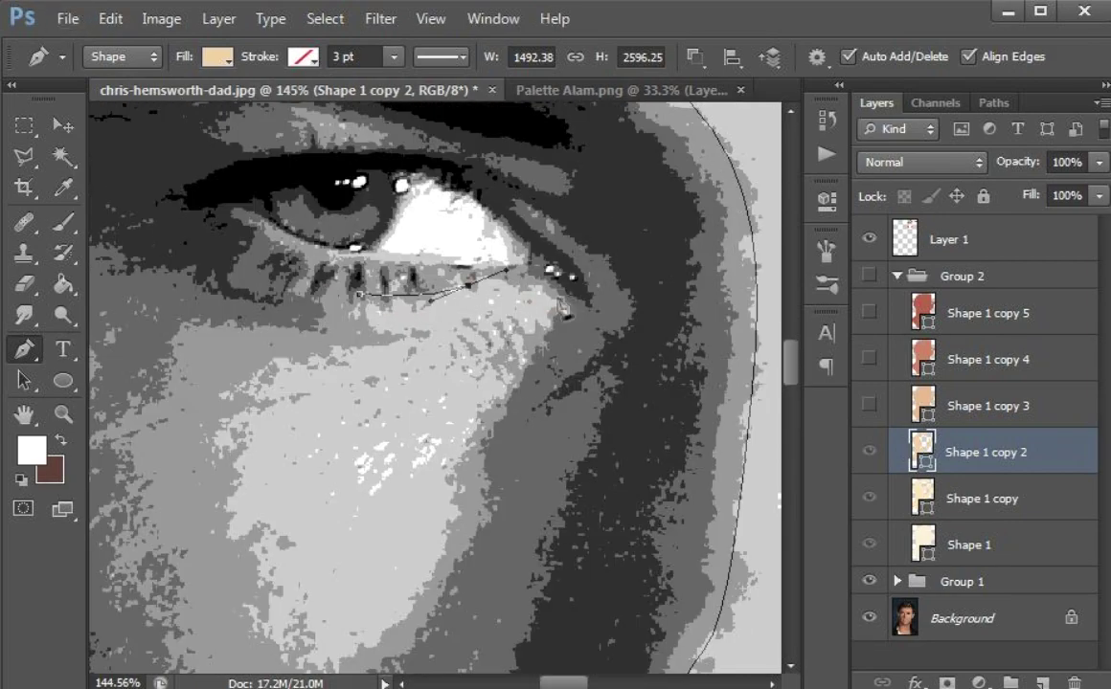
{"action": "left_click", "coordinate": [559, 295]}
{"action": "left_click_drag", "start_coordinate": [477, 418], "coordinate": [462, 477]}
{"action": "left_click_drag", "start_coordinate": [462, 477], "coordinate": [494, 312]}
{"action": "left_click_drag", "start_coordinate": [335, 485], "coordinate": [239, 465]}
{"action": "left_click", "coordinate": [282, 213]}
{"action": "left_click", "coordinate": [390, 131]}
- Finish the light cut-out in Shape 1 copy 2 along the lower lid and white of the shadowed-side eye
{"action": "scroll", "coordinate": [390, 288], "scroll_direction": "up", "scroll_amount": 6}
{"action": "left_click_drag", "start_coordinate": [382, 167], "coordinate": [378, 260]}
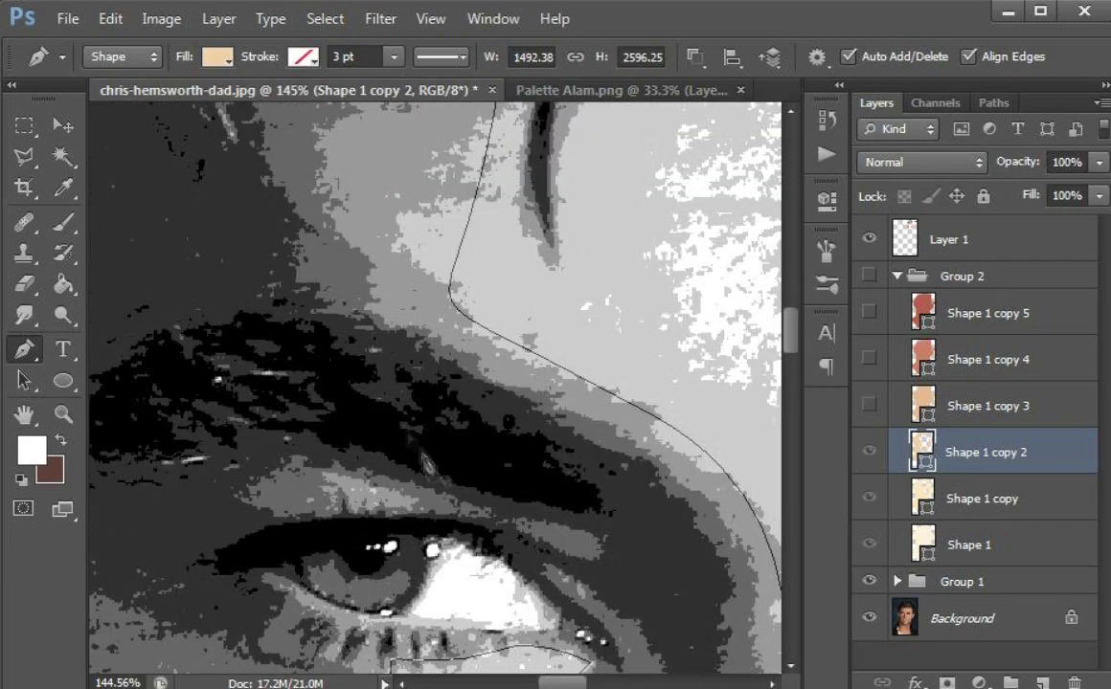
{"action": "scroll", "coordinate": [374, 405], "scroll_direction": "down", "scroll_amount": 6}
{"action": "left_click", "coordinate": [389, 394]}
{"action": "scroll", "coordinate": [390, 393], "scroll_direction": "down", "scroll_amount": 14}
{"action": "left_click", "coordinate": [456, 476]}
- Cut the light area of the lit ear out of Shape 1 copy 2, following its rim, inner edge and lobe, and preview the group
{"action": "scroll", "coordinate": [594, 460], "scroll_direction": "up", "scroll_amount": 12}
{"action": "left_click_drag", "start_coordinate": [635, 316], "coordinate": [657, 276]}
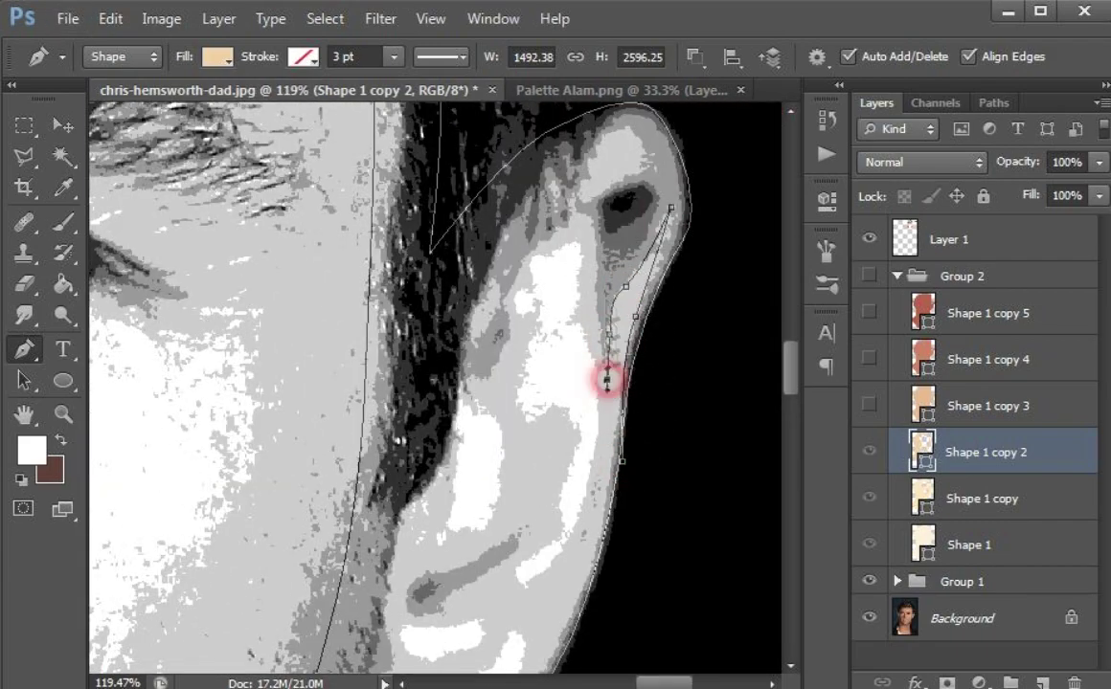
{"action": "left_click_drag", "start_coordinate": [430, 472], "coordinate": [417, 497]}
{"action": "left_click", "coordinate": [399, 514]}
{"action": "left_click_drag", "start_coordinate": [430, 501], "coordinate": [428, 271]}
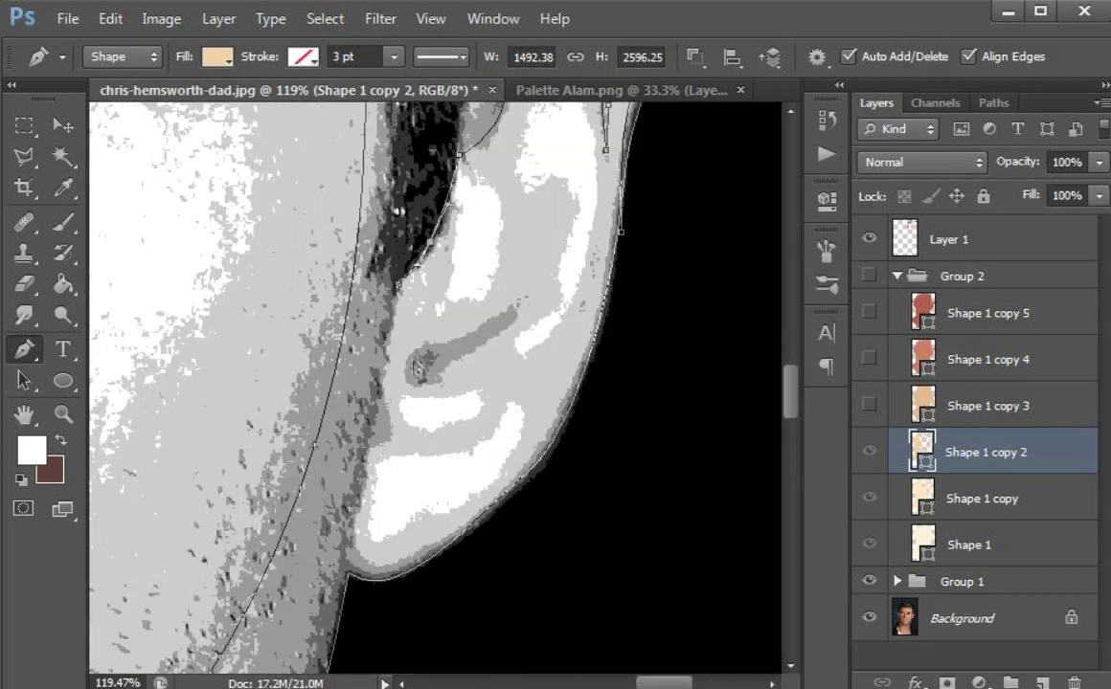
{"action": "left_click_drag", "start_coordinate": [364, 491], "coordinate": [355, 565]}
{"action": "left_click_drag", "start_coordinate": [552, 417], "coordinate": [590, 311]}
{"action": "left_click", "coordinate": [620, 232]}
{"action": "scroll", "coordinate": [470, 490], "scroll_direction": "down", "scroll_amount": 15}
{"action": "scroll", "coordinate": [398, 441], "scroll_direction": "up", "scroll_amount": 18}
{"action": "left_click", "coordinate": [422, 519]}
{"action": "scroll", "coordinate": [431, 531], "scroll_direction": "down", "scroll_amount": 6}
{"action": "left_click", "coordinate": [869, 276]}
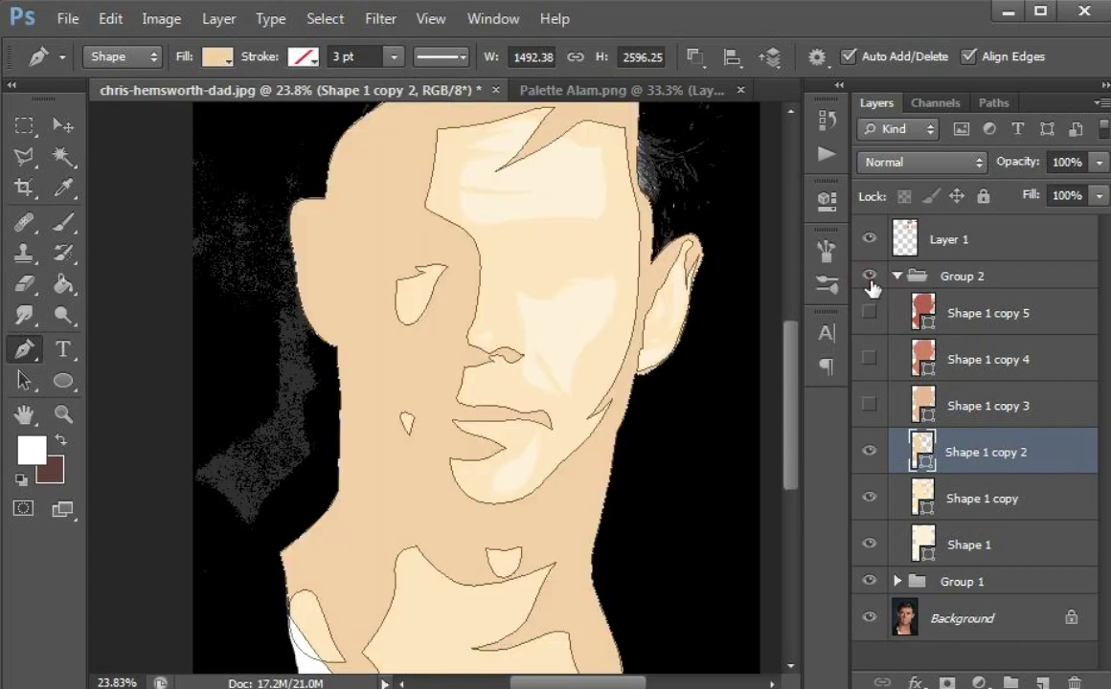
{"action": "left_click", "coordinate": [869, 275]}
- Start a shadow contour in Shape 1 copy 2 beneath the lit-side eye and around its inner corner
{"action": "scroll", "coordinate": [565, 315], "scroll_direction": "up", "scroll_amount": 2}
{"action": "scroll", "coordinate": [508, 280], "scroll_direction": "up", "scroll_amount": 5}
{"action": "left_click", "coordinate": [582, 286]}
{"action": "scroll", "coordinate": [517, 275], "scroll_direction": "up", "scroll_amount": 4}
{"action": "left_click_drag", "start_coordinate": [499, 274], "coordinate": [494, 249]}
{"action": "left_click", "coordinate": [478, 214]}
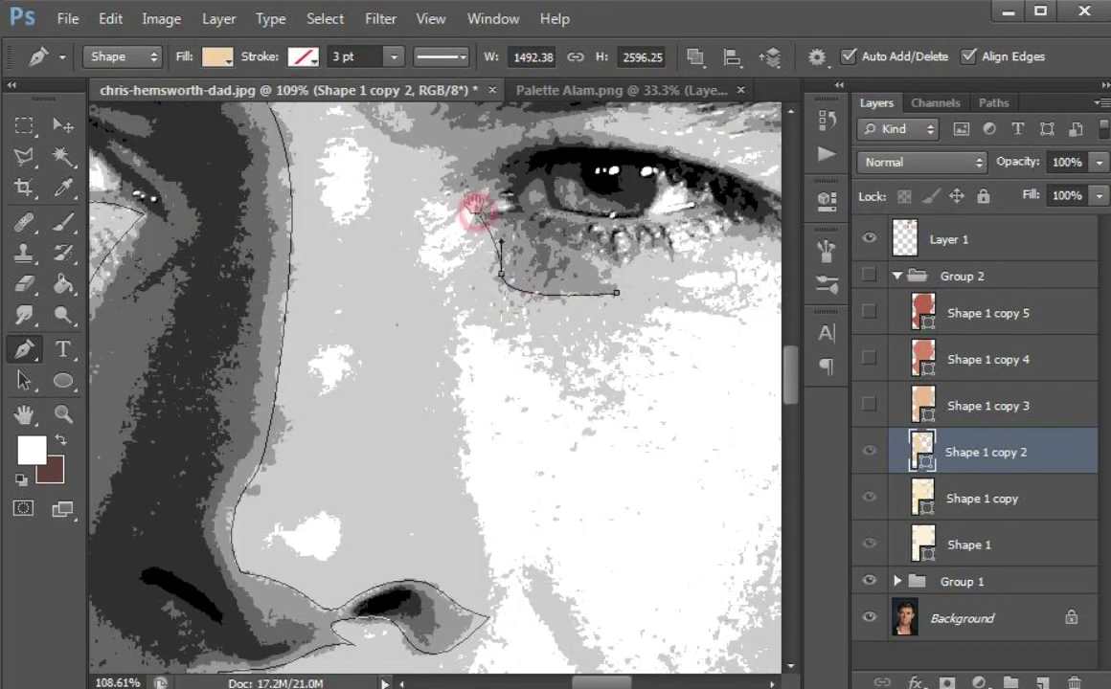
- Carry the shadow contour over the lit-side eyebrow, back along the upper eyelid and beneath the lashes, and close it
{"action": "left_click_drag", "start_coordinate": [441, 300], "coordinate": [358, 287]}
{"action": "left_click", "coordinate": [353, 201]}
{"action": "left_click_drag", "start_coordinate": [575, 132], "coordinate": [608, 254]}
{"action": "left_click_drag", "start_coordinate": [706, 312], "coordinate": [499, 273]}
{"action": "left_click_drag", "start_coordinate": [496, 268], "coordinate": [531, 275]}
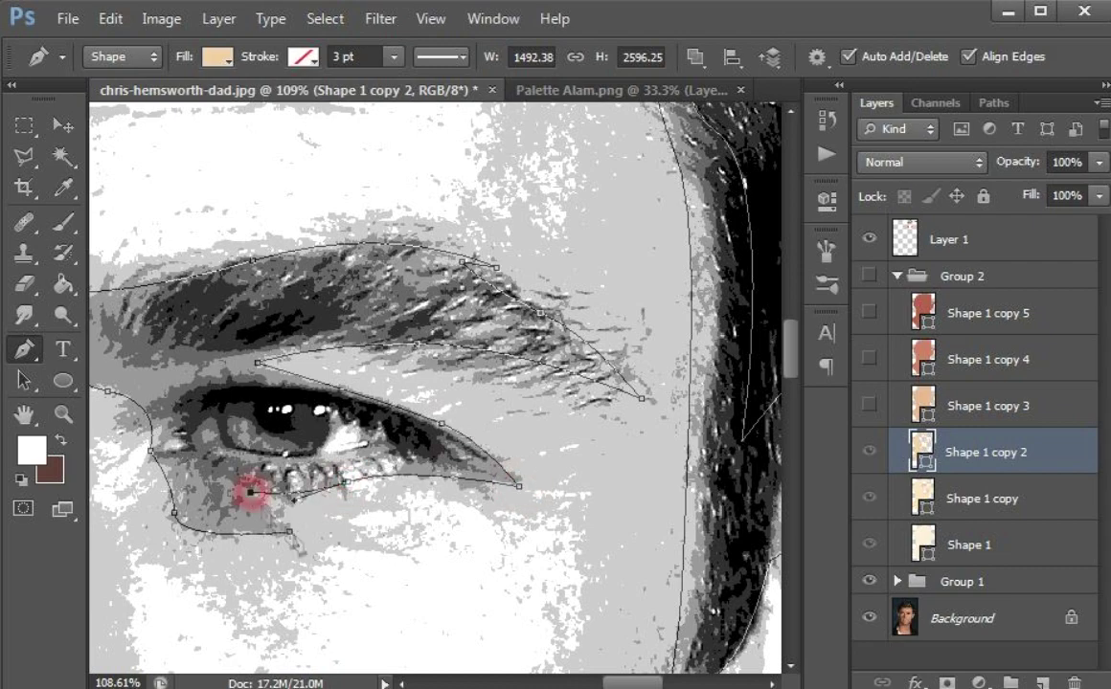
{"action": "left_click", "coordinate": [290, 532]}
- Add a small triangular shadow between the nose and upper lip in Shape 1 copy 2 and view the whole face
{"action": "left_click_drag", "start_coordinate": [228, 521], "coordinate": [439, 315]}
{"action": "scroll", "coordinate": [359, 374], "scroll_direction": "down", "scroll_amount": 6}
{"action": "left_click_drag", "start_coordinate": [391, 434], "coordinate": [561, 375]}
{"action": "scroll", "coordinate": [469, 460], "scroll_direction": "up", "scroll_amount": 8}
{"action": "left_click", "coordinate": [434, 419]}
{"action": "left_click", "coordinate": [498, 531]}
{"action": "scroll", "coordinate": [410, 580], "scroll_direction": "down", "scroll_amount": 6}
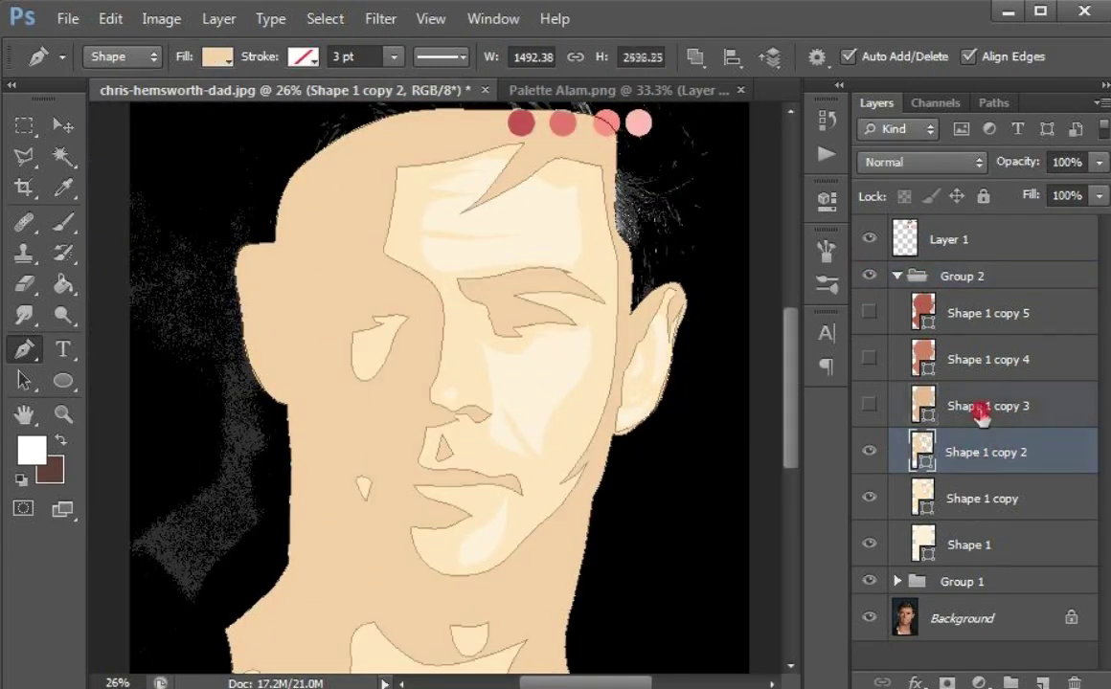
- Start cutting the neck and chest area out of Shape 1 copy 3, tracing upward along the collar on the lit side
{"action": "left_click", "coordinate": [982, 411]}
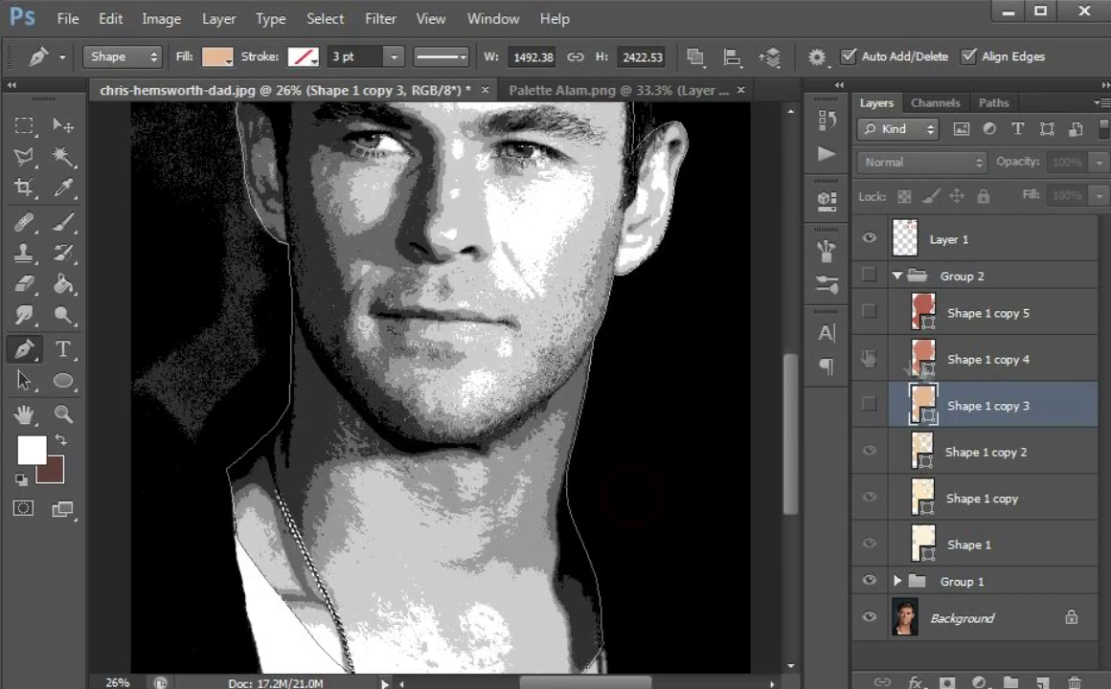
{"action": "scroll", "coordinate": [431, 383], "scroll_direction": "down", "scroll_amount": 5}
{"action": "left_click", "coordinate": [694, 56]}
{"action": "left_click", "coordinate": [744, 81]}
{"action": "left_click", "coordinate": [602, 546]}
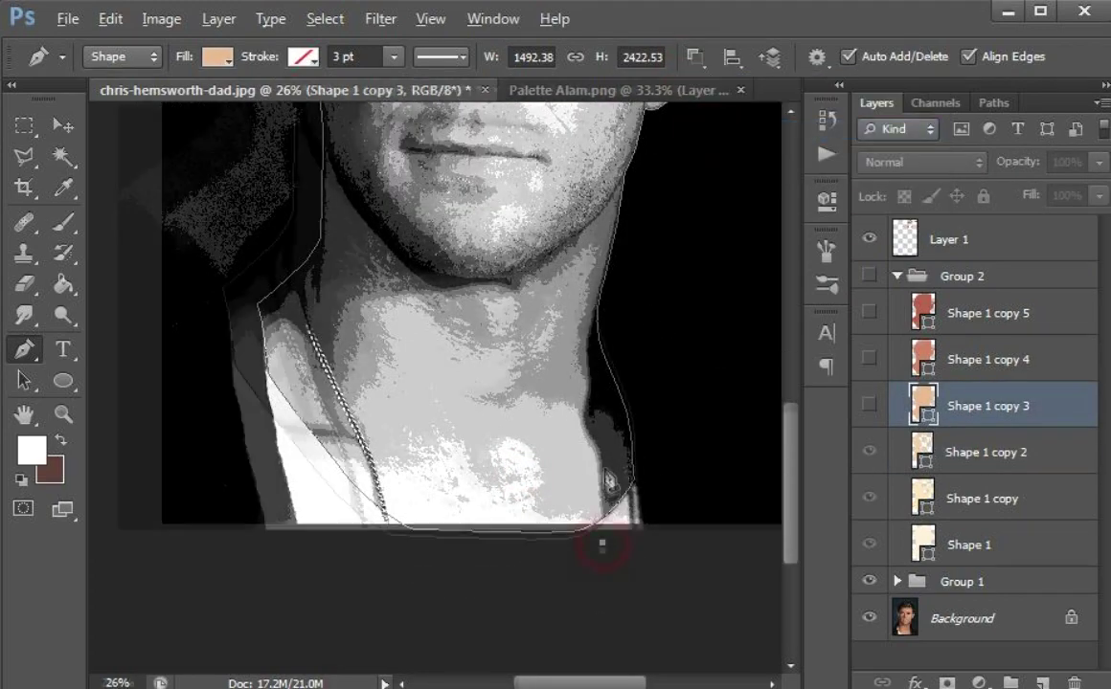
{"action": "scroll", "coordinate": [605, 469], "scroll_direction": "up", "scroll_amount": 8}
{"action": "left_click_drag", "start_coordinate": [607, 479], "coordinate": [600, 448]}
{"action": "left_click_drag", "start_coordinate": [560, 144], "coordinate": [575, 441]}
{"action": "left_click_drag", "start_coordinate": [569, 466], "coordinate": [570, 372]}
{"action": "left_click_drag", "start_coordinate": [596, 659], "coordinate": [566, 534]}
{"action": "left_click", "coordinate": [582, 577]}
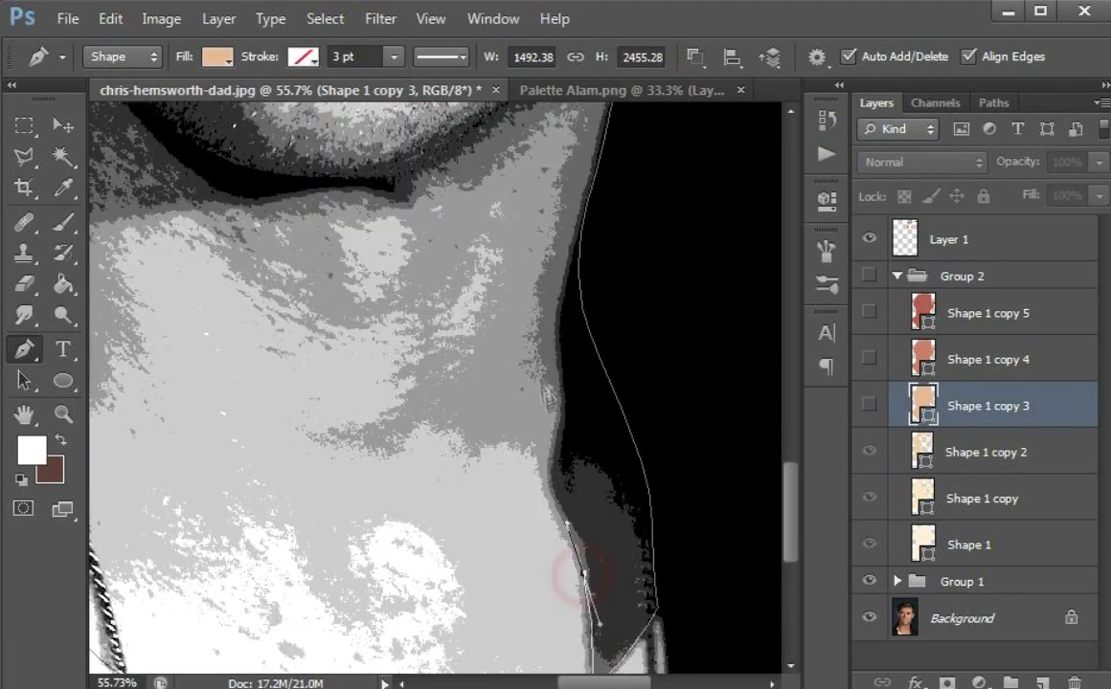
- Carry the neck outline up the lit side to the jaw and back beneath the chin toward the necklace
{"action": "left_click_drag", "start_coordinate": [540, 322], "coordinate": [552, 213]}
{"action": "left_click_drag", "start_coordinate": [555, 199], "coordinate": [559, 390]}
{"action": "left_click_drag", "start_coordinate": [209, 417], "coordinate": [529, 341]}
{"action": "left_click_drag", "start_coordinate": [382, 417], "coordinate": [407, 319]}
{"action": "left_click_drag", "start_coordinate": [406, 413], "coordinate": [443, 459]}
- Trace the neck outline around the light shoulder patch beside the necklace and close it below the canvas edge
{"action": "left_click", "coordinate": [446, 450]}
{"action": "left_click_drag", "start_coordinate": [334, 439], "coordinate": [298, 448]}
{"action": "left_click", "coordinate": [279, 441]}
{"action": "scroll", "coordinate": [242, 480], "scroll_direction": "down", "scroll_amount": 5}
{"action": "left_click_drag", "start_coordinate": [326, 588], "coordinate": [454, 617]}
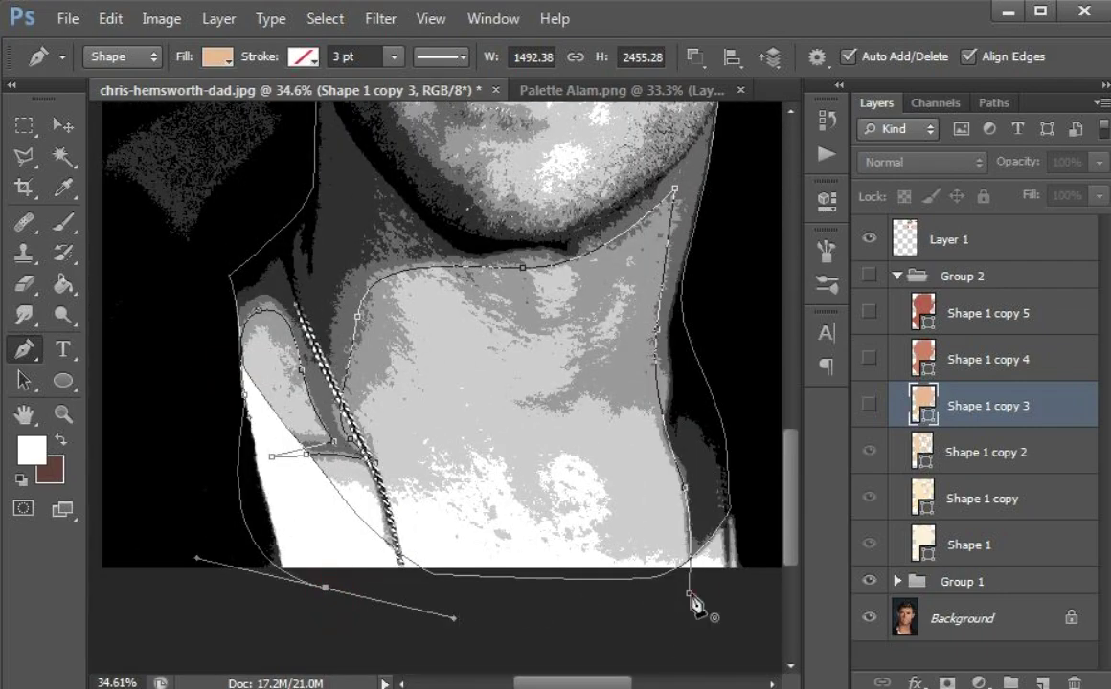
{"action": "left_click", "coordinate": [693, 597]}
- Start the face cut-out in Shape 1 copy 3 along the underside of the chin and up the lit jaw to the earlobe
{"action": "left_click_drag", "start_coordinate": [583, 209], "coordinate": [579, 426]}
{"action": "scroll", "coordinate": [421, 397], "scroll_direction": "up", "scroll_amount": 8}
{"action": "left_click_drag", "start_coordinate": [427, 392], "coordinate": [312, 320]}
{"action": "left_click", "coordinate": [323, 318]}
{"action": "left_click_drag", "start_coordinate": [417, 404], "coordinate": [441, 436]}
{"action": "left_click_drag", "start_coordinate": [660, 431], "coordinate": [707, 391]}
{"action": "left_click_drag", "start_coordinate": [745, 363], "coordinate": [452, 453]}
- Trace the face outline up the outer rim of the lit ear, over its top and down its inner edge
{"action": "left_click_drag", "start_coordinate": [619, 258], "coordinate": [661, 131]}
{"action": "left_click_drag", "start_coordinate": [638, 208], "coordinate": [507, 487]}
{"action": "left_click", "coordinate": [543, 371]}
{"action": "left_click_drag", "start_coordinate": [627, 335], "coordinate": [568, 366]}
{"action": "left_click_drag", "start_coordinate": [567, 256], "coordinate": [501, 415]}
{"action": "left_click", "coordinate": [508, 396]}
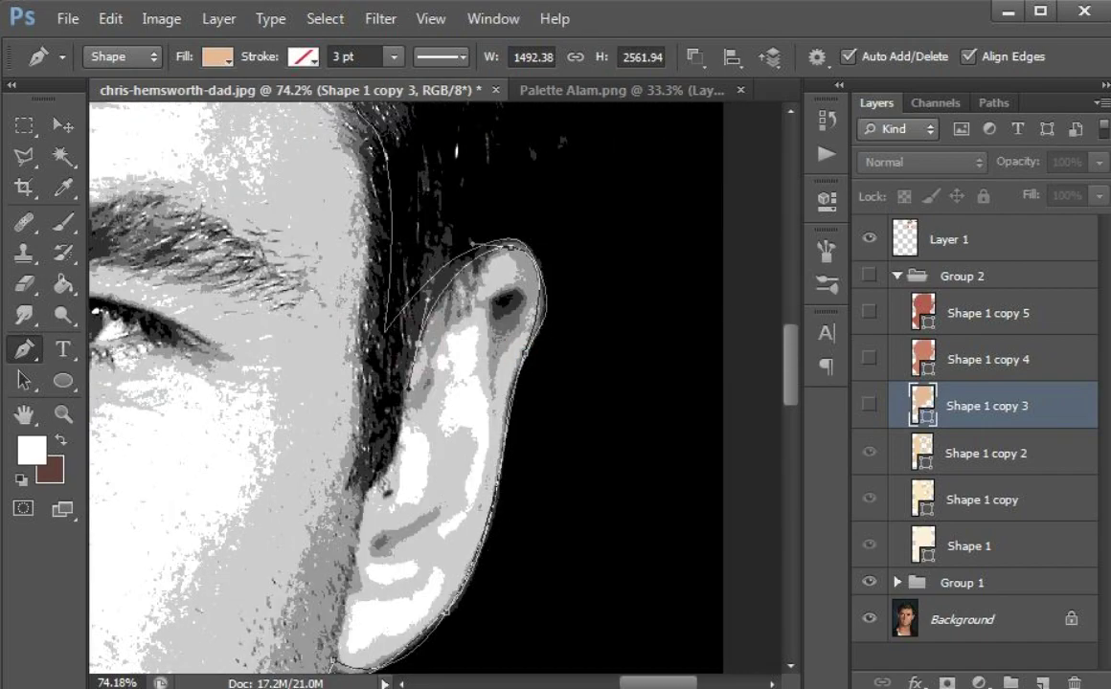
- Extend the face outline from the ear up the lit temple and across the forehead around the hair strands
{"action": "scroll", "coordinate": [360, 323], "scroll_direction": "down", "scroll_amount": 3}
{"action": "left_click_drag", "start_coordinate": [360, 323], "coordinate": [551, 563]}
{"action": "left_click_drag", "start_coordinate": [536, 374], "coordinate": [510, 268]}
{"action": "left_click", "coordinate": [453, 225]}
{"action": "left_click_drag", "start_coordinate": [414, 226], "coordinate": [543, 296]}
{"action": "left_click", "coordinate": [505, 313]}
- Carry the face outline down the forehead's shadow edge, past the inner eyebrow and along the side of the nose
{"action": "scroll", "coordinate": [248, 371], "scroll_direction": "left", "scroll_amount": 3}
{"action": "scroll", "coordinate": [248, 371], "scroll_direction": "down", "scroll_amount": 1}
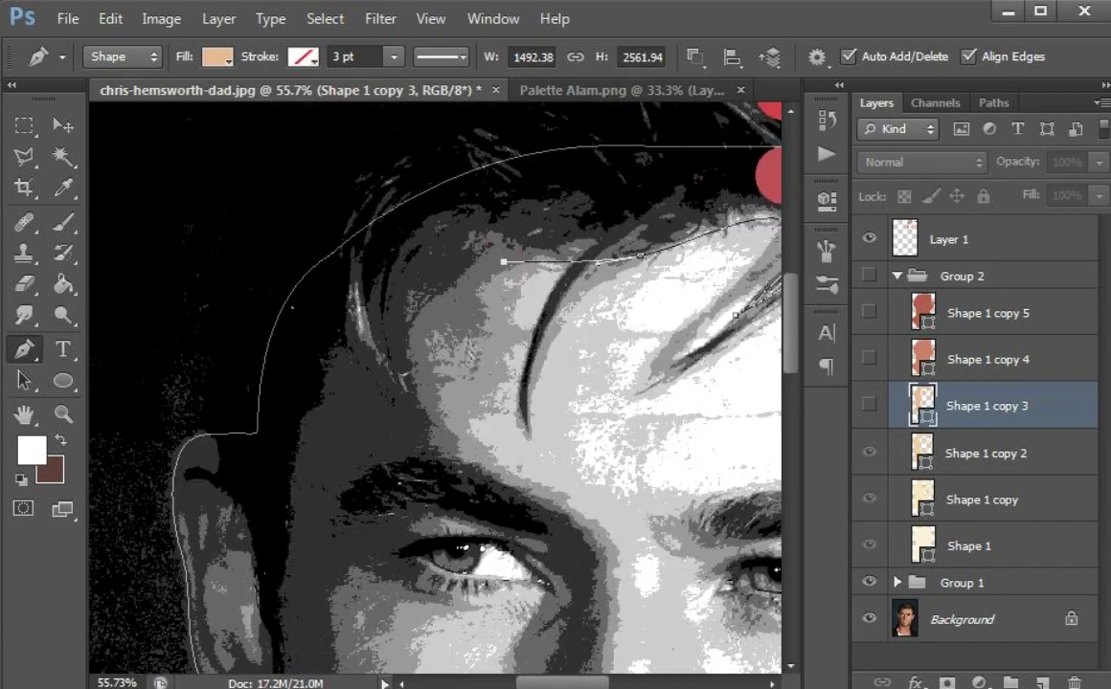
{"action": "scroll", "coordinate": [512, 476], "scroll_direction": "down", "scroll_amount": 3}
{"action": "scroll", "coordinate": [512, 476], "scroll_direction": "up", "scroll_amount": 3}
{"action": "scroll", "coordinate": [503, 311], "scroll_direction": "down", "scroll_amount": 2}
{"action": "scroll", "coordinate": [503, 311], "scroll_direction": "right", "scroll_amount": 1}
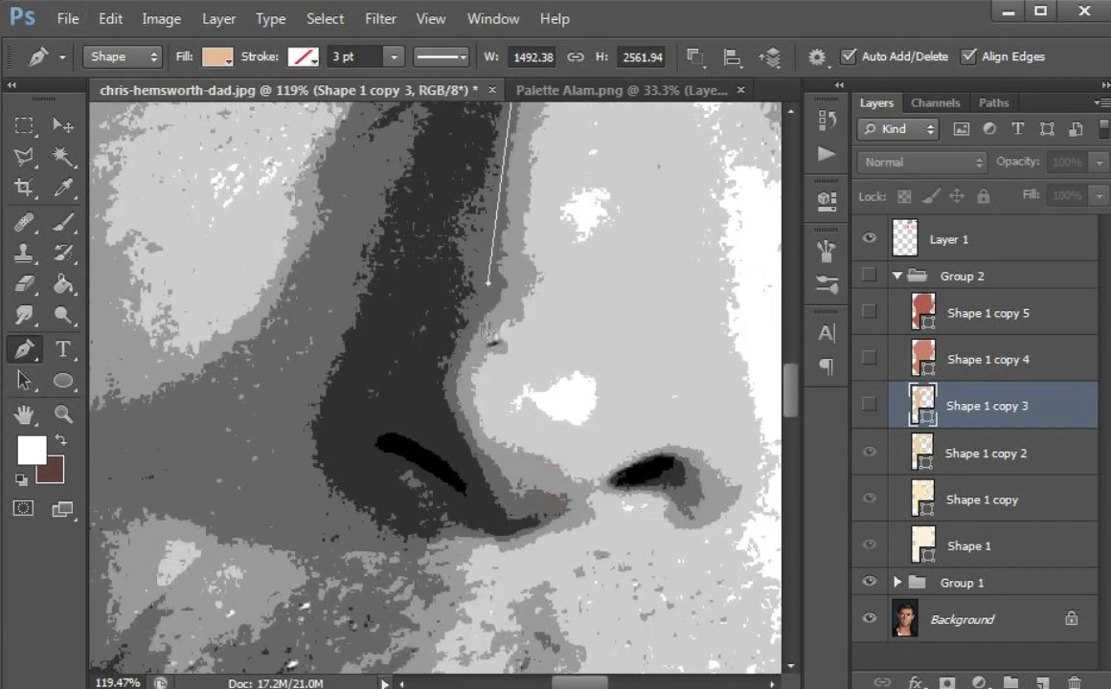
- Close the face outline around the nose tip, lips and chin, and cut out the light fold beside the shadowed mouth corner
{"action": "scroll", "coordinate": [500, 553], "scroll_direction": "down", "scroll_amount": 2}
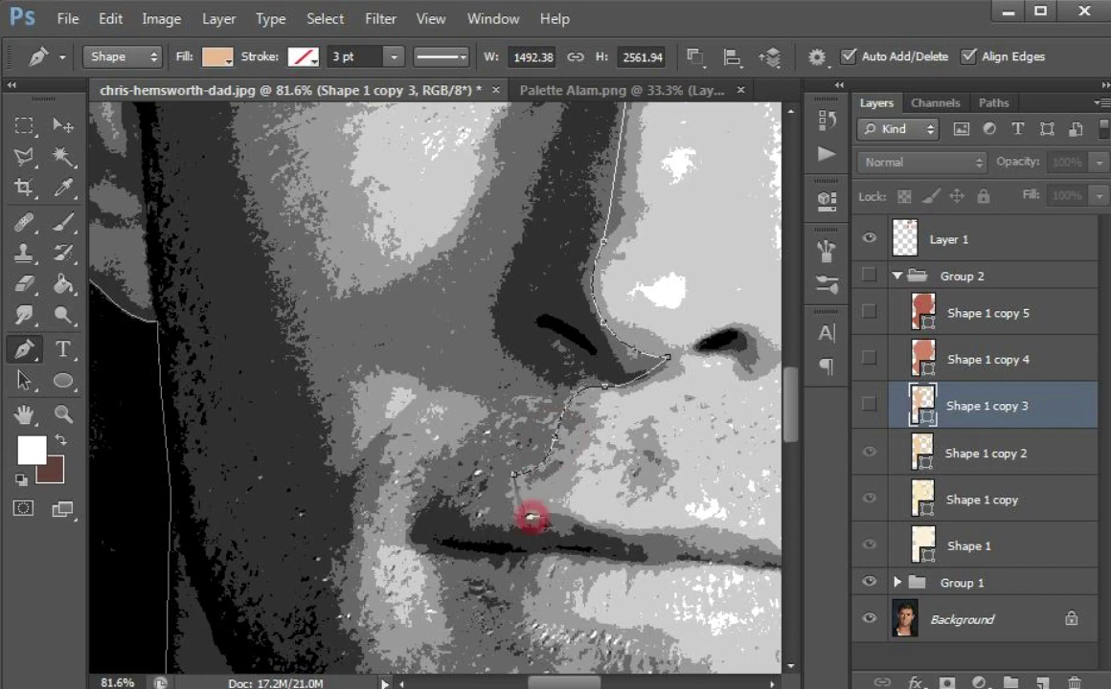
{"action": "left_click_drag", "start_coordinate": [679, 543], "coordinate": [505, 448]}
{"action": "left_click_drag", "start_coordinate": [577, 456], "coordinate": [629, 456]}
{"action": "left_click_drag", "start_coordinate": [337, 489], "coordinate": [356, 359]}
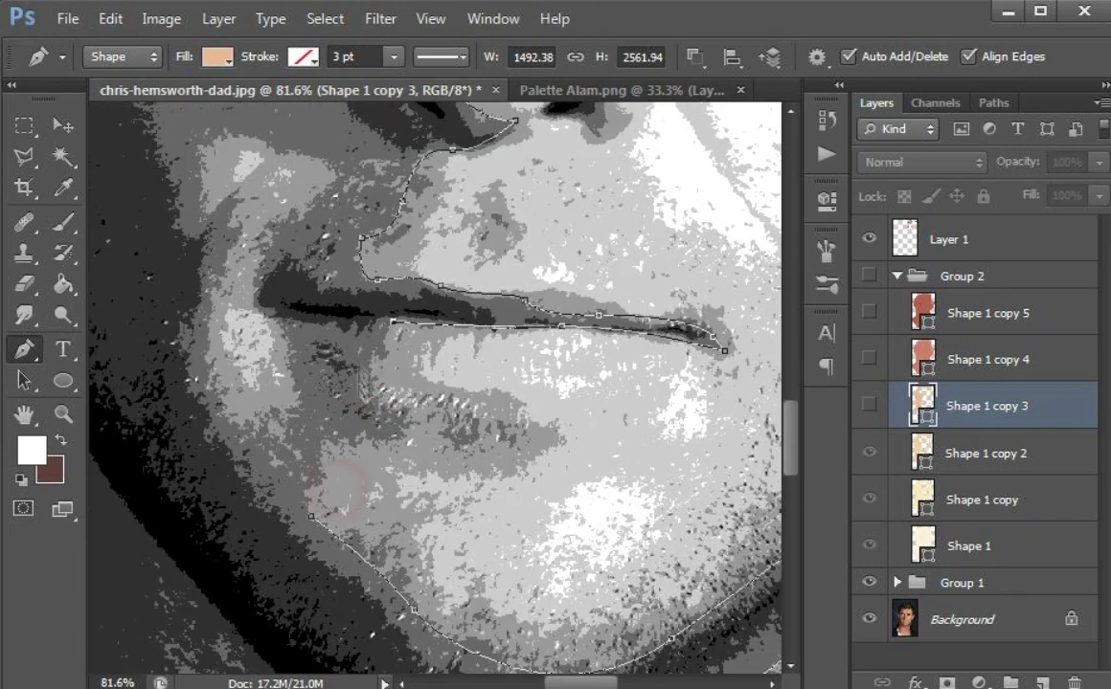
{"action": "left_click", "coordinate": [372, 442]}
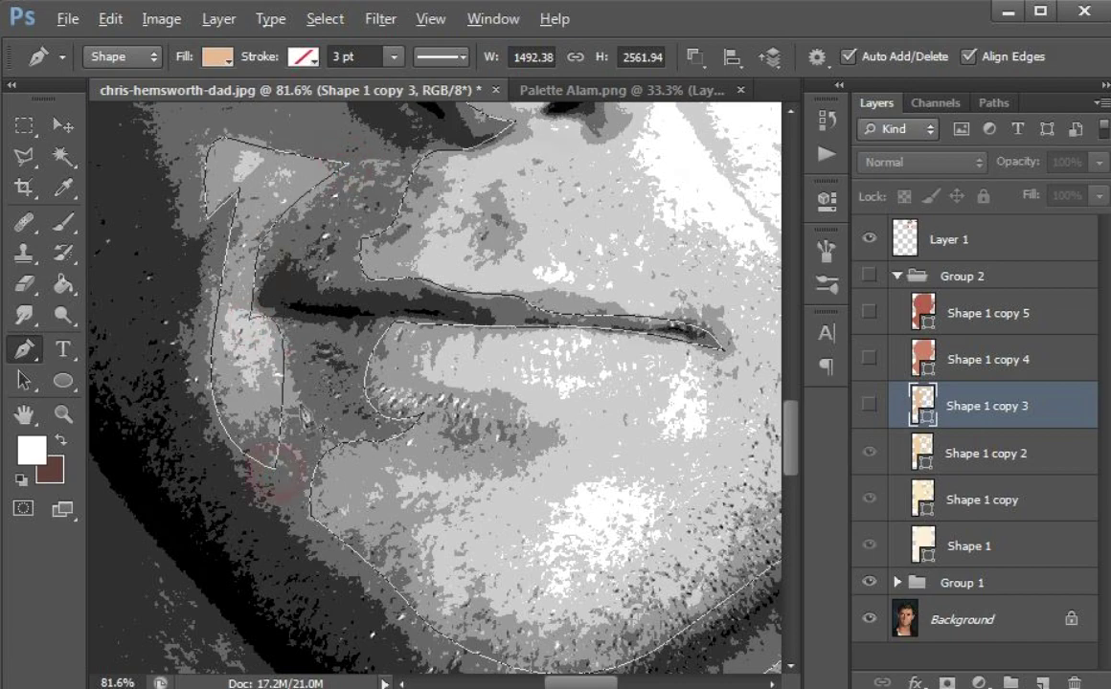
- Start a cheek cut-out in Shape 1 copy 3, tracing its outer edge upward and across beneath the shadowed-side eye
{"action": "scroll", "coordinate": [277, 471], "scroll_direction": "down", "scroll_amount": 5}
{"action": "scroll", "coordinate": [203, 268], "scroll_direction": "up", "scroll_amount": 5}
{"action": "left_click_drag", "start_coordinate": [348, 388], "coordinate": [305, 380]}
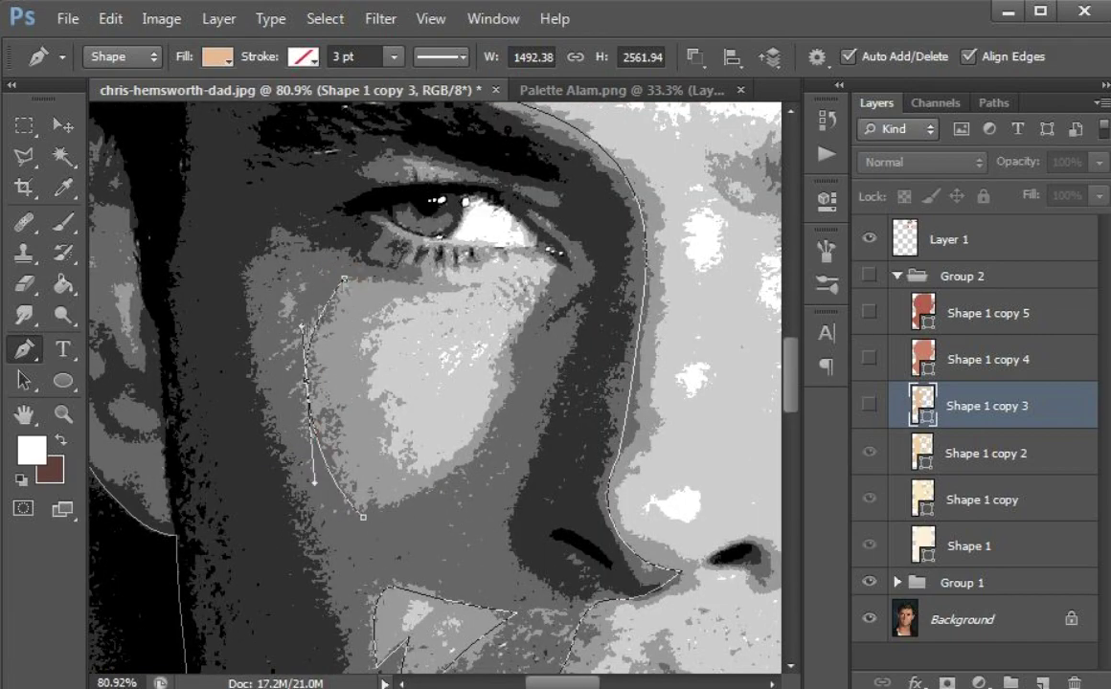
{"action": "left_click", "coordinate": [345, 278]}
{"action": "scroll", "coordinate": [402, 281], "scroll_direction": "up", "scroll_amount": 4}
{"action": "left_click", "coordinate": [382, 286]}
{"action": "left_click", "coordinate": [435, 279]}
- Extend the cheek cut-out around the iris edge and eye white, and down the nose-side shadow to close it
{"action": "left_click_drag", "start_coordinate": [435, 280], "coordinate": [411, 421]}
{"action": "left_click", "coordinate": [396, 384]}
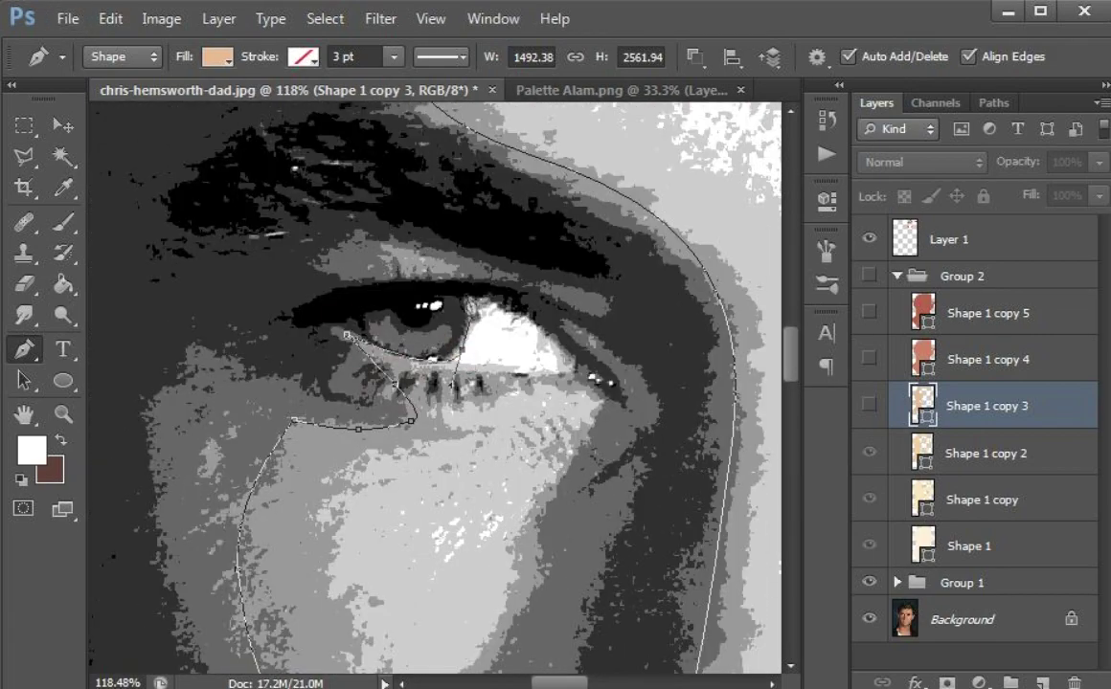
{"action": "left_click", "coordinate": [466, 296]}
{"action": "left_click", "coordinate": [593, 397]}
{"action": "left_click_drag", "start_coordinate": [553, 574], "coordinate": [563, 484]}
{"action": "left_click", "coordinate": [543, 371]}
{"action": "left_click", "coordinate": [317, 537]}
- Cut the light patch between the shadowed-side eyelid and eyebrow out of Shape 1 copy 3
{"action": "left_click_drag", "start_coordinate": [454, 211], "coordinate": [437, 325]}
{"action": "left_click", "coordinate": [371, 286]}
{"action": "left_click", "coordinate": [447, 298]}
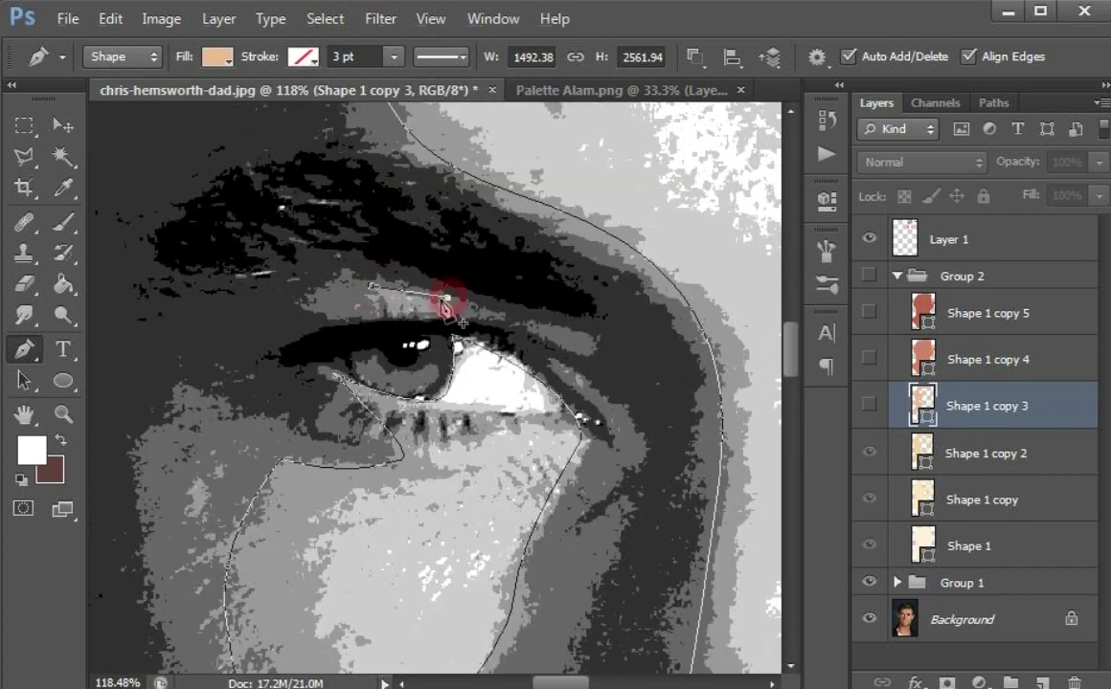
{"action": "scroll", "coordinate": [422, 299], "scroll_direction": "up", "scroll_amount": 2}
{"action": "scroll", "coordinate": [325, 304], "scroll_direction": "down", "scroll_amount": 5}
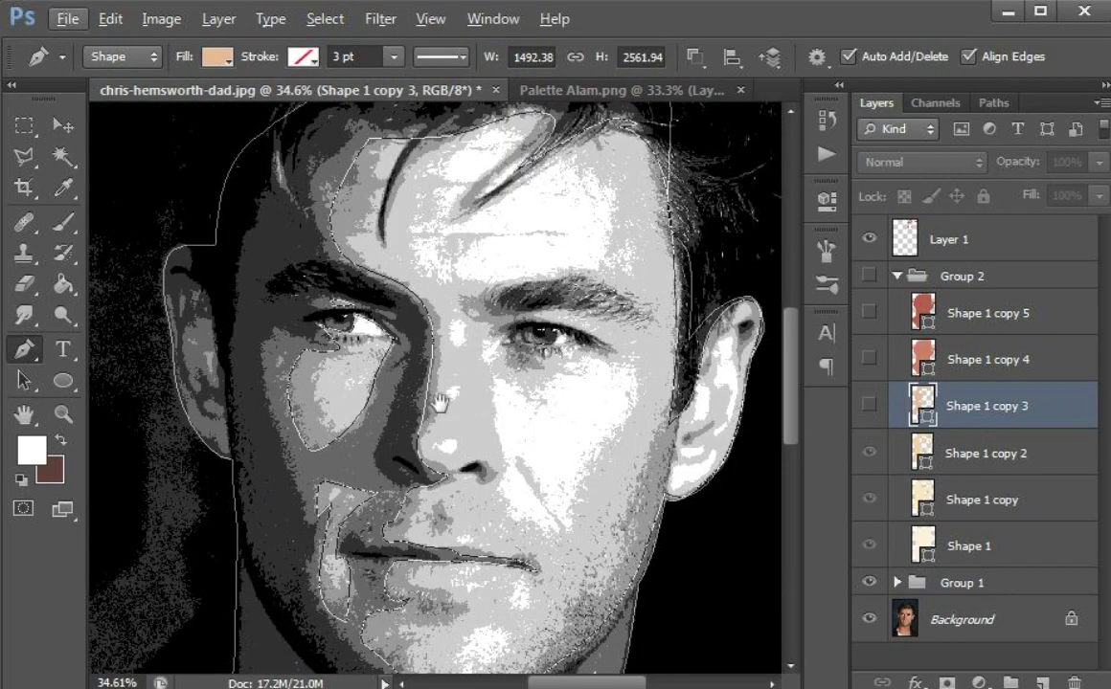
- Make Shape 1 copy 3 visible, preview the layered tones in Group 2, and hide the group again
{"action": "left_click_drag", "start_coordinate": [440, 403], "coordinate": [475, 312]}
{"action": "scroll", "coordinate": [256, 350], "scroll_direction": "down", "scroll_amount": 2}
{"action": "left_click_drag", "start_coordinate": [349, 613], "coordinate": [379, 321]}
{"action": "scroll", "coordinate": [337, 399], "scroll_direction": "up", "scroll_amount": 3}
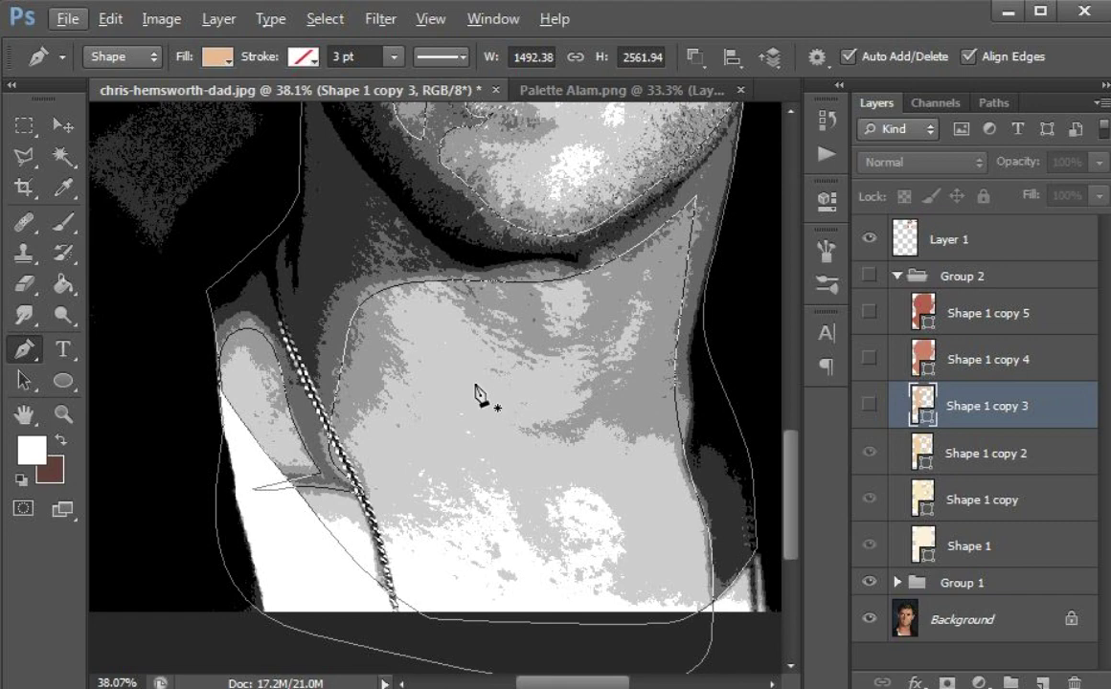
{"action": "scroll", "coordinate": [496, 400], "scroll_direction": "down", "scroll_amount": 5}
{"action": "left_click", "coordinate": [942, 490]}
{"action": "left_click", "coordinate": [946, 452]}
{"action": "left_click", "coordinate": [950, 410]}
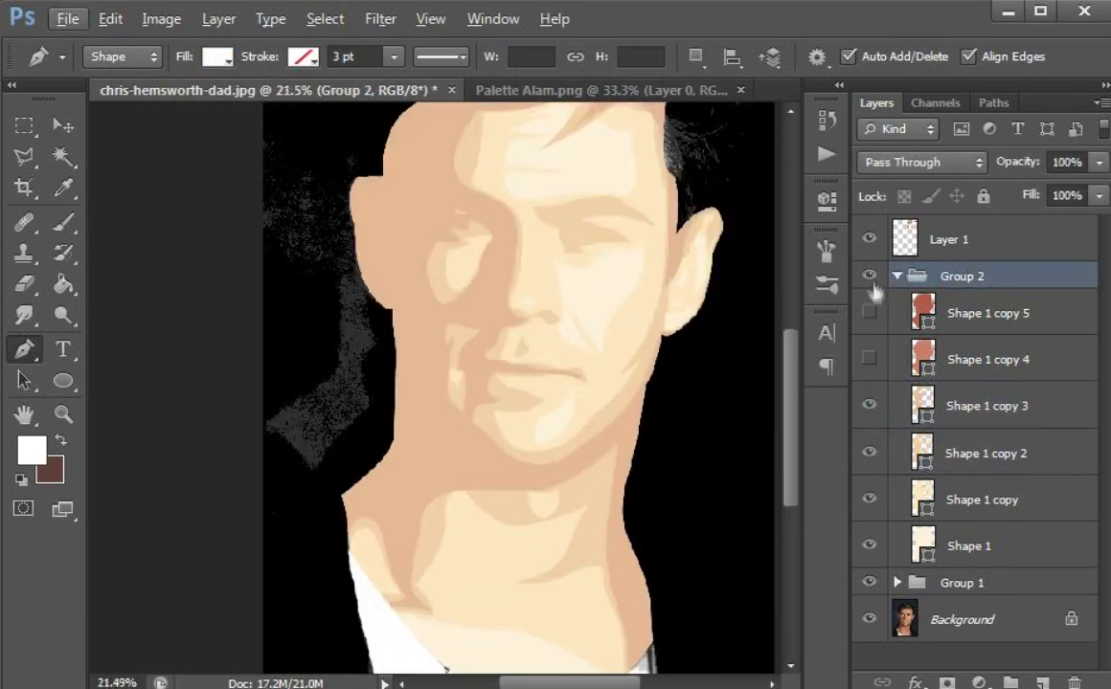
{"action": "left_click", "coordinate": [868, 276]}
{"action": "left_click", "coordinate": [987, 406]}
{"action": "scroll", "coordinate": [468, 447], "scroll_direction": "up", "scroll_amount": 2}
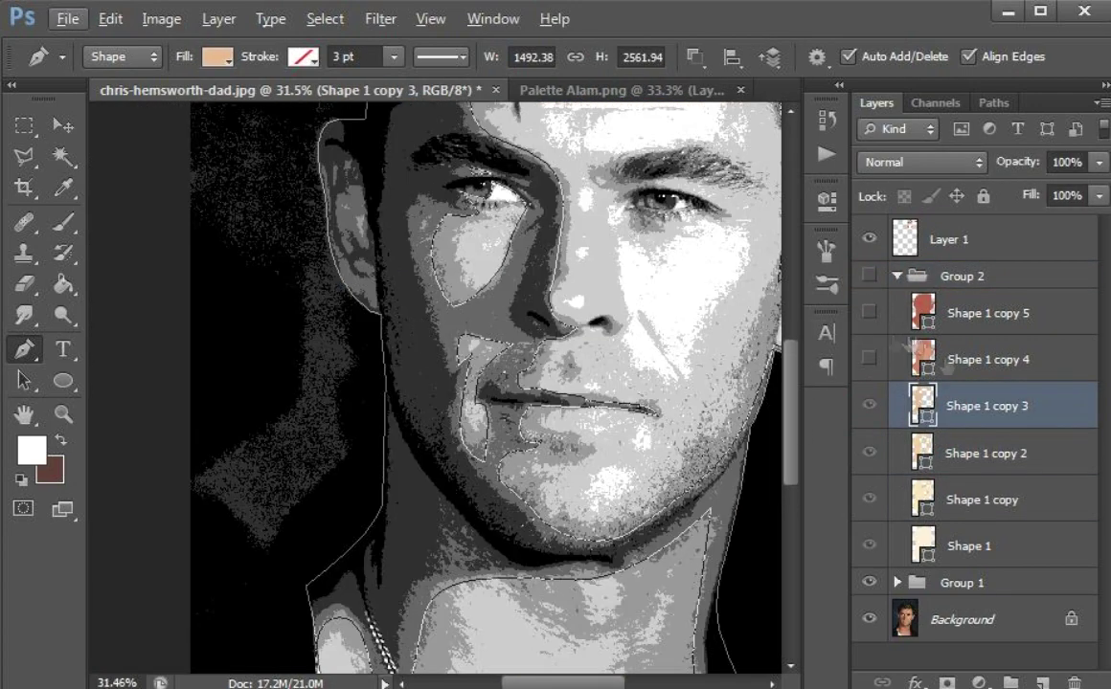
- Make Shape 1 copy 4 visible, preview it with Group 2, and inspect the shoulder and neck shadows for that layer
{"action": "left_click", "coordinate": [981, 359]}
{"action": "left_click", "coordinate": [981, 406]}
{"action": "scroll", "coordinate": [354, 273], "scroll_direction": "up", "scroll_amount": 2}
{"action": "scroll", "coordinate": [354, 273], "scroll_direction": "up", "scroll_amount": 3}
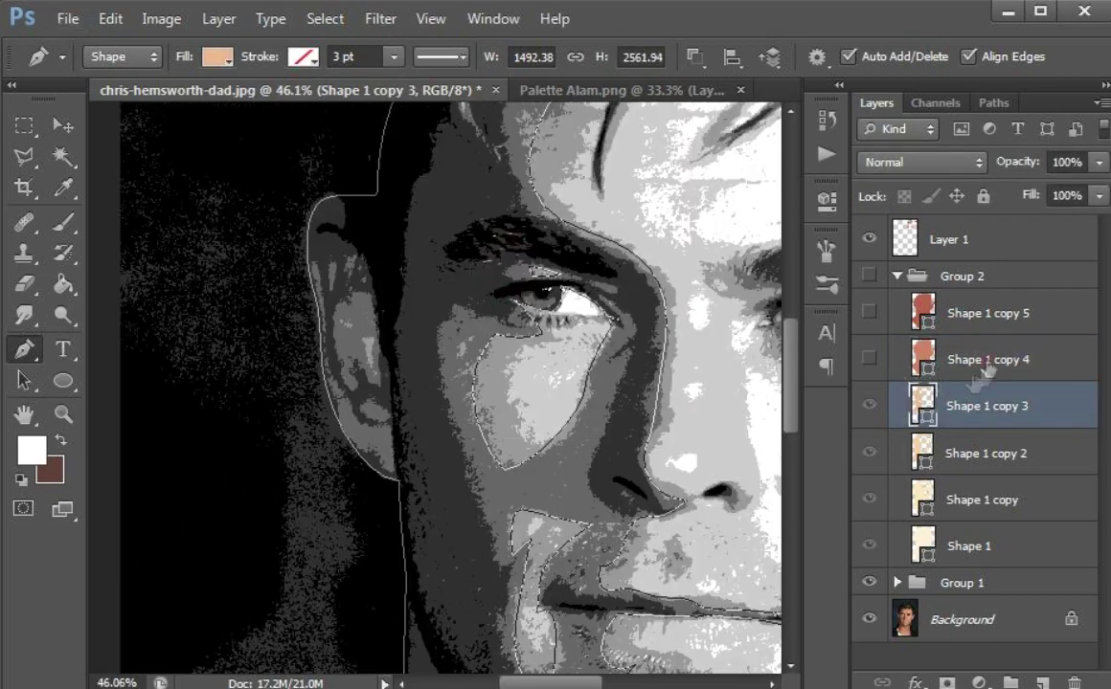
{"action": "left_click", "coordinate": [969, 359]}
{"action": "scroll", "coordinate": [484, 572], "scroll_direction": "down", "scroll_amount": 8}
{"action": "scroll", "coordinate": [483, 573], "scroll_direction": "up", "scroll_amount": 3}
{"action": "left_click", "coordinate": [869, 359]}
{"action": "left_click", "coordinate": [868, 276]}
{"action": "left_click", "coordinate": [869, 276]}
{"action": "left_click", "coordinate": [969, 356]}
{"action": "scroll", "coordinate": [263, 305], "scroll_direction": "up", "scroll_amount": 10}
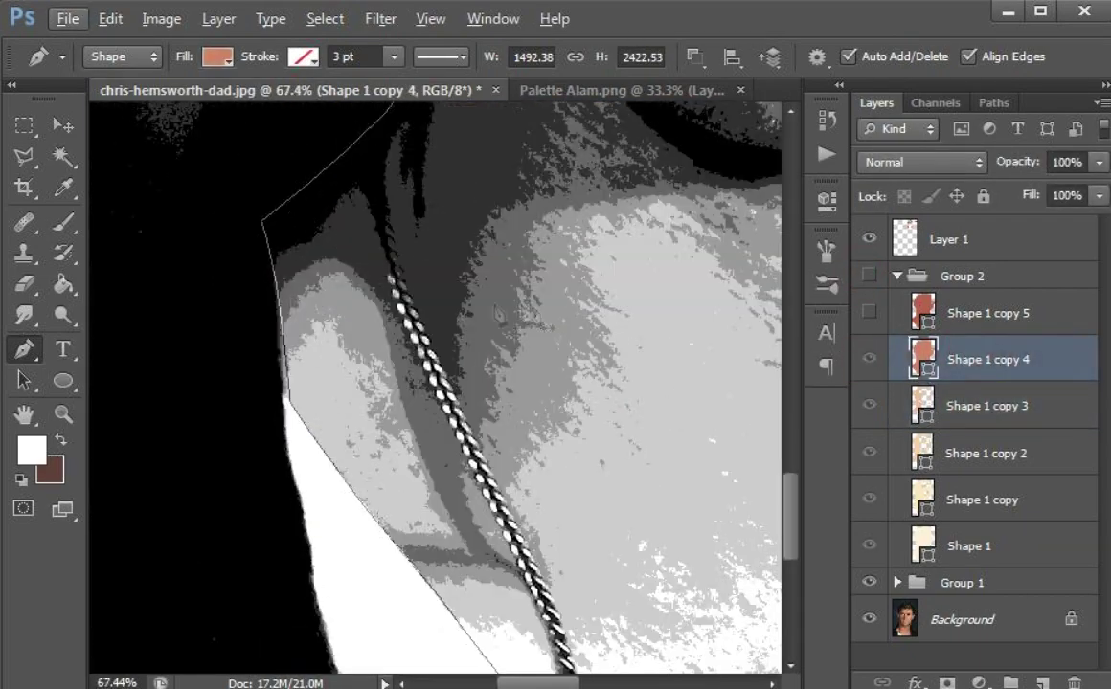
{"action": "scroll", "coordinate": [263, 304], "scroll_direction": "down", "scroll_amount": 12}
{"action": "scroll", "coordinate": [503, 386], "scroll_direction": "up", "scroll_amount": 12}
- Add the lit-side eyebrow and eye shadows to Shape 1 copy 3 as combined shapes
{"action": "left_click", "coordinate": [1018, 395]}
{"action": "left_click", "coordinate": [694, 58]}
{"action": "left_click", "coordinate": [752, 108]}
{"action": "scroll", "coordinate": [367, 297], "scroll_direction": "up", "scroll_amount": 10}
{"action": "left_click_drag", "start_coordinate": [345, 289], "coordinate": [320, 241]}
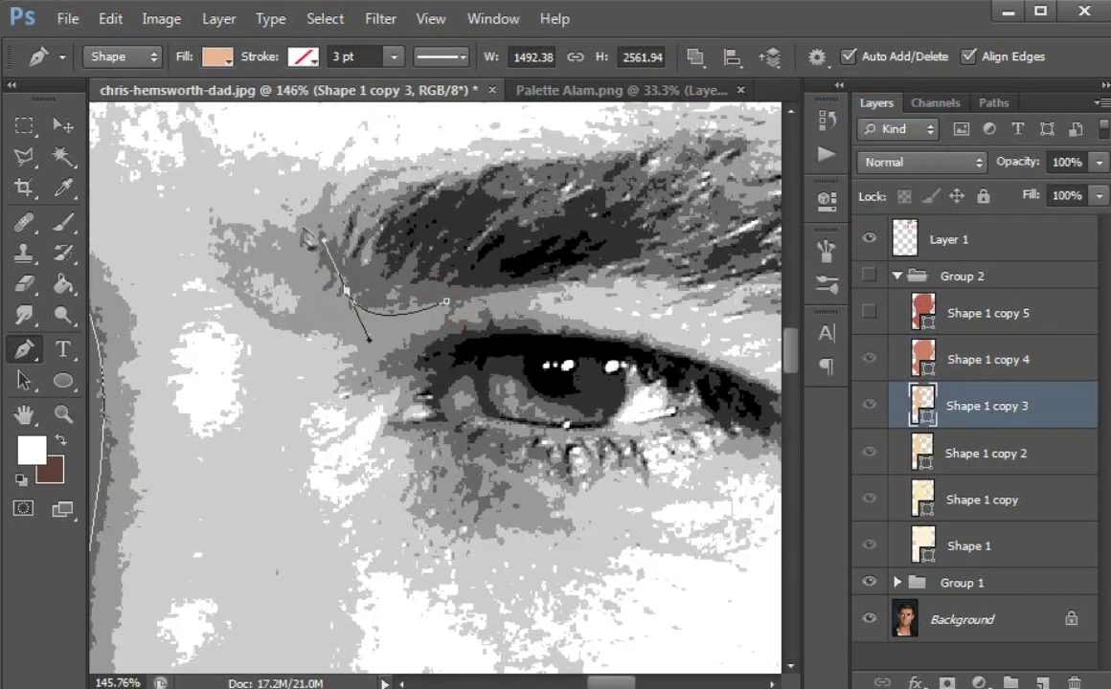
{"action": "left_click_drag", "start_coordinate": [498, 172], "coordinate": [594, 169]}
{"action": "left_click_drag", "start_coordinate": [594, 169], "coordinate": [386, 173]}
{"action": "left_click_drag", "start_coordinate": [518, 195], "coordinate": [609, 219]}
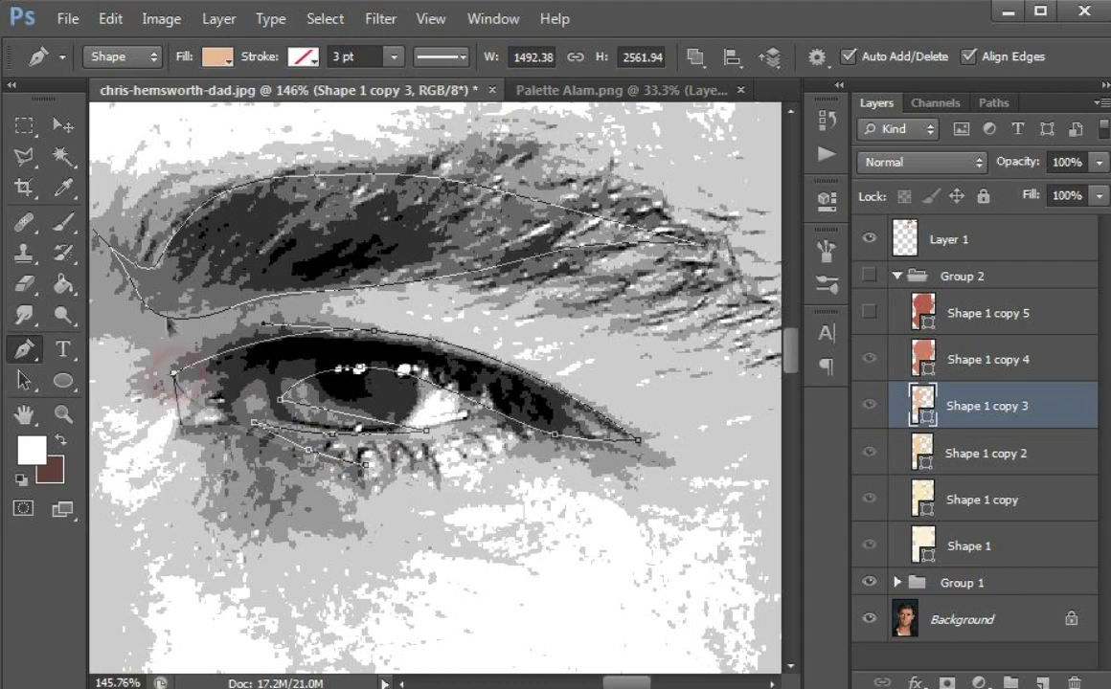
- Add the dark nostril shadow on the lit side of the nose to Shape 1 copy 3
{"action": "scroll", "coordinate": [173, 374], "scroll_direction": "down", "scroll_amount": 3}
{"action": "scroll", "coordinate": [496, 359], "scroll_direction": "up", "scroll_amount": 4}
{"action": "left_click_drag", "start_coordinate": [498, 371], "coordinate": [426, 346]}
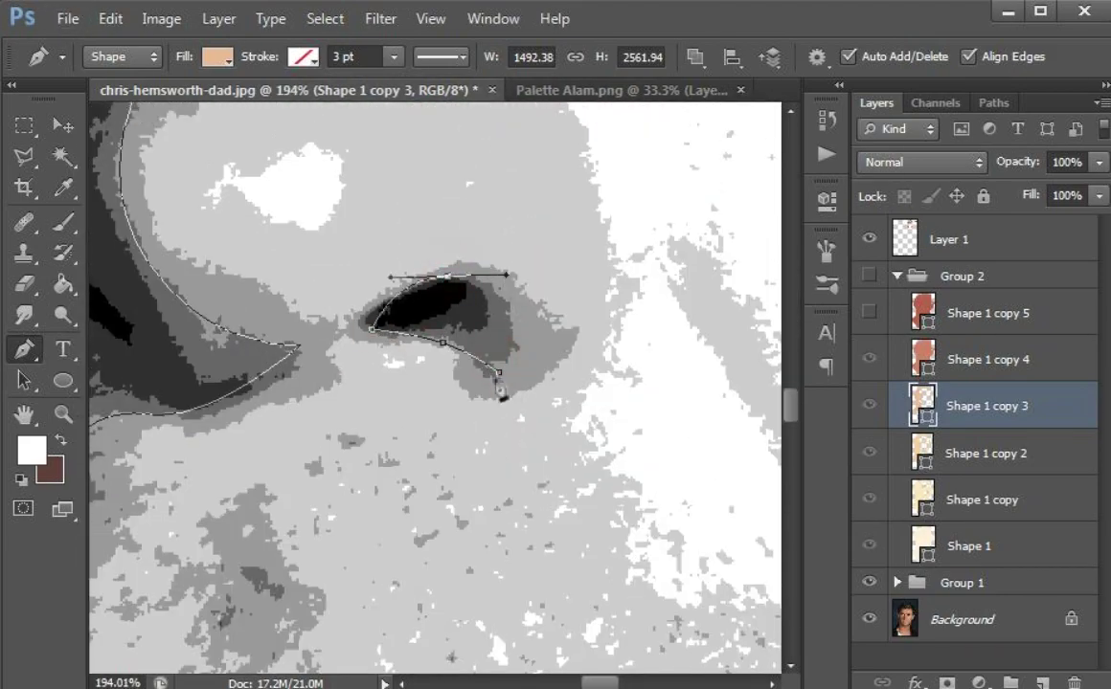
- Add the dark hollow near the top of the lit ear to Shape 1 copy 3
{"action": "scroll", "coordinate": [497, 391], "scroll_direction": "down", "scroll_amount": 3}
{"action": "scroll", "coordinate": [702, 273], "scroll_direction": "up", "scroll_amount": 3}
{"action": "left_click", "coordinate": [621, 232]}
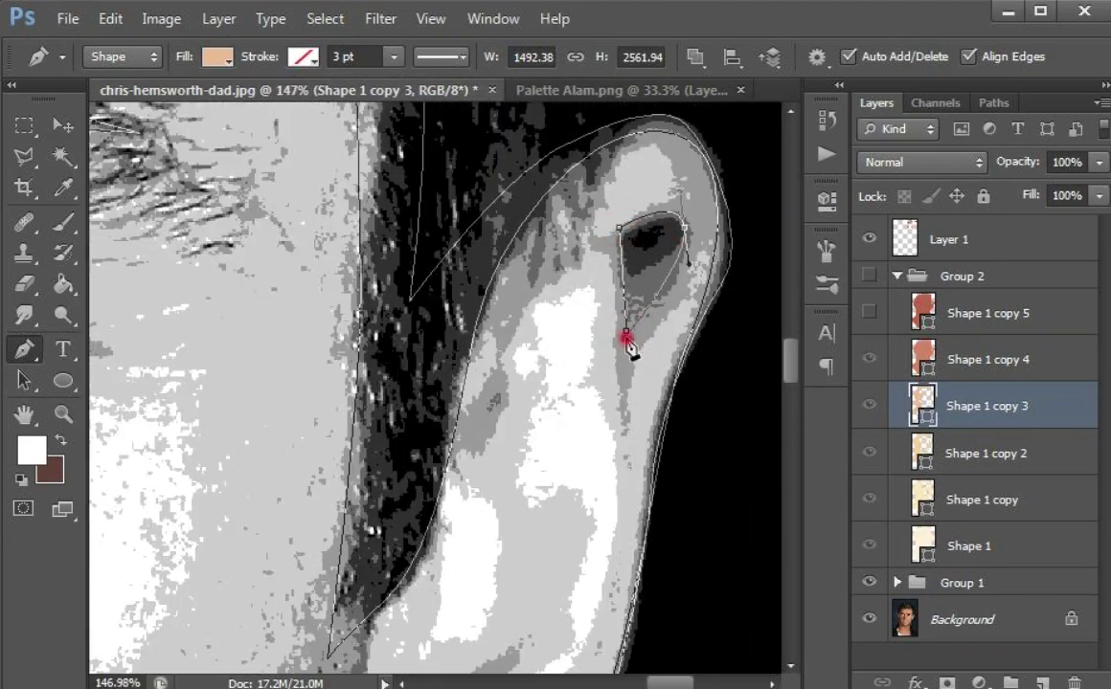
- Preview Group 2 without the darkest shapes and make Shape 1 copy 4 the layer for the next tracing
{"action": "scroll", "coordinate": [626, 341], "scroll_direction": "down", "scroll_amount": 2}
{"action": "left_click", "coordinate": [595, 349]}
{"action": "scroll", "coordinate": [510, 391], "scroll_direction": "down", "scroll_amount": 6}
{"action": "left_click", "coordinate": [869, 313]}
{"action": "left_click", "coordinate": [869, 277]}
{"action": "left_click", "coordinate": [869, 276]}
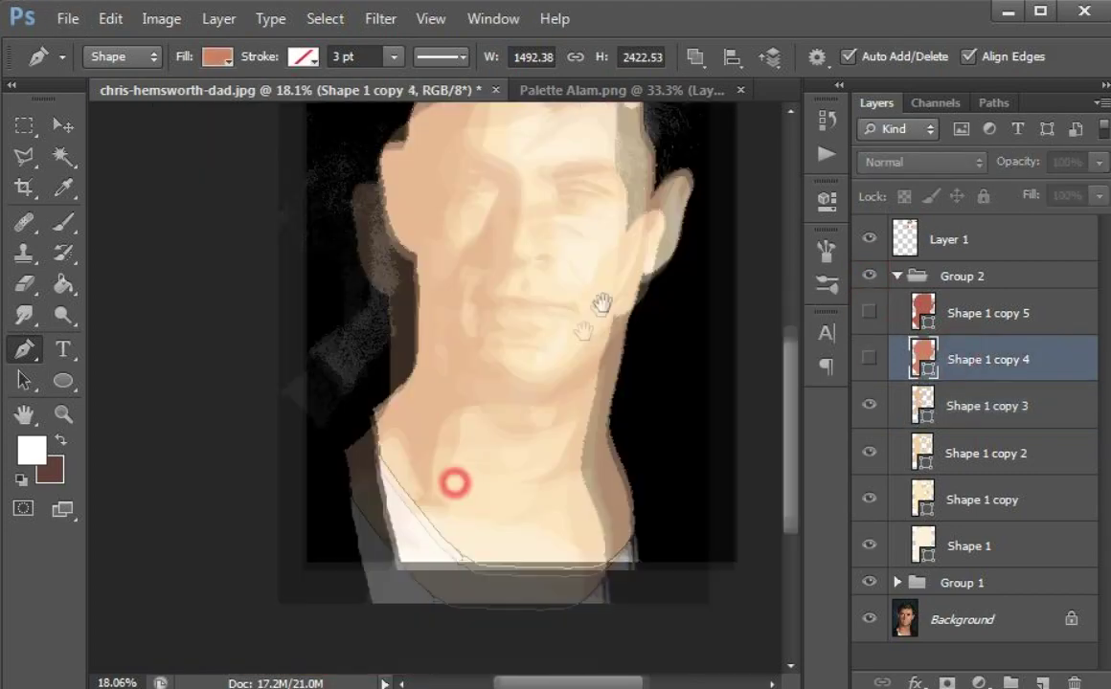
{"action": "left_click", "coordinate": [868, 360]}
{"action": "scroll", "coordinate": [574, 489], "scroll_direction": "up", "scroll_amount": 3}
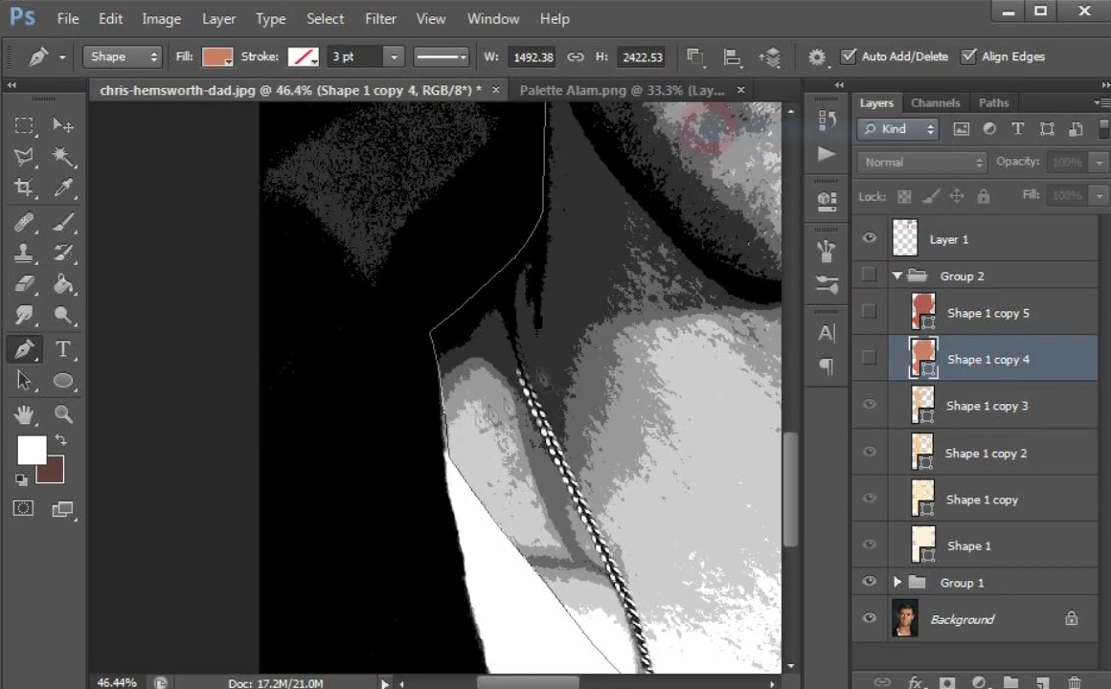
- Trace the shadow boundary across the shoulder, neck and underside of the jaw as a subtraction from Shape 1 copy 4
{"action": "scroll", "coordinate": [470, 373], "scroll_direction": "up", "scroll_amount": 8}
{"action": "left_click", "coordinate": [369, 412]}
{"action": "left_click_drag", "start_coordinate": [525, 365], "coordinate": [580, 450]}
{"action": "left_click", "coordinate": [690, 572]}
{"action": "left_click_drag", "start_coordinate": [440, 338], "coordinate": [543, 273]}
{"action": "scroll", "coordinate": [459, 383], "scroll_direction": "down", "scroll_amount": 6}
{"action": "left_click", "coordinate": [465, 338]}
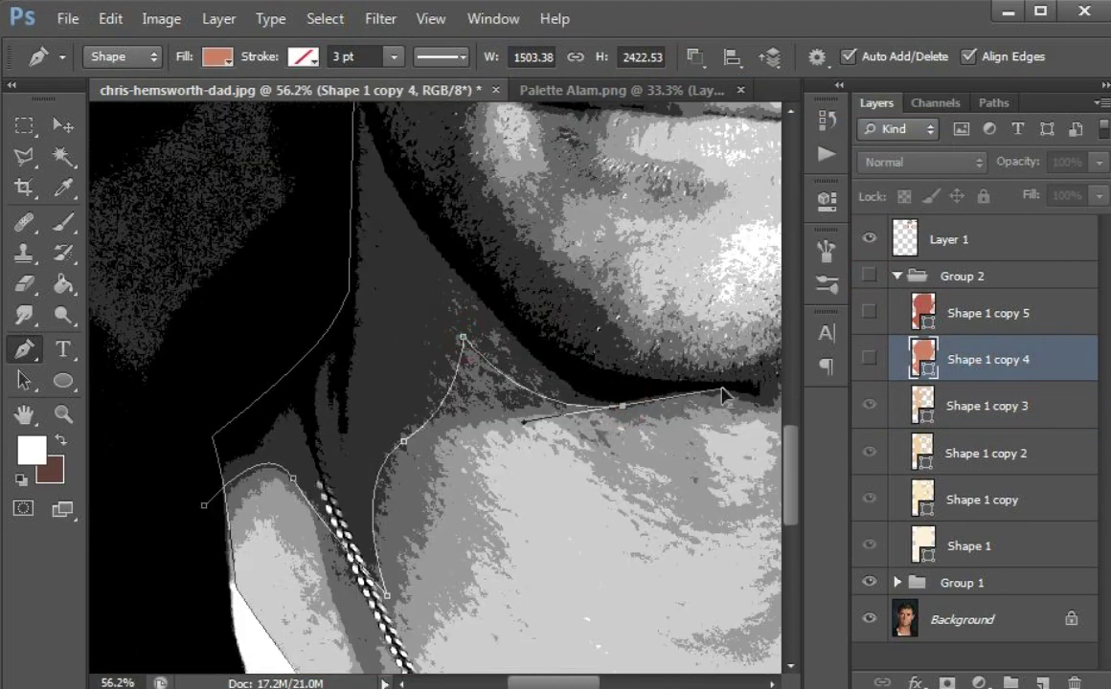
{"action": "scroll", "coordinate": [723, 395], "scroll_direction": "up", "scroll_amount": 2}
{"action": "scroll", "coordinate": [410, 373], "scroll_direction": "down", "scroll_amount": 3}
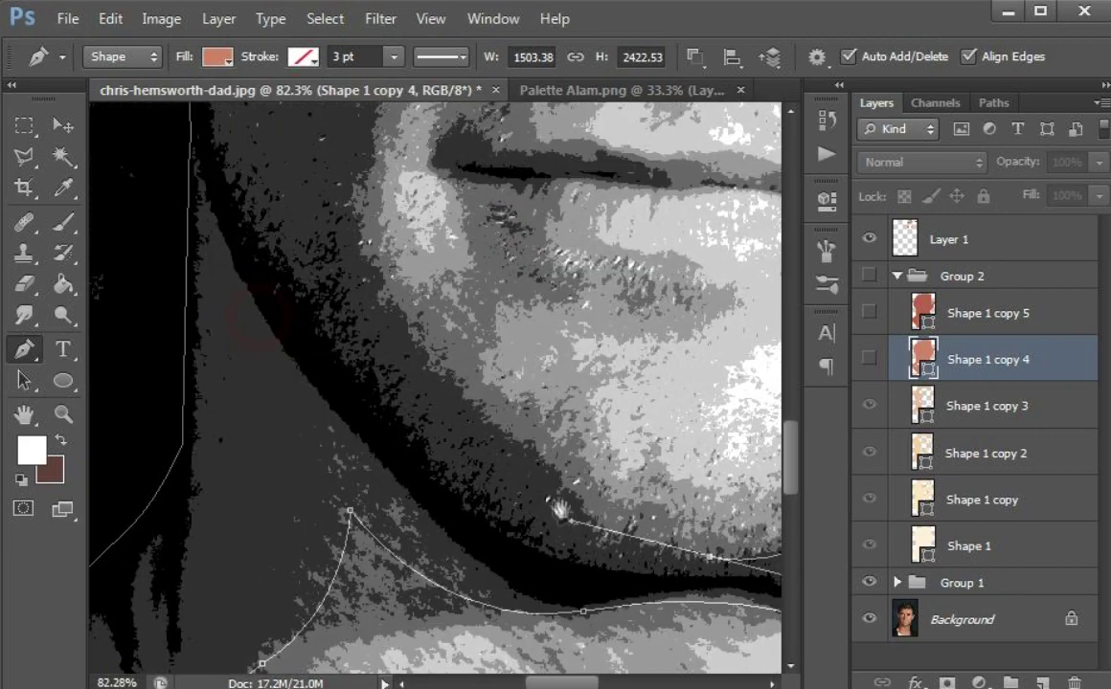
- Continue the Shape 1 copy 4 subtraction around the chin, up the shadowed cheek and into the eye
{"action": "scroll", "coordinate": [436, 260], "scroll_direction": "up", "scroll_amount": 2}
{"action": "scroll", "coordinate": [435, 260], "scroll_direction": "up", "scroll_amount": 4}
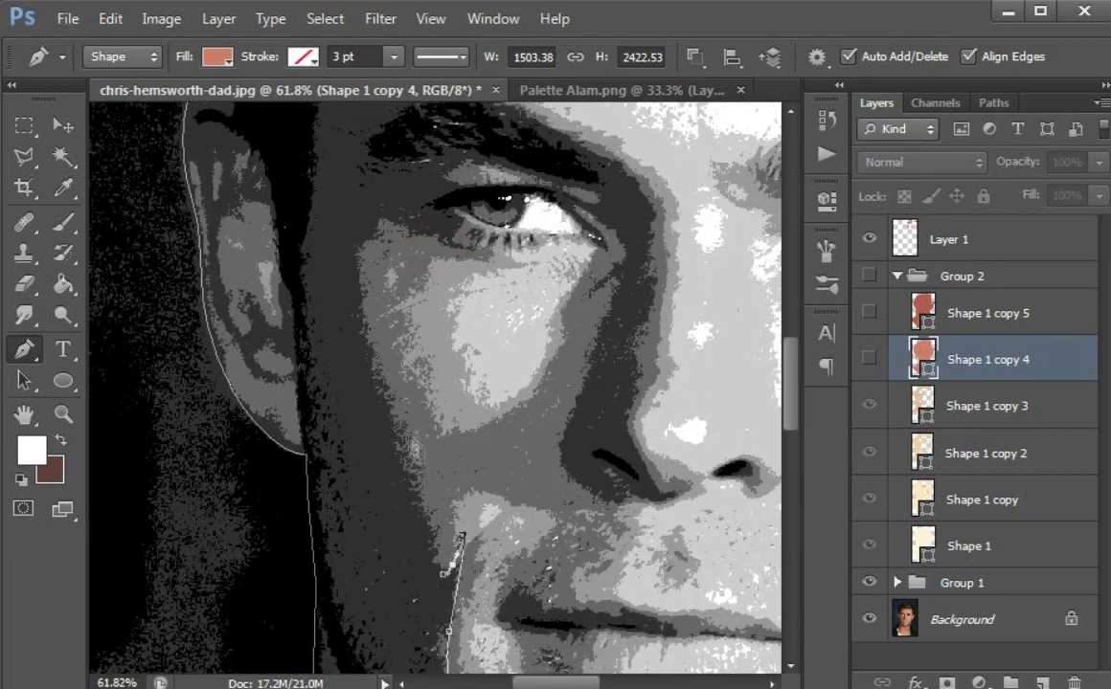
{"action": "scroll", "coordinate": [463, 248], "scroll_direction": "up", "scroll_amount": 3}
{"action": "scroll", "coordinate": [464, 248], "scroll_direction": "up", "scroll_amount": 3}
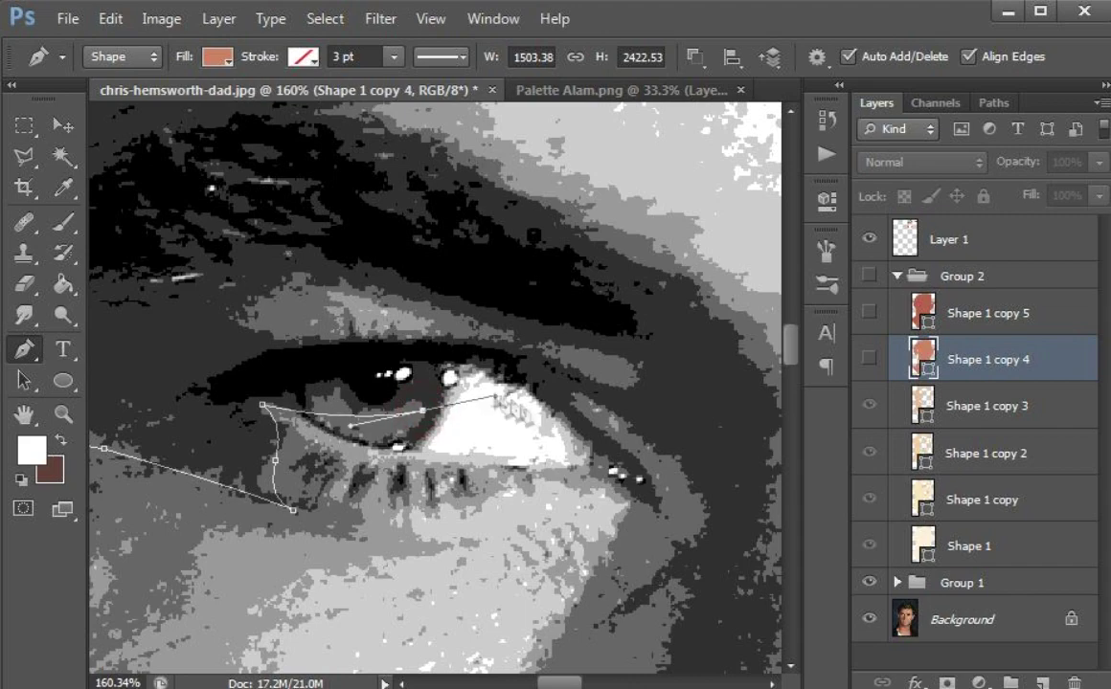
- Continue the subtraction around the inner eye corner, down the nose's shadow edge and beneath the nostril
{"action": "left_click_drag", "start_coordinate": [630, 466], "coordinate": [460, 223]}
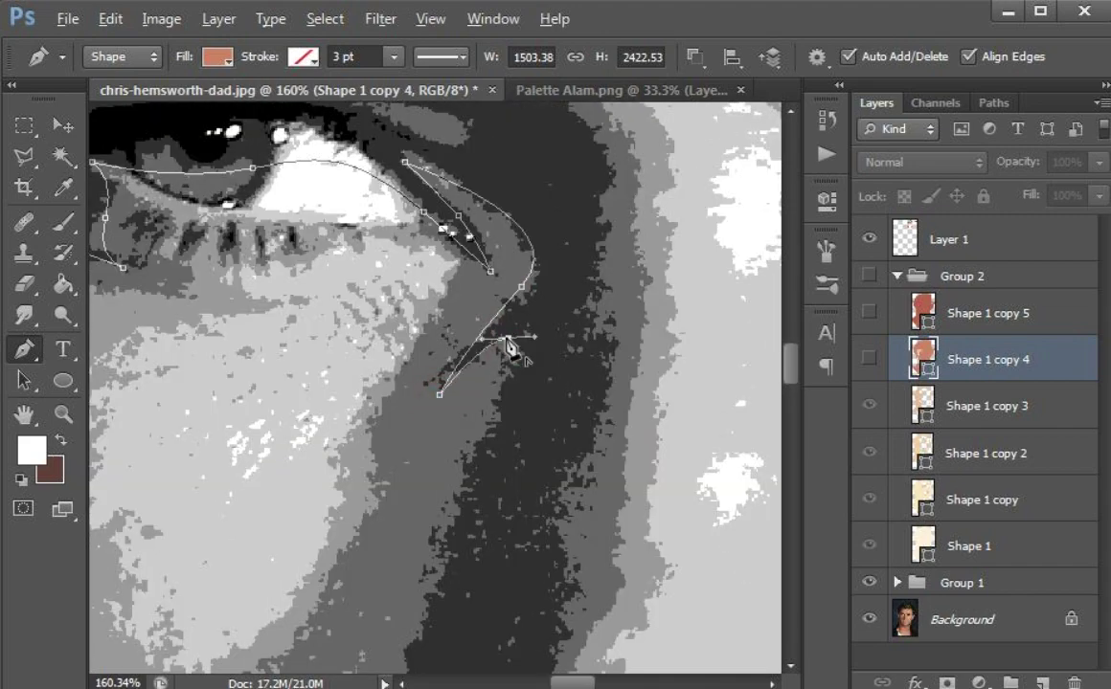
{"action": "left_click", "coordinate": [507, 340], "text": "alt"}
{"action": "left_click_drag", "start_coordinate": [467, 470], "coordinate": [543, 258]}
{"action": "scroll", "coordinate": [512, 299], "scroll_direction": "down", "scroll_amount": 2}
{"action": "left_click_drag", "start_coordinate": [542, 475], "coordinate": [658, 498]}
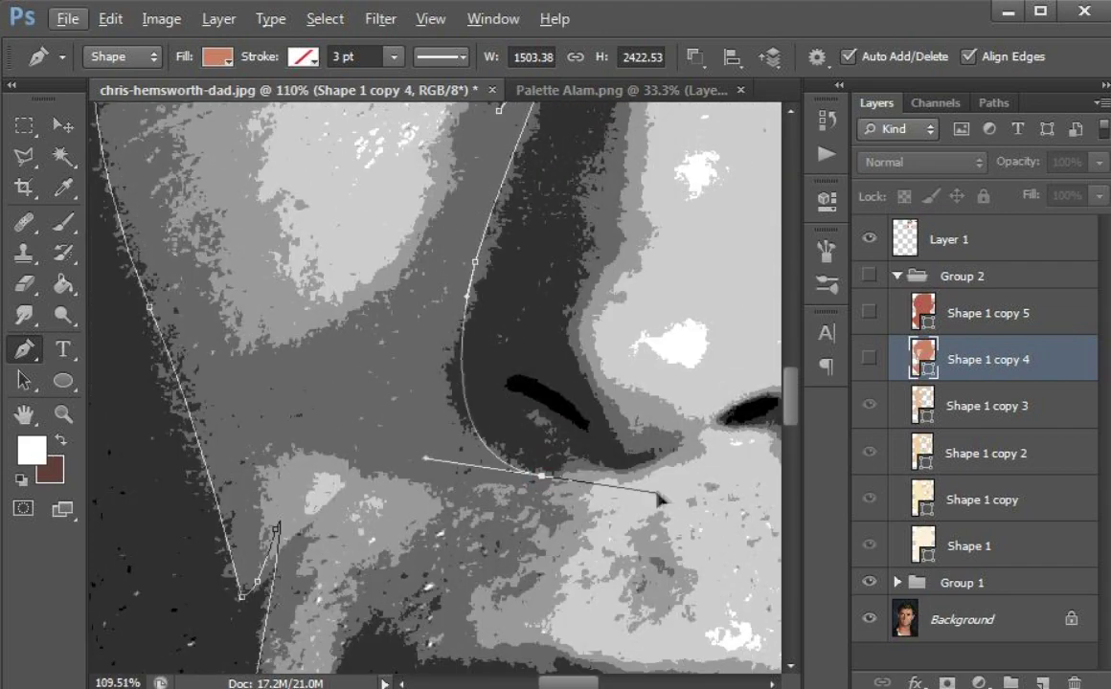
{"action": "scroll", "coordinate": [594, 467], "scroll_direction": "up", "scroll_amount": 4}
{"action": "left_click_drag", "start_coordinate": [656, 454], "coordinate": [684, 448]}
- Continue the subtraction up the nose bridge, over the shadowed eyebrow and along the temple
{"action": "left_click_drag", "start_coordinate": [560, 282], "coordinate": [384, 647]}
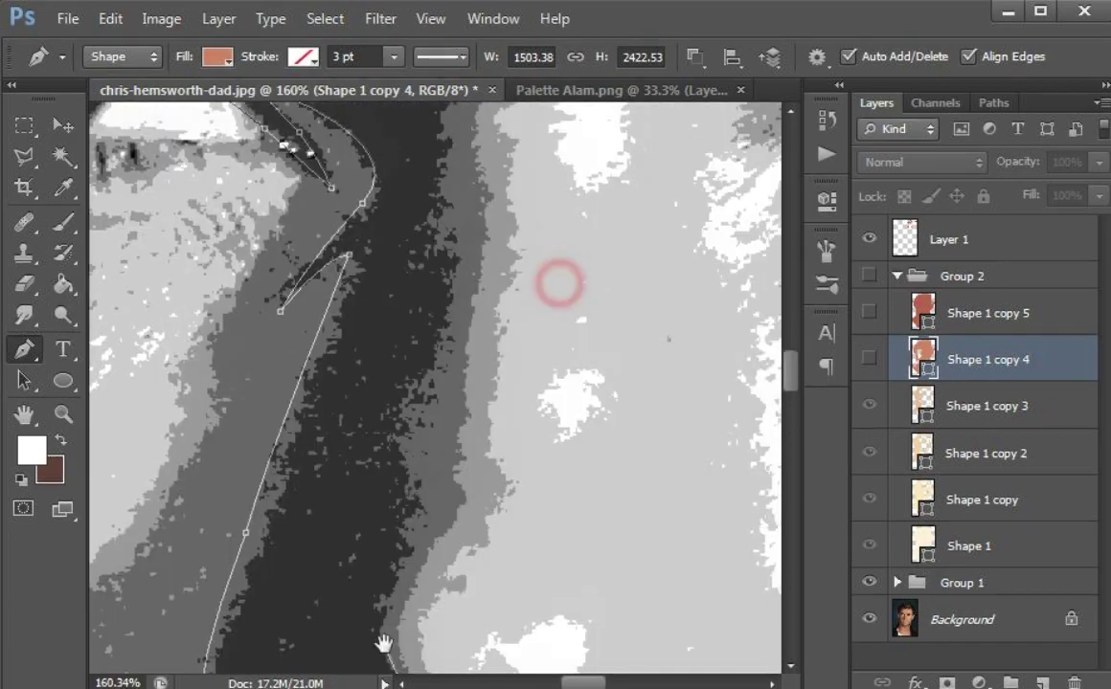
{"action": "scroll", "coordinate": [443, 286], "scroll_direction": "down", "scroll_amount": 7}
{"action": "left_click_drag", "start_coordinate": [418, 455], "coordinate": [543, 481]}
{"action": "left_click", "coordinate": [511, 290], "text": "alt"}
{"action": "left_click_drag", "start_coordinate": [510, 290], "coordinate": [646, 542]}
{"action": "left_click", "coordinate": [450, 465]}
{"action": "scroll", "coordinate": [450, 465], "scroll_direction": "down", "scroll_amount": 5}
{"action": "left_click_drag", "start_coordinate": [419, 385], "coordinate": [423, 313]}
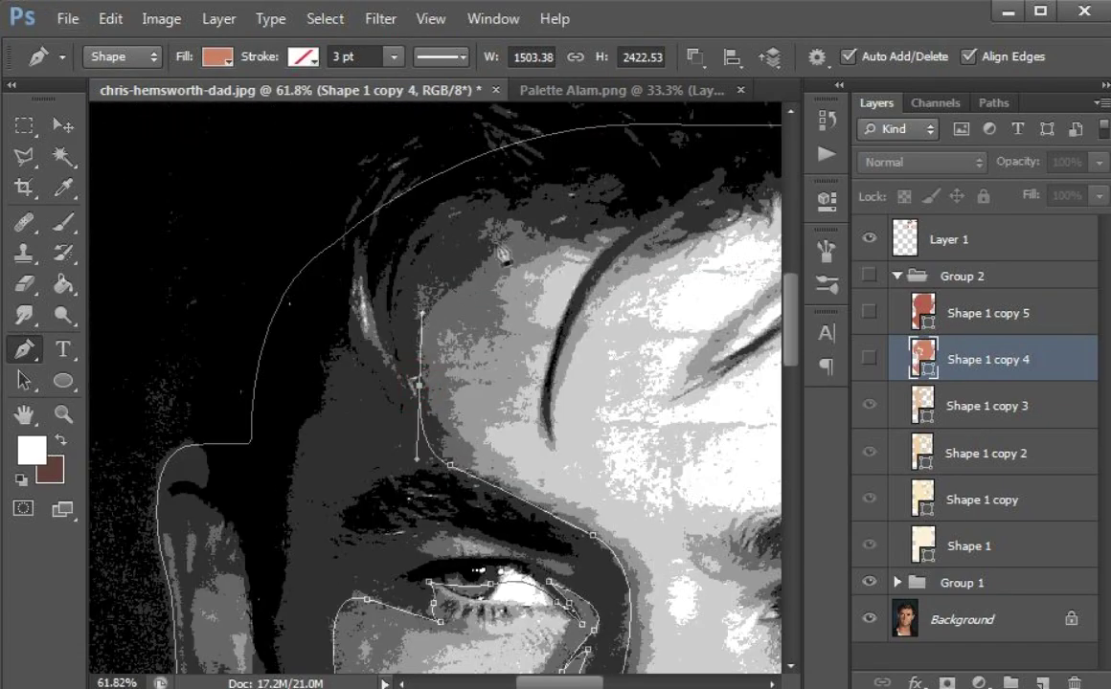
- Trace the subtraction along the shadowed hairline at the top of the forehead
{"action": "scroll", "coordinate": [504, 242], "scroll_direction": "up", "scroll_amount": 5}
{"action": "left_click_drag", "start_coordinate": [503, 241], "coordinate": [355, 404]}
{"action": "left_click_drag", "start_coordinate": [562, 417], "coordinate": [424, 467]}
{"action": "left_click", "coordinate": [665, 352]}
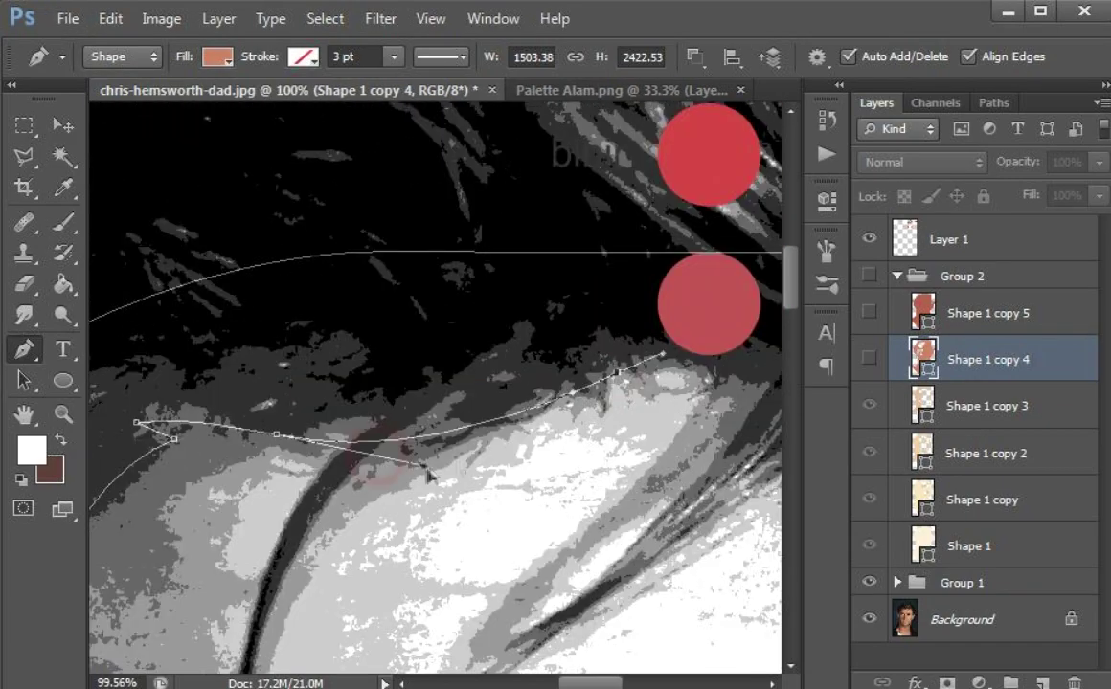
{"action": "scroll", "coordinate": [665, 352], "scroll_direction": "down", "scroll_amount": 4}
- Continue the subtraction down the lit-side hair edge and sideburn and around the outside of the lit ear
{"action": "left_click_drag", "start_coordinate": [665, 352], "coordinate": [349, 355]}
{"action": "left_click", "coordinate": [580, 426]}
{"action": "left_click", "coordinate": [676, 655]}
{"action": "left_click_drag", "start_coordinate": [676, 655], "coordinate": [600, 164]}
{"action": "left_click", "coordinate": [550, 481]}
{"action": "left_click_drag", "start_coordinate": [589, 421], "coordinate": [589, 381]}
{"action": "scroll", "coordinate": [622, 311], "scroll_direction": "up", "scroll_amount": 4}
{"action": "left_click", "coordinate": [737, 234]}
{"action": "left_click_drag", "start_coordinate": [737, 234], "coordinate": [541, 233]}
{"action": "scroll", "coordinate": [476, 398], "scroll_direction": "down", "scroll_amount": 9}
{"action": "left_click_drag", "start_coordinate": [661, 148], "coordinate": [652, 207]}
{"action": "scroll", "coordinate": [627, 151], "scroll_direction": "down", "scroll_amount": 5}
- Try to trace the subtraction outside the neck, below the image and up the lit-side neck shadow
{"action": "left_click_drag", "start_coordinate": [619, 471], "coordinate": [620, 543]}
{"action": "left_click", "coordinate": [595, 559]}
{"action": "scroll", "coordinate": [539, 469], "scroll_direction": "up", "scroll_amount": 5}
{"action": "left_click_drag", "start_coordinate": [550, 462], "coordinate": [533, 433]}
{"action": "scroll", "coordinate": [533, 433], "scroll_direction": "up", "scroll_amount": 3}
{"action": "scroll", "coordinate": [555, 353], "scroll_direction": "down", "scroll_amount": 2}
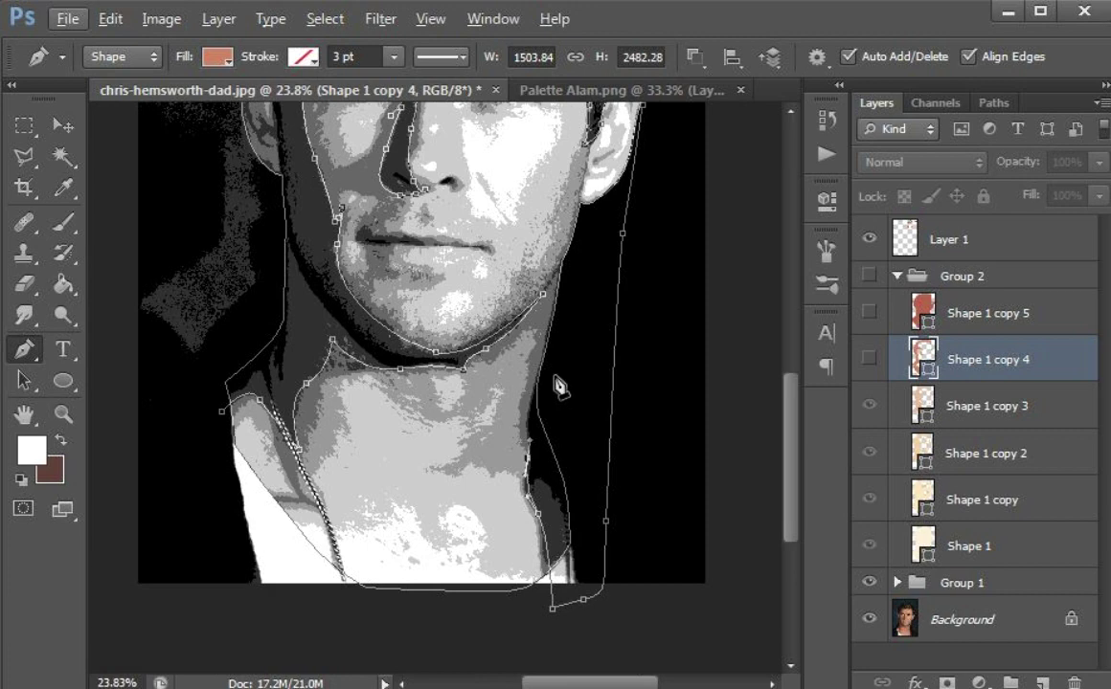
{"action": "key", "text": "ctrl+alt+z"}
- Try to retrace the lit-side neck boundary with Group 2 and Shape 1 copy 4 visible
{"action": "left_click", "coordinate": [868, 276]}
{"action": "left_click", "coordinate": [868, 359]}
{"action": "left_click", "coordinate": [572, 602]}
{"action": "left_click_drag", "start_coordinate": [556, 565], "coordinate": [550, 508]}
{"action": "left_click", "coordinate": [534, 443]}
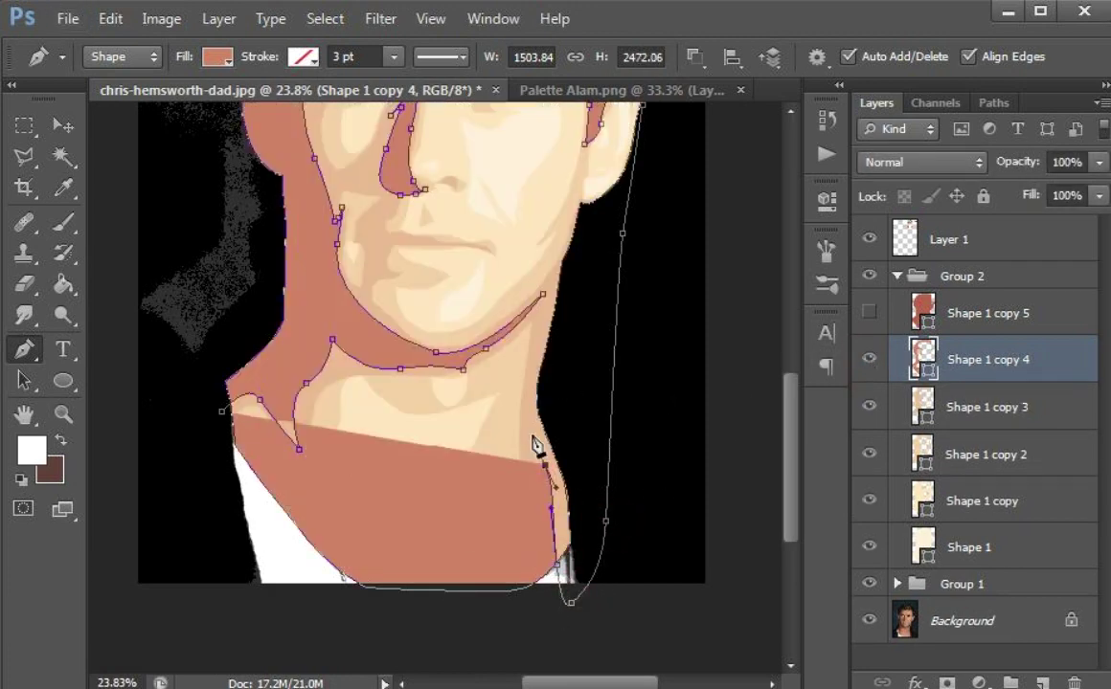
{"action": "key", "text": "ctrl+alt+z"}
{"action": "key", "text": "ctrl+alt+z"}
{"action": "scroll", "coordinate": [575, 498], "scroll_direction": "right", "scroll_amount": 5}
{"action": "left_click_drag", "start_coordinate": [163, 536], "coordinate": [640, 511]}
{"action": "left_click", "coordinate": [201, 386]}
{"action": "key", "text": "ctrl+alt+z"}
{"action": "key", "text": "ctrl+alt+z"}
- Reselect Shape 1 copy 4, hide Group 2, and complete the subtracted outline around the neck and shoulders
{"action": "left_click", "coordinate": [869, 359]}
{"action": "left_click", "coordinate": [868, 359]}
{"action": "left_click", "coordinate": [967, 406]}
{"action": "left_click", "coordinate": [968, 364]}
{"action": "left_click", "coordinate": [869, 276]}
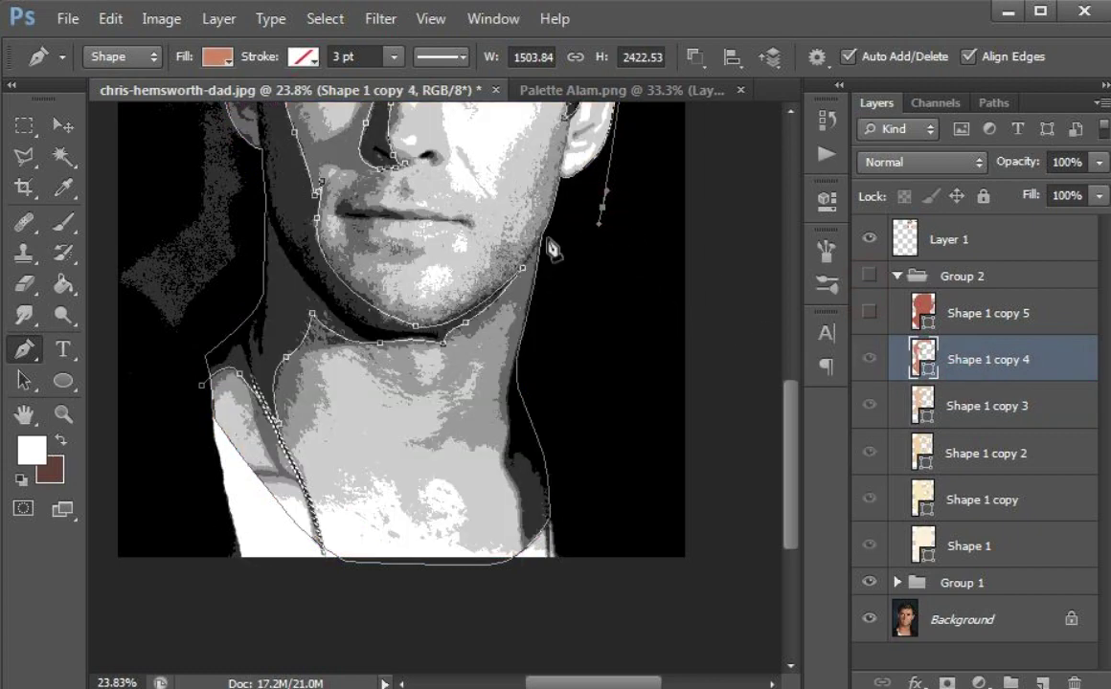
{"action": "scroll", "coordinate": [342, 383], "scroll_direction": "up", "scroll_amount": 5}
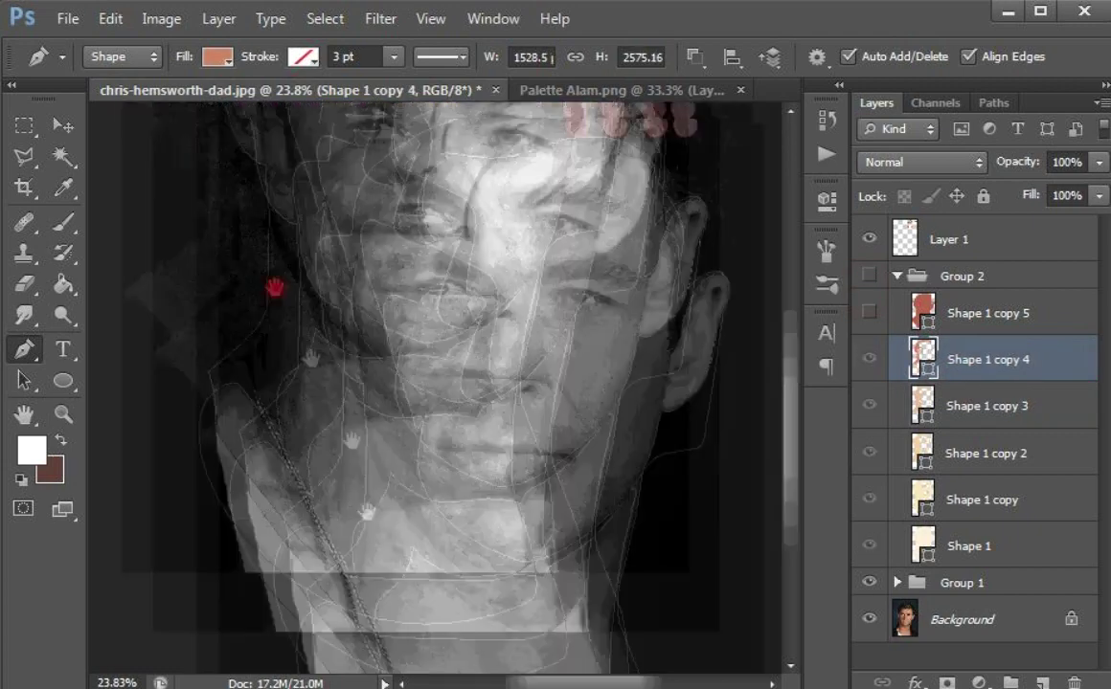
- Subtract the lighter rim and inner areas of the shadow-side ear from Shape 1 copy 4 and preview Group 2
{"action": "scroll", "coordinate": [502, 602], "scroll_direction": "down", "scroll_amount": 3}
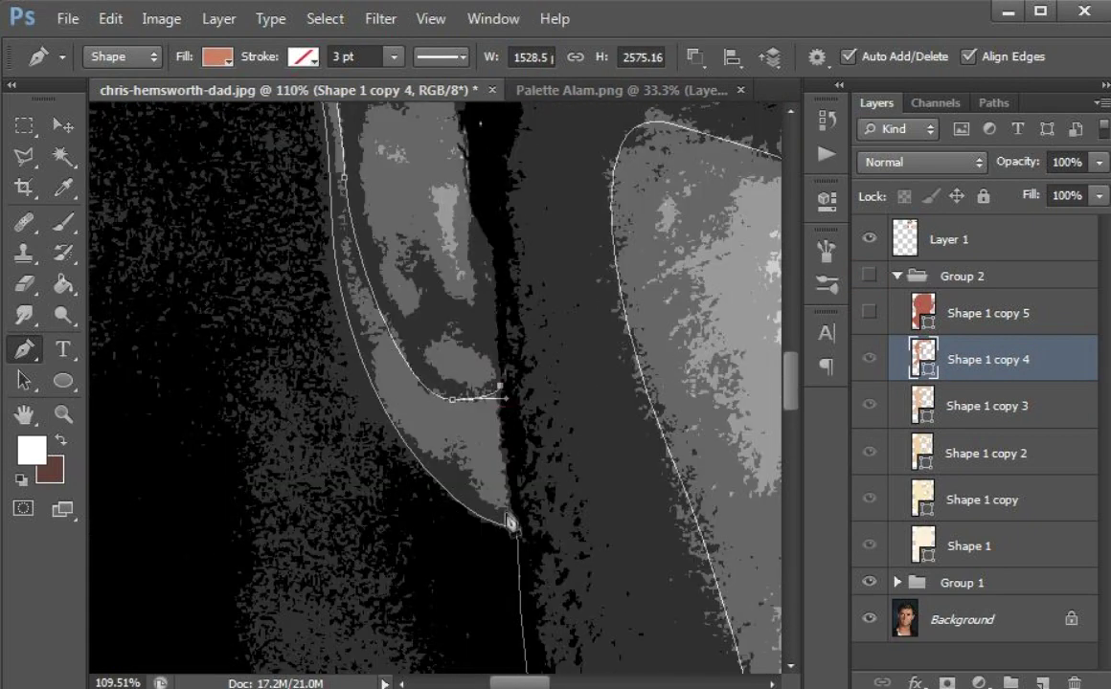
{"action": "scroll", "coordinate": [502, 512], "scroll_direction": "up", "scroll_amount": 3}
{"action": "left_click", "coordinate": [324, 175]}
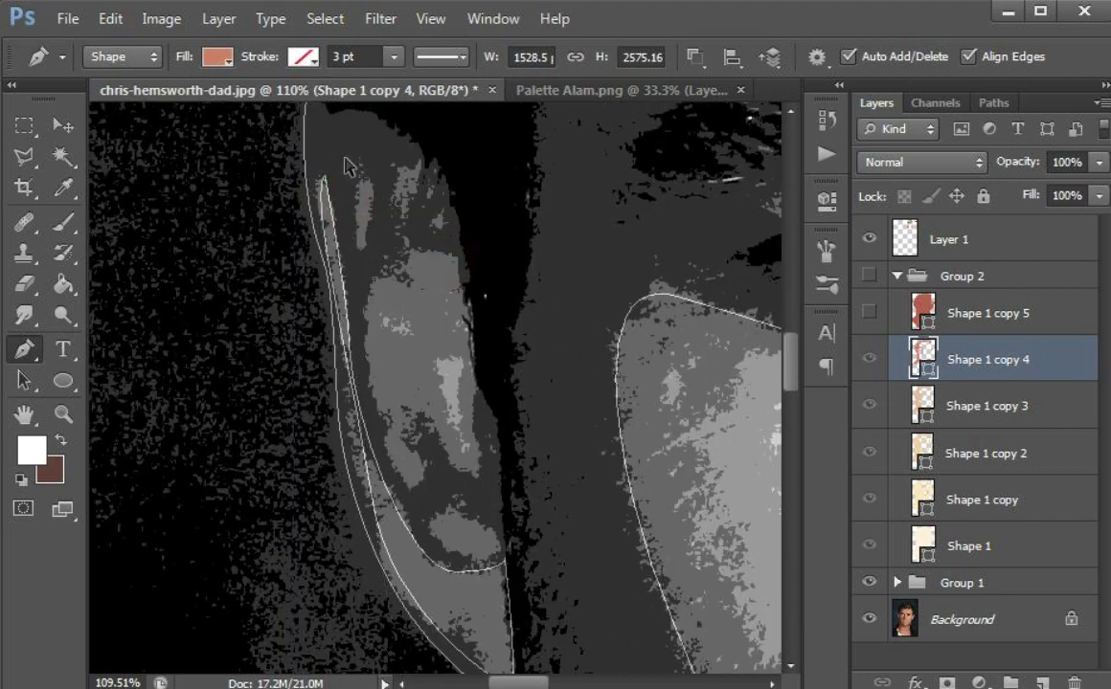
{"action": "scroll", "coordinate": [456, 496], "scroll_direction": "down", "scroll_amount": 8}
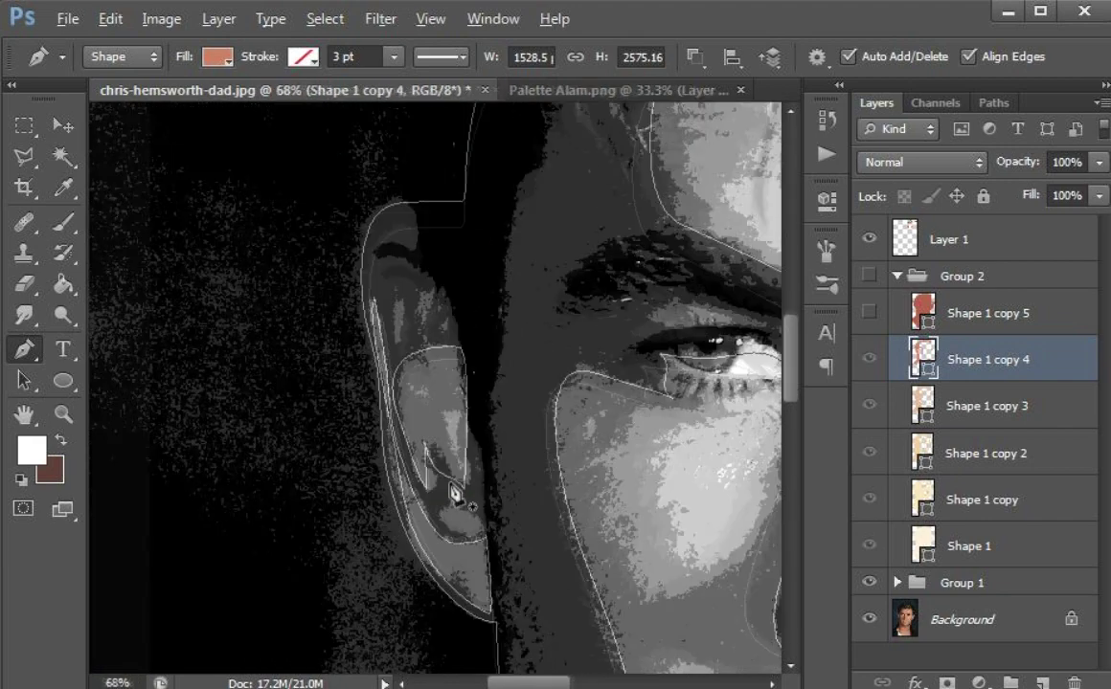
{"action": "left_click", "coordinate": [870, 277]}
{"action": "left_click", "coordinate": [870, 278]}
{"action": "left_click", "coordinate": [870, 278]}
{"action": "left_click", "coordinate": [870, 278]}
- Subtract the upper-eyelid highlight above the shadowed eye from Shape 1 copy 4
{"action": "scroll", "coordinate": [273, 372], "scroll_direction": "up", "scroll_amount": 11}
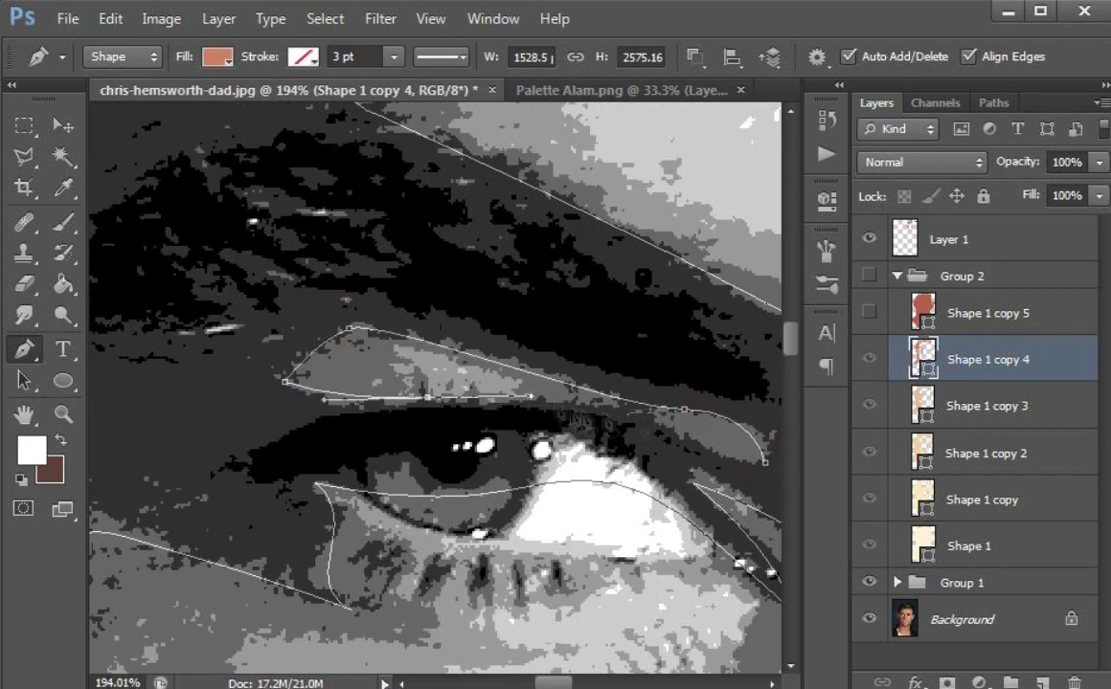
{"action": "scroll", "coordinate": [344, 337], "scroll_direction": "down", "scroll_amount": 5}
- Add the dark mouth-corner shadow and the lit-side nostril to Shape 1 copy 4 and compare with the photo
{"action": "scroll", "coordinate": [392, 560], "scroll_direction": "up", "scroll_amount": 2}
{"action": "scroll", "coordinate": [392, 560], "scroll_direction": "up", "scroll_amount": 2}
{"action": "left_click_drag", "start_coordinate": [525, 512], "coordinate": [602, 514]}
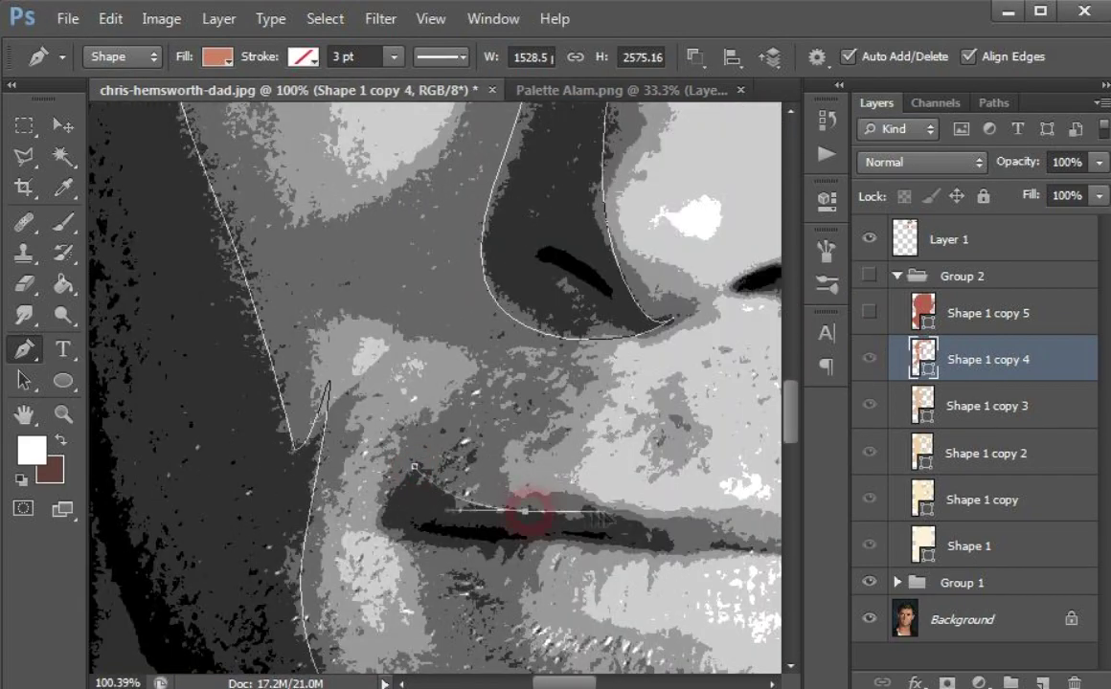
{"action": "scroll", "coordinate": [416, 468], "scroll_direction": "up", "scroll_amount": 3}
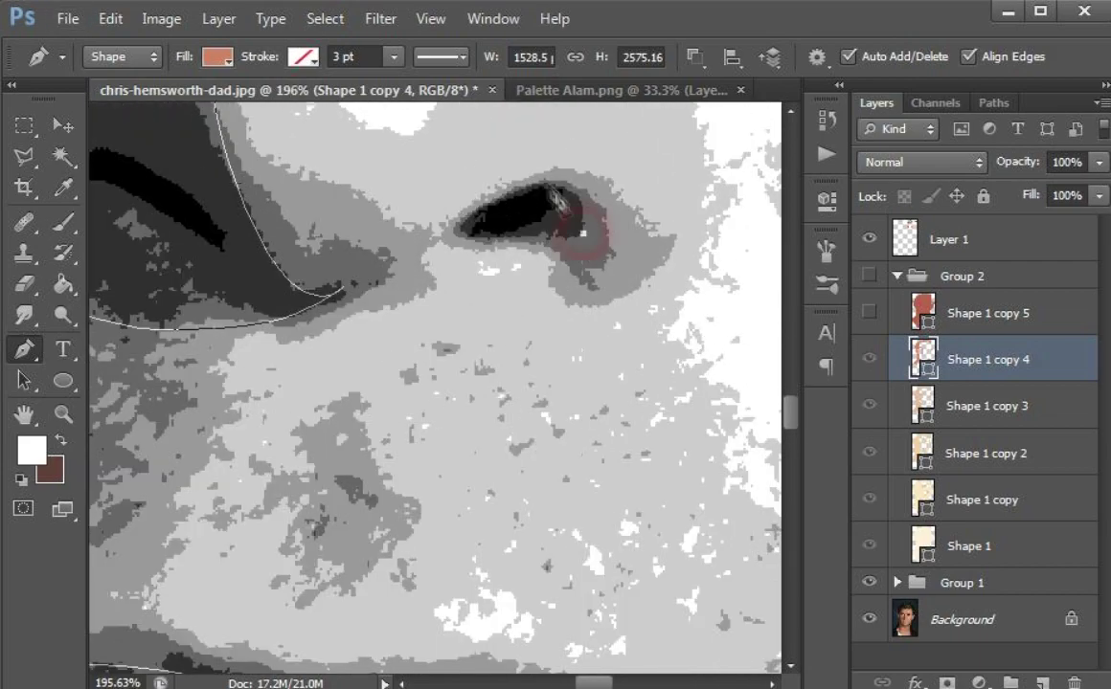
{"action": "scroll", "coordinate": [593, 251], "scroll_direction": "down", "scroll_amount": 5}
{"action": "left_click", "coordinate": [866, 277]}
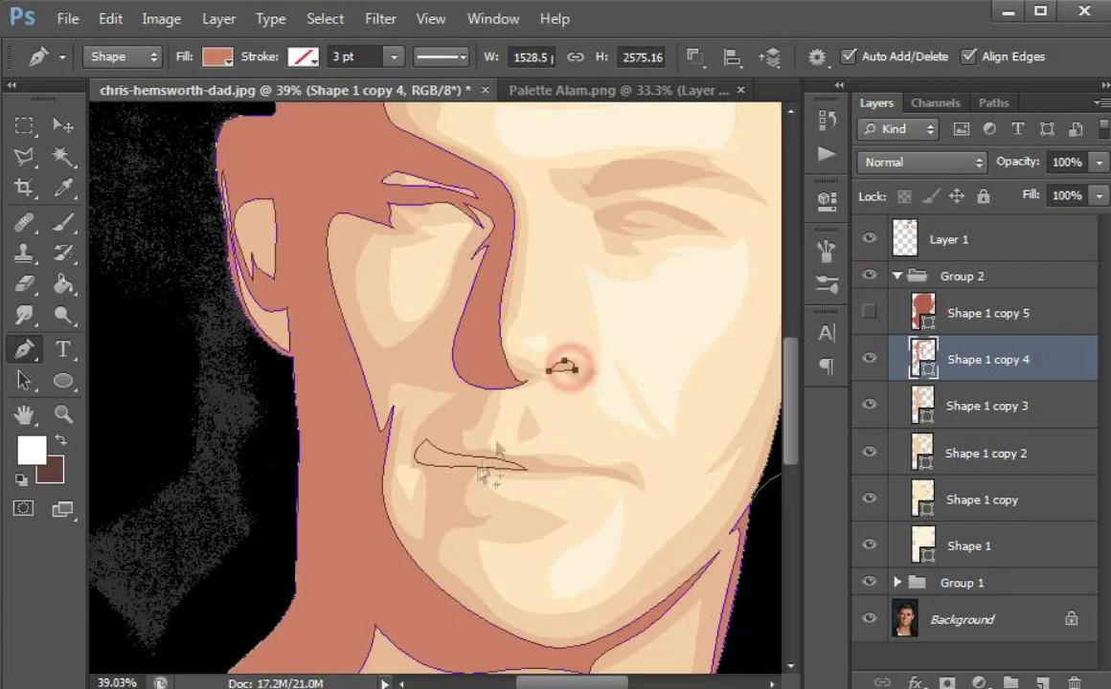
{"action": "scroll", "coordinate": [431, 386], "scroll_direction": "down", "scroll_amount": 4, "text": "alt"}
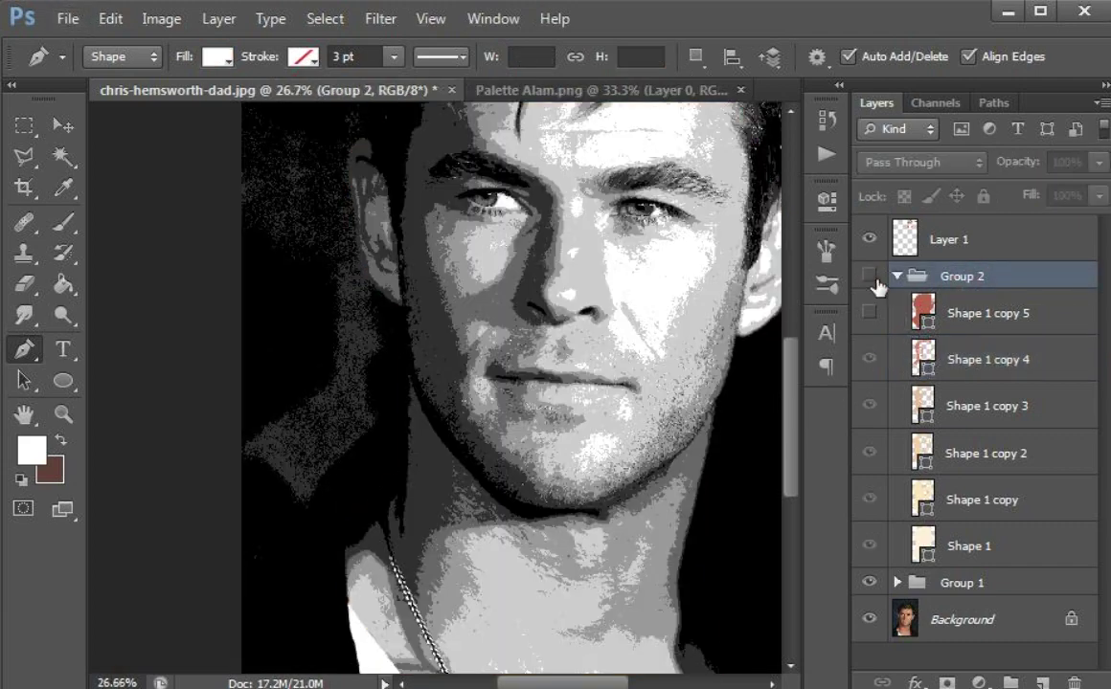
- Make Shape 1 copy 5 visible, hide Group 2, and set the path operation to Subtract Front Shape
{"action": "left_click", "coordinate": [868, 276]}
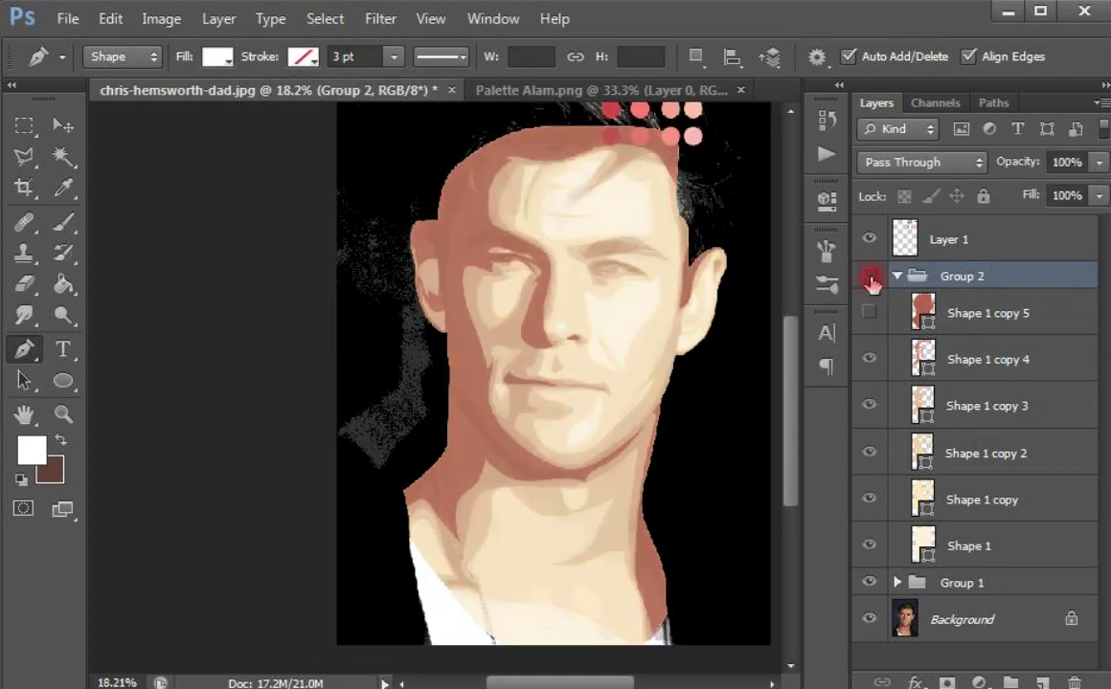
{"action": "left_click", "coordinate": [944, 312]}
{"action": "left_click", "coordinate": [869, 278]}
{"action": "left_click", "coordinate": [869, 311]}
{"action": "left_click", "coordinate": [867, 278]}
{"action": "left_click", "coordinate": [696, 58]}
{"action": "left_click", "coordinate": [754, 132]}
- Trace the subtraction from Shape 1 copy 5 up the shadowed neck edge and along the dark jaw underside
{"action": "left_click", "coordinate": [387, 563]}
{"action": "scroll", "coordinate": [411, 507], "scroll_direction": "up", "scroll_amount": 9, "text": "alt"}
{"action": "left_click_drag", "start_coordinate": [432, 477], "coordinate": [536, 427]}
{"action": "left_click", "coordinate": [508, 221]}
{"action": "left_click", "coordinate": [488, 283]}
{"action": "left_click", "coordinate": [651, 422]}
{"action": "left_click", "coordinate": [640, 402]}
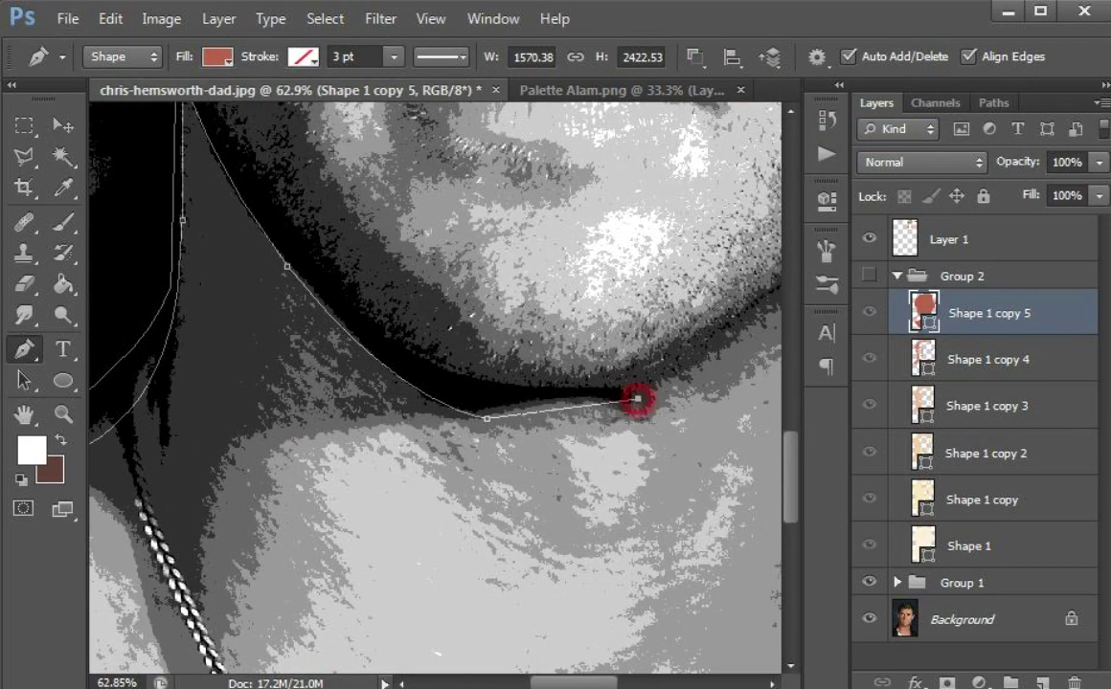
- Continue the Shape 1 copy 5 subtraction up the shadowed face edge, across the hairline and over the lit ear
{"action": "scroll", "coordinate": [479, 355], "scroll_direction": "up", "scroll_amount": 6}
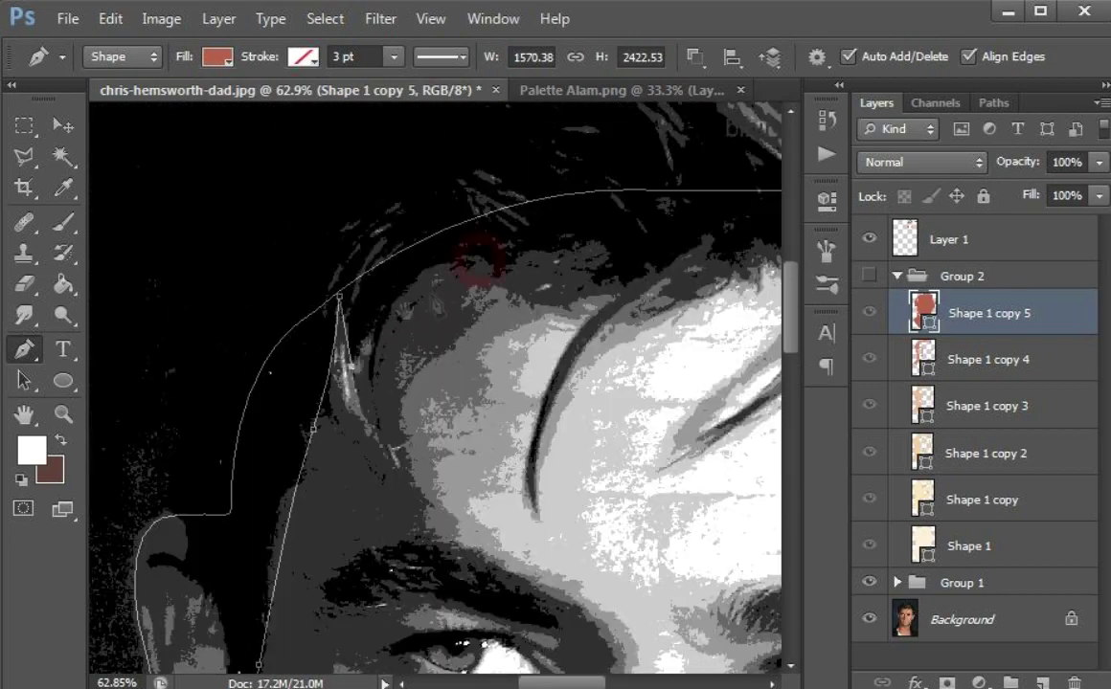
{"action": "left_click_drag", "start_coordinate": [496, 261], "coordinate": [622, 254]}
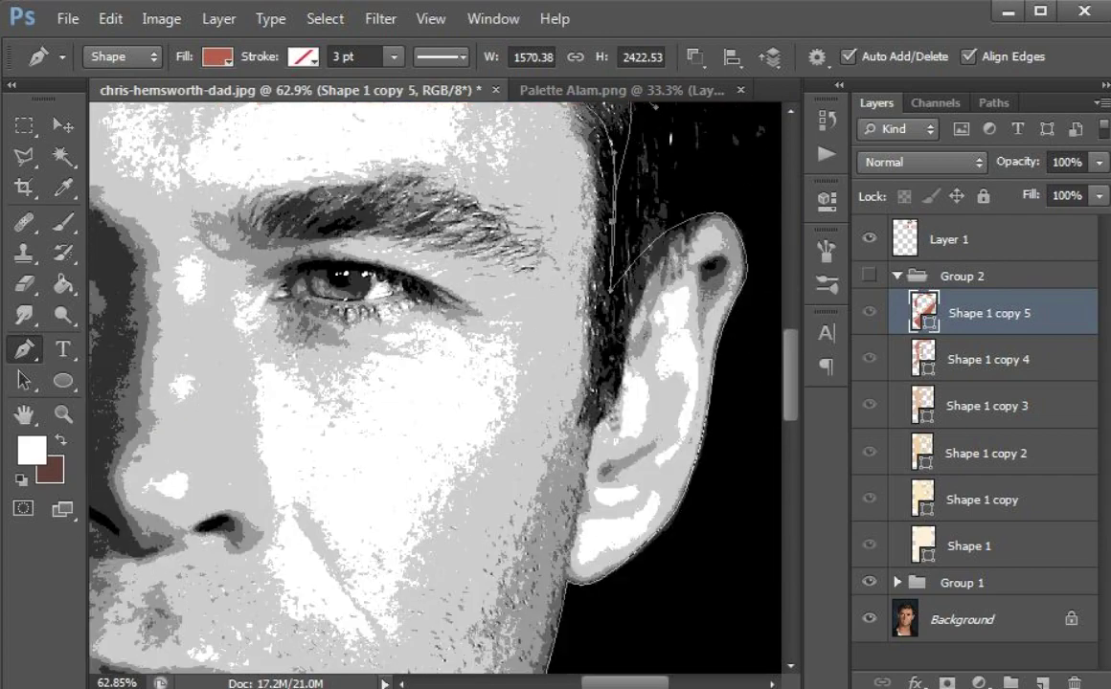
{"action": "left_click_drag", "start_coordinate": [763, 275], "coordinate": [769, 321]}
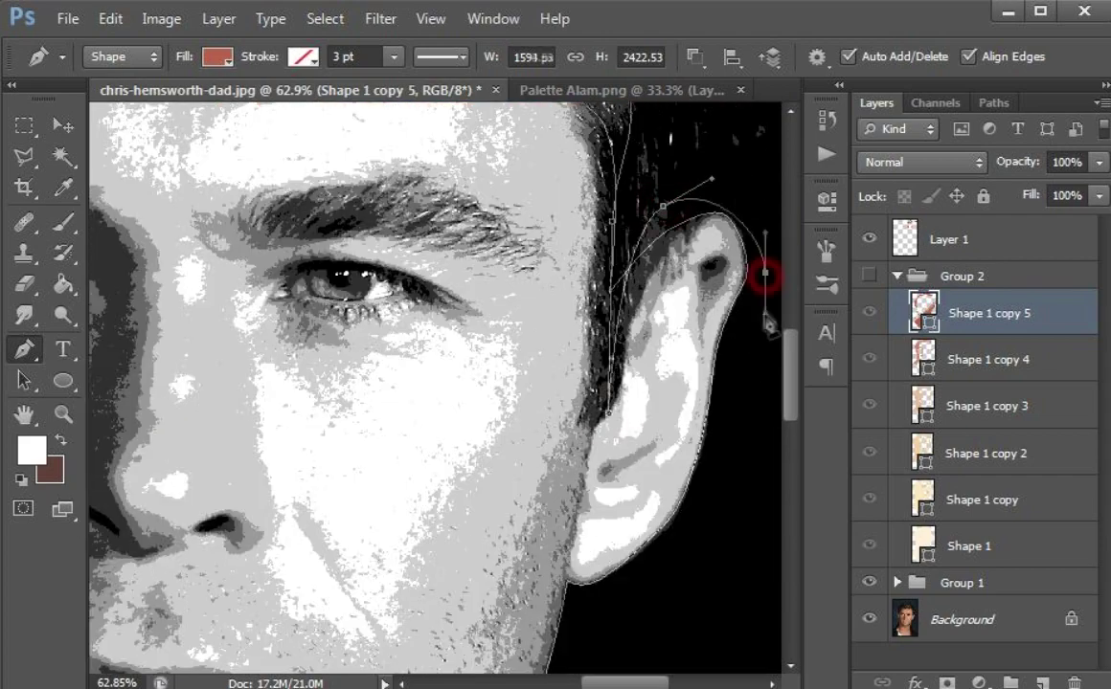
- Close the subtraction outside the lit neck and below the shoulders, and trace the shadow-side ear for subtraction
{"action": "scroll", "coordinate": [670, 335], "scroll_direction": "down", "scroll_amount": 8}
{"action": "left_click_drag", "start_coordinate": [588, 237], "coordinate": [534, 330]}
{"action": "left_click_drag", "start_coordinate": [493, 457], "coordinate": [494, 498]}
{"action": "left_click", "coordinate": [498, 561]}
{"action": "scroll", "coordinate": [507, 565], "scroll_direction": "down", "scroll_amount": 3}
{"action": "left_click_drag", "start_coordinate": [544, 391], "coordinate": [547, 421]}
{"action": "left_click_drag", "start_coordinate": [432, 535], "coordinate": [370, 535]}
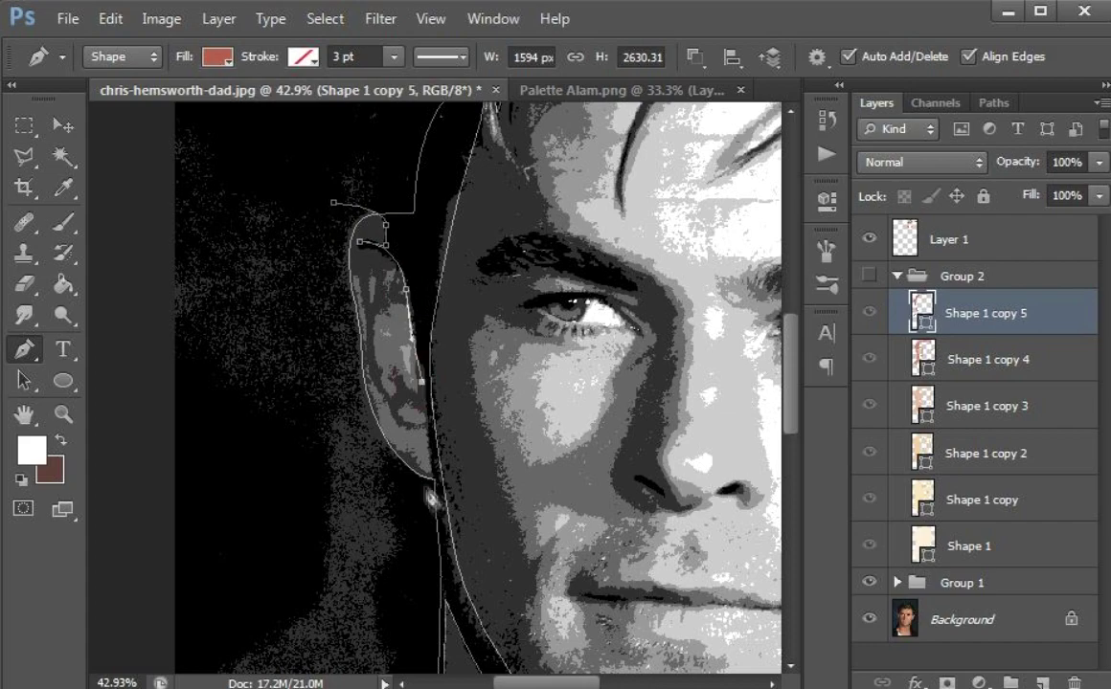
- Switch to Combine Shapes and add the shadowed eyebrow and upper lash line to Shape 1 copy 5
{"action": "left_click", "coordinate": [695, 56]}
{"action": "left_click", "coordinate": [712, 106]}
{"action": "scroll", "coordinate": [469, 239], "scroll_direction": "up", "scroll_amount": 5}
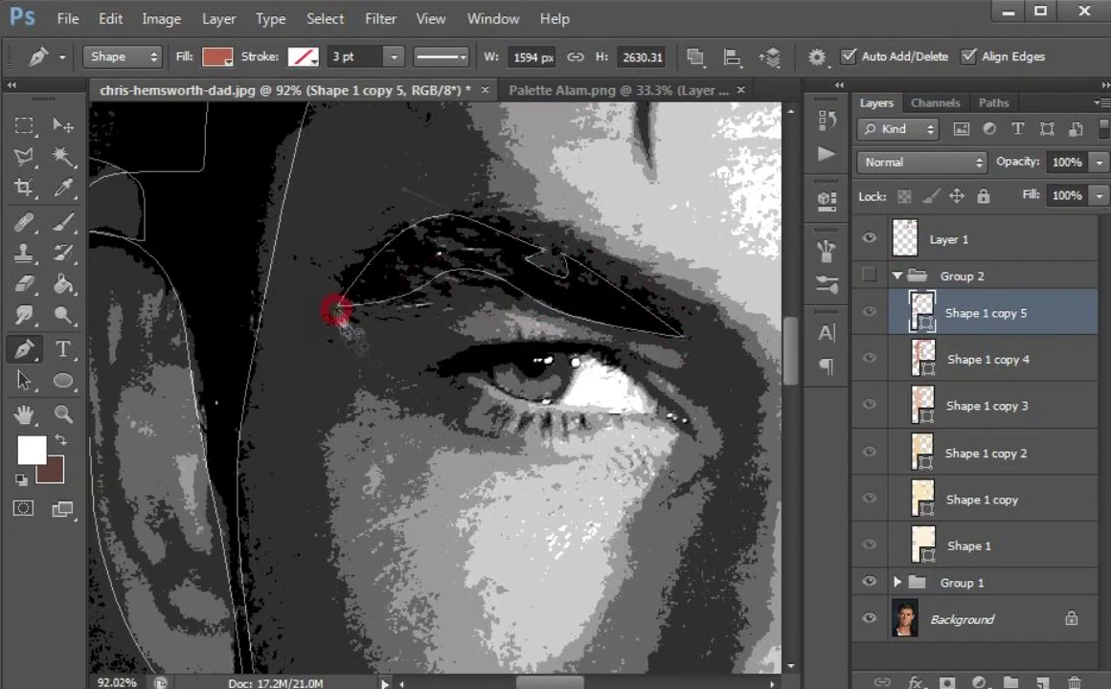
{"action": "scroll", "coordinate": [336, 303], "scroll_direction": "up", "scroll_amount": 3}
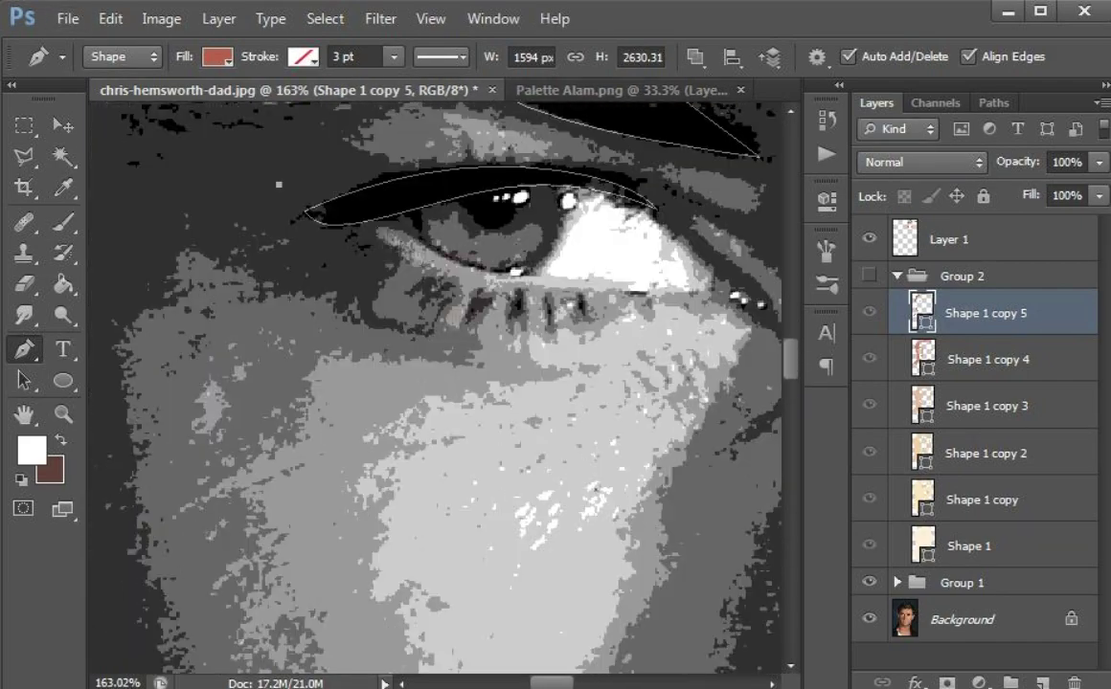
- Add the lit eye's dark upper lash line to Shape 1 copy 5 as a combined shape
{"action": "left_click_drag", "start_coordinate": [547, 399], "coordinate": [418, 145]}
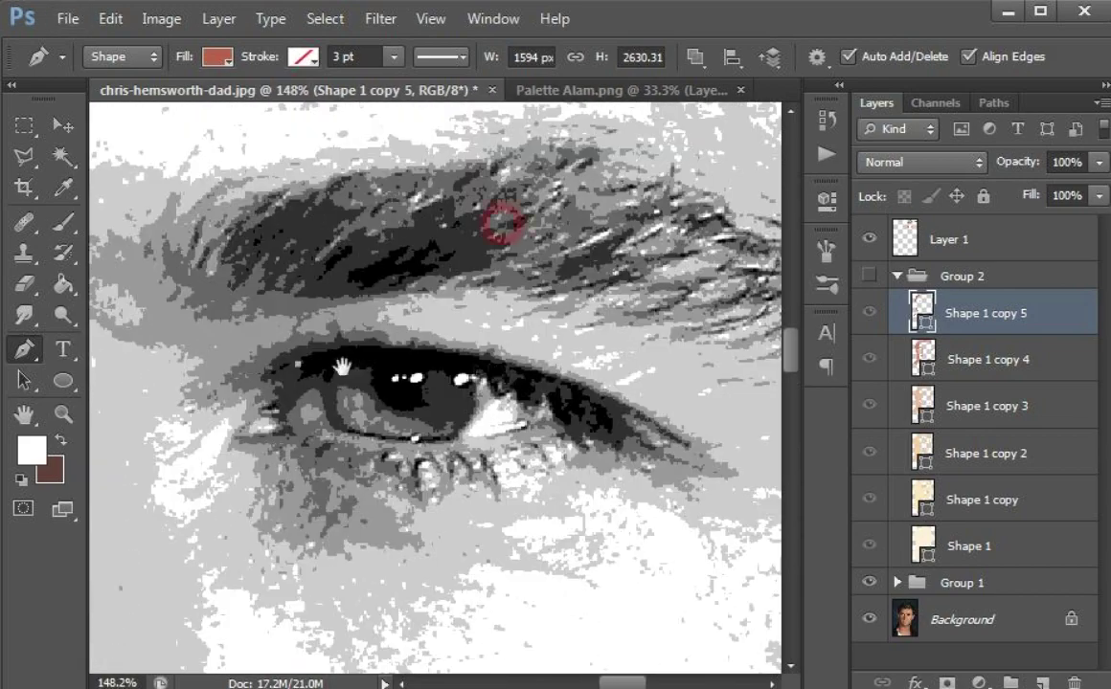
{"action": "left_click", "coordinate": [299, 364]}
{"action": "left_click_drag", "start_coordinate": [545, 371], "coordinate": [640, 420]}
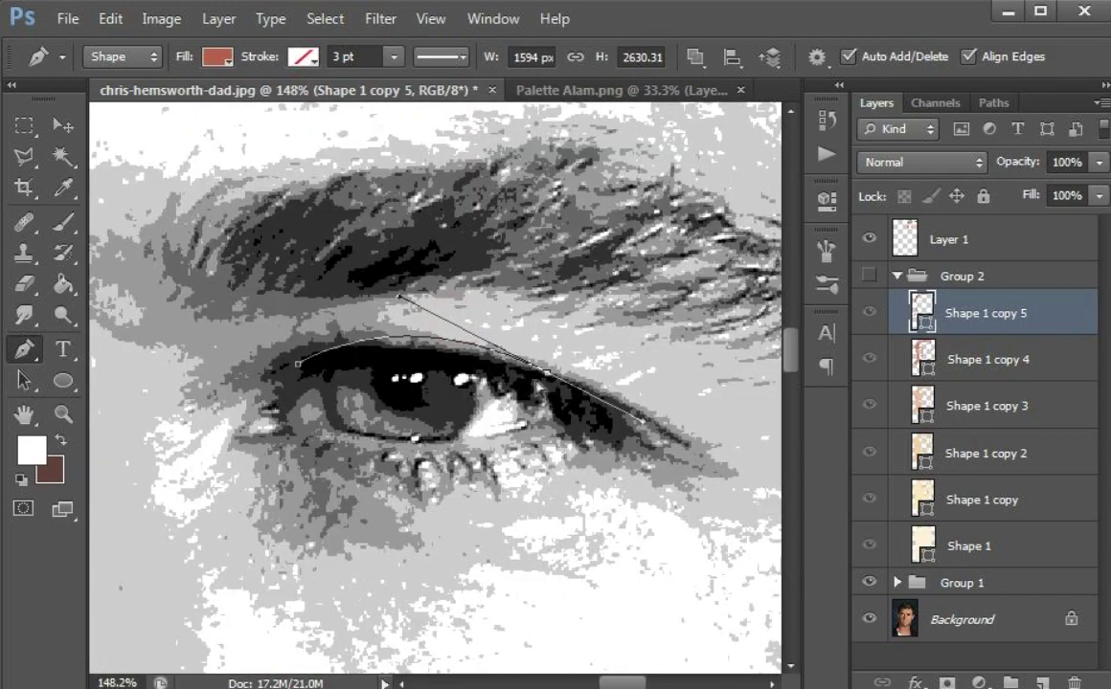
{"action": "left_click_drag", "start_coordinate": [547, 372], "coordinate": [559, 383]}
{"action": "left_click", "coordinate": [559, 383], "text": "alt"}
{"action": "left_click", "coordinate": [609, 431]}
{"action": "left_click_drag", "start_coordinate": [505, 410], "coordinate": [480, 375]}
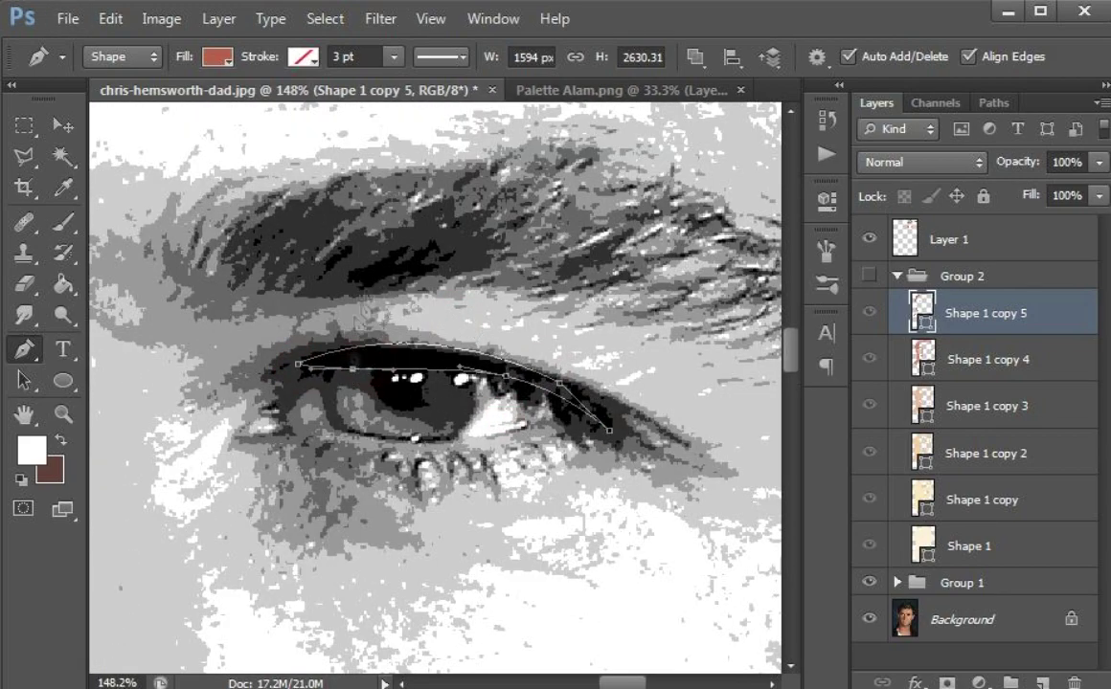
- Show Group 2 over the whole portrait and select the group
{"action": "scroll", "coordinate": [388, 295], "scroll_direction": "down", "scroll_amount": 20}
{"action": "left_click", "coordinate": [869, 277]}
{"action": "left_click", "coordinate": [961, 276]}
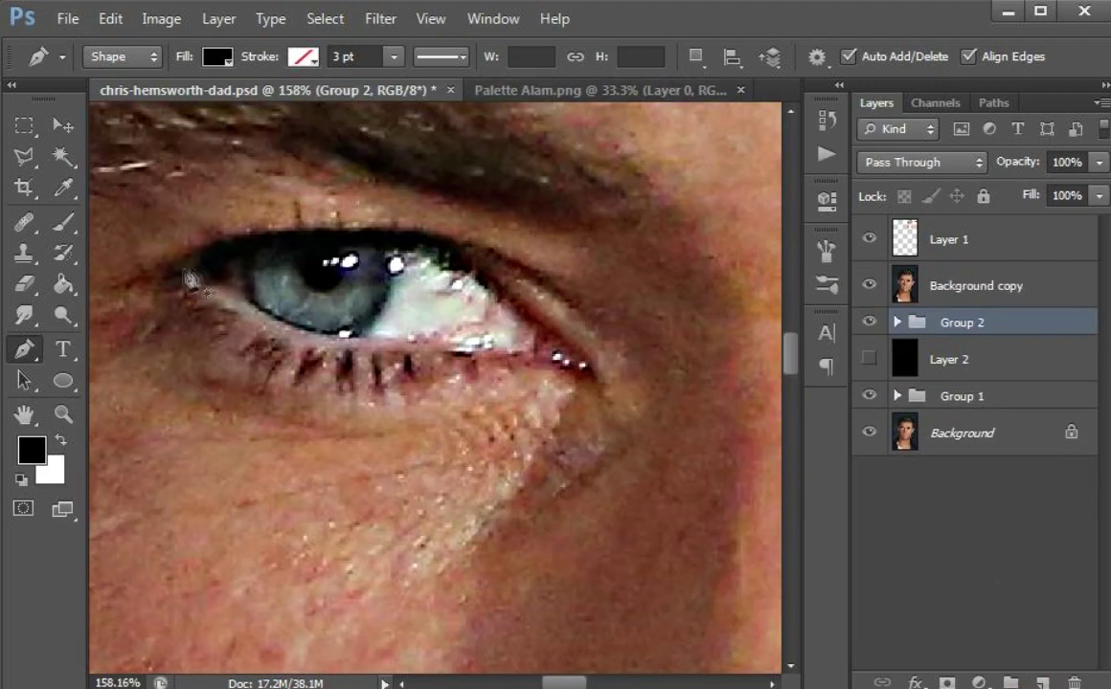
- Start a new black Pen shape above Group 2, tracing the shadow-side eye's upper lid line about 235 px wide
{"action": "left_click", "coordinate": [142, 281]}
{"action": "left_click_drag", "start_coordinate": [143, 281], "coordinate": [186, 270]}
{"action": "left_click", "coordinate": [627, 283]}
{"action": "left_click_drag", "start_coordinate": [359, 275], "coordinate": [348, 218]}
{"action": "left_click_drag", "start_coordinate": [512, 223], "coordinate": [523, 198]}
{"action": "scroll", "coordinate": [574, 290], "scroll_direction": "up", "scroll_amount": 3}
{"action": "left_click_drag", "start_coordinate": [649, 280], "coordinate": [644, 298]}
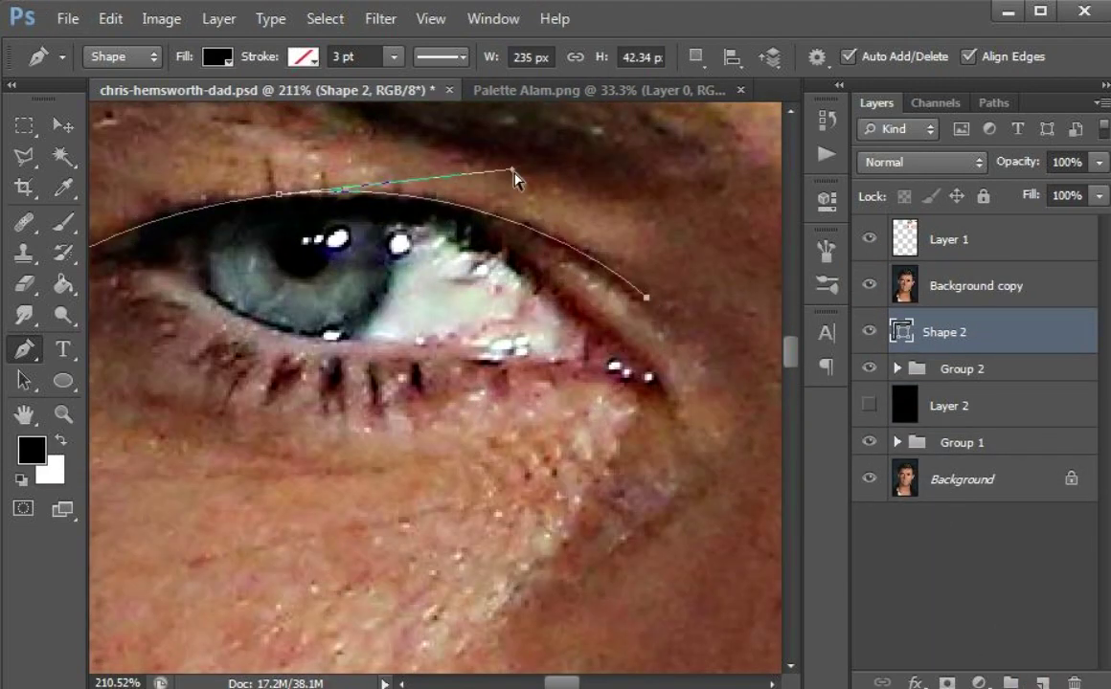
{"action": "left_click_drag", "start_coordinate": [513, 171], "coordinate": [484, 159]}
- Extend the eye outline around the eyelid crease and the pointed inner corner, and trace the tapering lower lid line
{"action": "scroll", "coordinate": [518, 249], "scroll_direction": "up", "scroll_amount": 4}
{"action": "left_click", "coordinate": [701, 318]}
{"action": "left_click", "coordinate": [420, 202]}
{"action": "left_click_drag", "start_coordinate": [563, 263], "coordinate": [555, 243]}
{"action": "left_click", "coordinate": [735, 487]}
{"action": "left_click_drag", "start_coordinate": [645, 406], "coordinate": [644, 356]}
{"action": "left_click", "coordinate": [735, 488]}
{"action": "left_click_drag", "start_coordinate": [542, 428], "coordinate": [395, 436]}
{"action": "left_click", "coordinate": [307, 408]}
{"action": "left_click", "coordinate": [614, 407]}
{"action": "left_click_drag", "start_coordinate": [307, 408], "coordinate": [302, 385]}
{"action": "left_click_drag", "start_coordinate": [477, 398], "coordinate": [470, 410]}
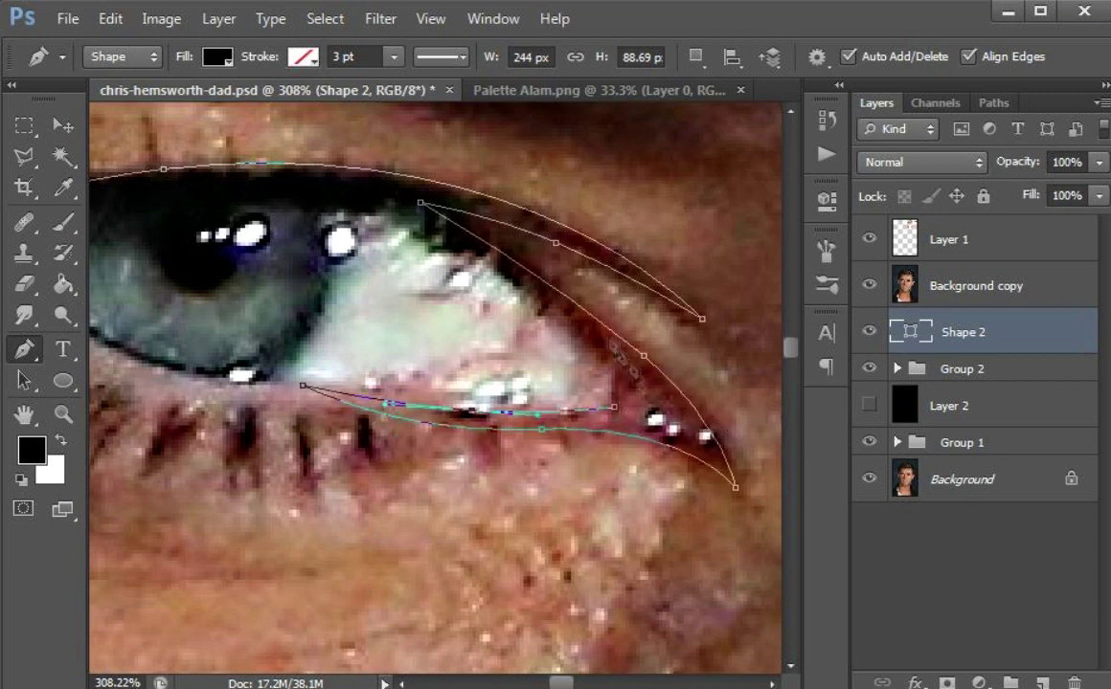
- Trace the inner edge of the shadow-side eye's upper lash line and close the outline around the outer corner
{"action": "left_click", "coordinate": [223, 194]}
{"action": "left_click_drag", "start_coordinate": [412, 264], "coordinate": [413, 231]}
{"action": "left_click_drag", "start_coordinate": [335, 307], "coordinate": [635, 308]}
{"action": "left_click", "coordinate": [255, 270]}
{"action": "left_click_drag", "start_coordinate": [371, 238], "coordinate": [369, 216]}
{"action": "left_click", "coordinate": [287, 248]}
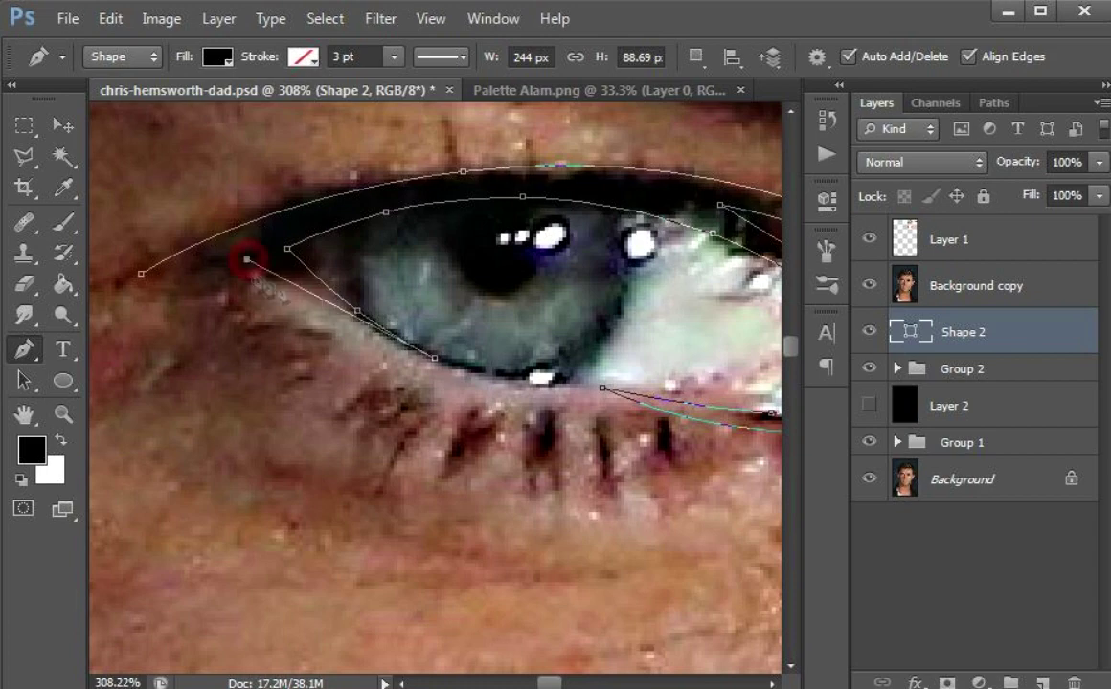
{"action": "scroll", "coordinate": [219, 281], "scroll_direction": "down", "scroll_amount": 5}
{"action": "scroll", "coordinate": [219, 281], "scroll_direction": "up", "scroll_amount": 1}
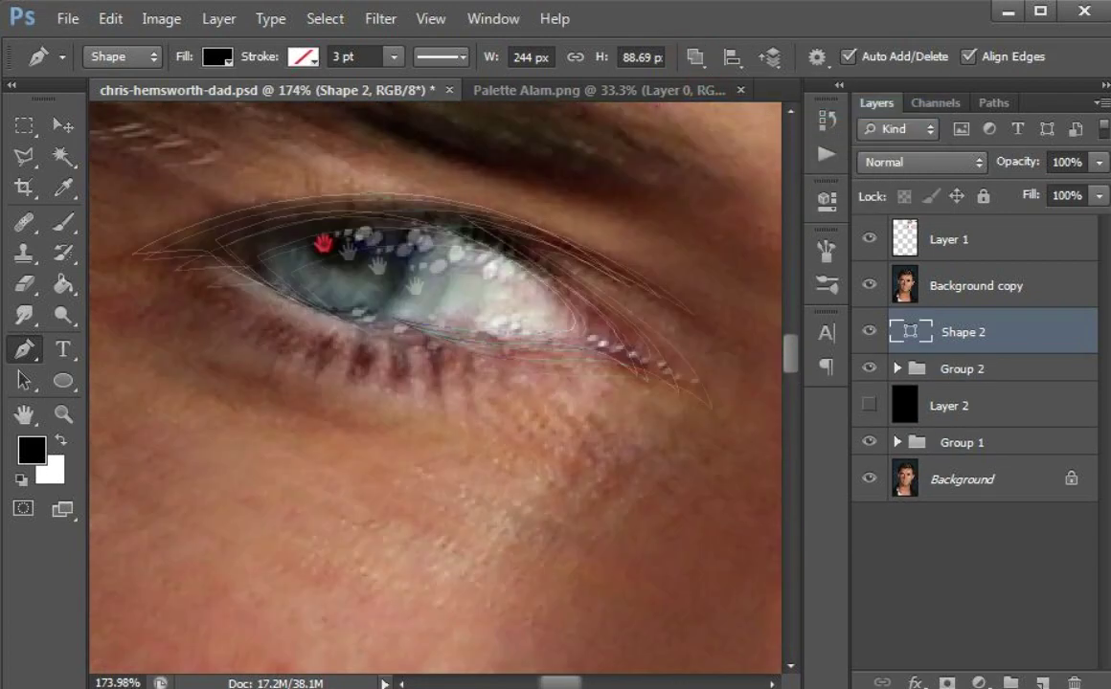
- Add thin pointed lower lashes beneath the shadow-side eye to Shape 2 as combined shapes
{"action": "scroll", "coordinate": [324, 244], "scroll_direction": "up", "scroll_amount": 4}
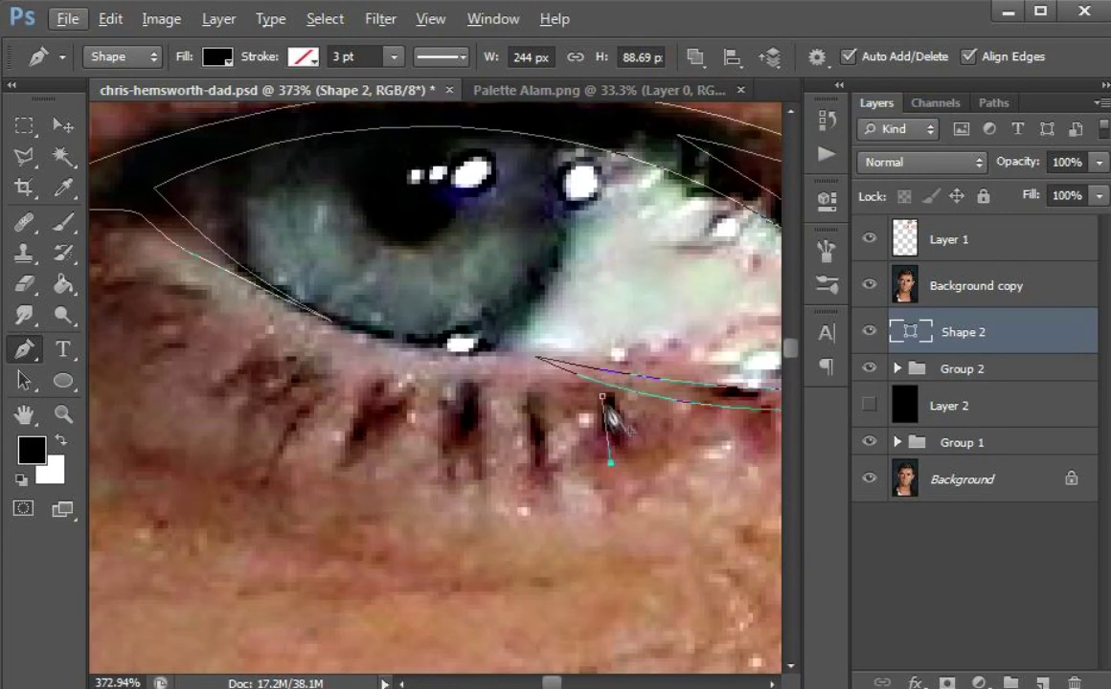
{"action": "left_click", "coordinate": [536, 476]}
{"action": "left_click_drag", "start_coordinate": [531, 391], "coordinate": [511, 389]}
{"action": "left_click", "coordinate": [468, 383]}
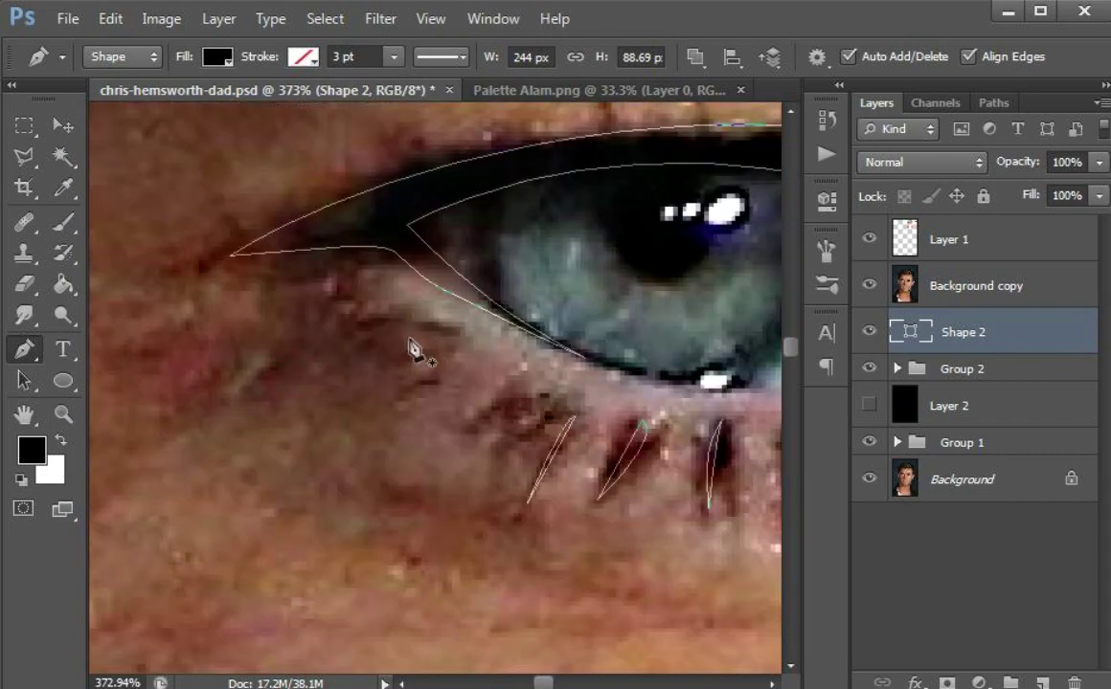
- Hide Background copy to recolour Shape 2 dark brown, and show the photo copy again
{"action": "scroll", "coordinate": [435, 383], "scroll_direction": "down", "scroll_amount": 5}
{"action": "left_click", "coordinate": [868, 285]}
{"action": "scroll", "coordinate": [436, 383], "scroll_direction": "down", "scroll_amount": 5}
{"action": "double_click", "coordinate": [910, 332]}
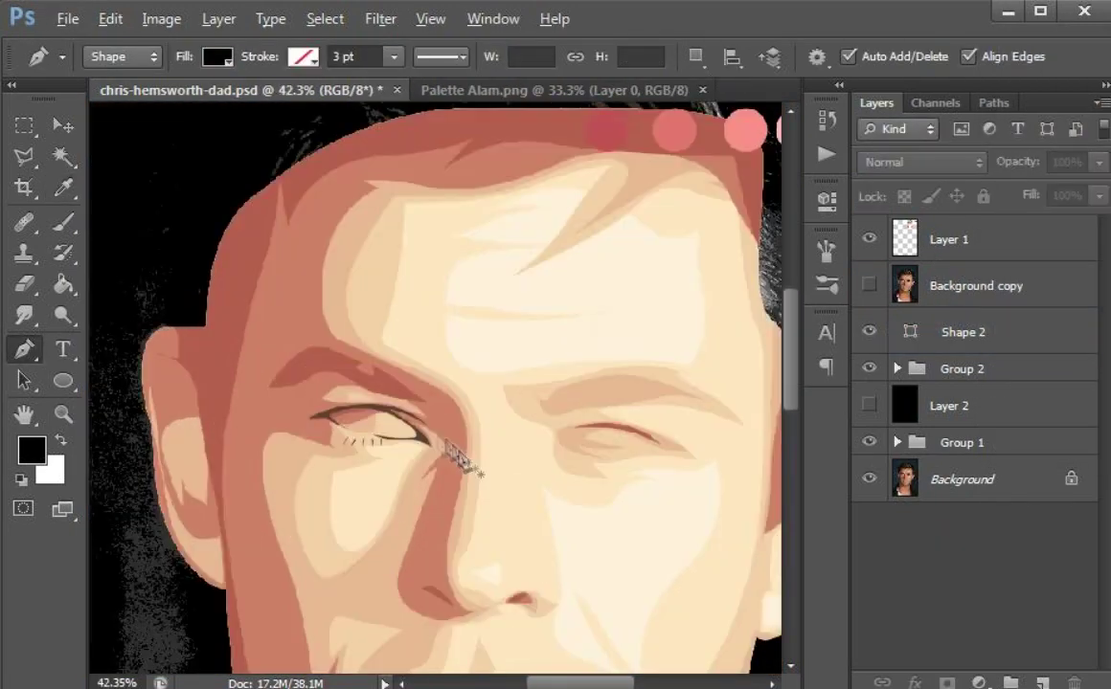
{"action": "left_click", "coordinate": [868, 285]}
- Add the lit eye to Shape 2, tracing the upper lid line from the inner corner to the tapered outer corner
{"action": "scroll", "coordinate": [324, 316], "scroll_direction": "up", "scroll_amount": 4}
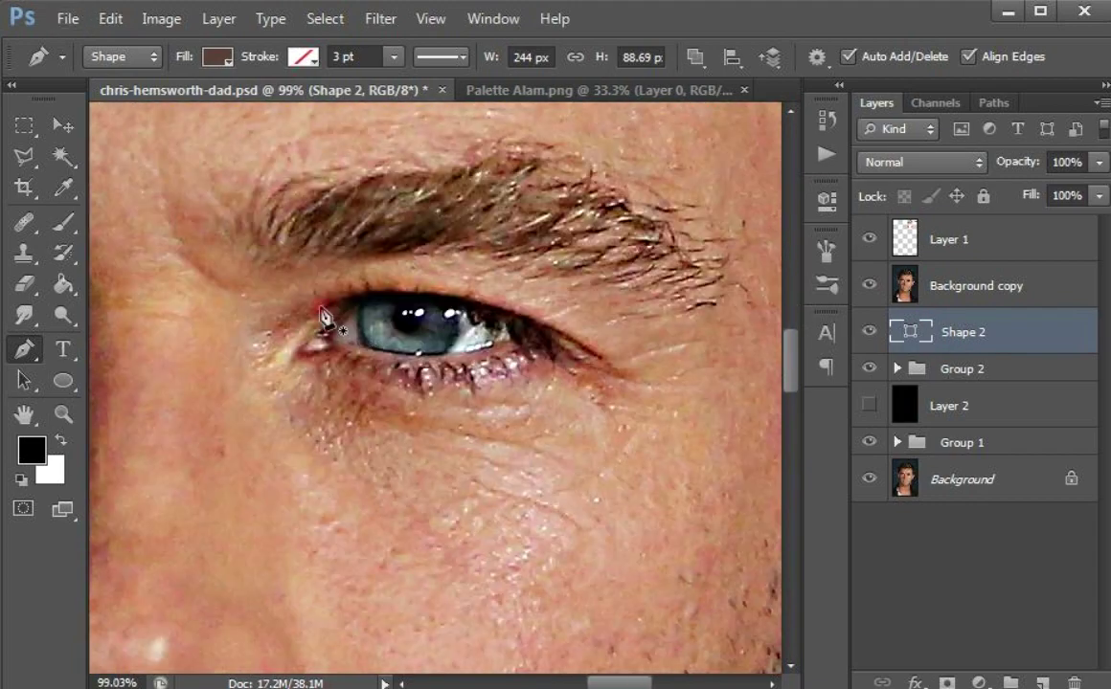
{"action": "left_click", "coordinate": [321, 307]}
{"action": "scroll", "coordinate": [488, 319], "scroll_direction": "up", "scroll_amount": 5}
{"action": "left_click", "coordinate": [682, 372]}
{"action": "left_click", "coordinate": [433, 331]}
{"action": "left_click_drag", "start_coordinate": [433, 331], "coordinate": [409, 267]}
{"action": "left_click_drag", "start_coordinate": [339, 256], "coordinate": [323, 261]}
{"action": "scroll", "coordinate": [596, 364], "scroll_direction": "up", "scroll_amount": 4}
{"action": "left_click_drag", "start_coordinate": [633, 360], "coordinate": [569, 346]}
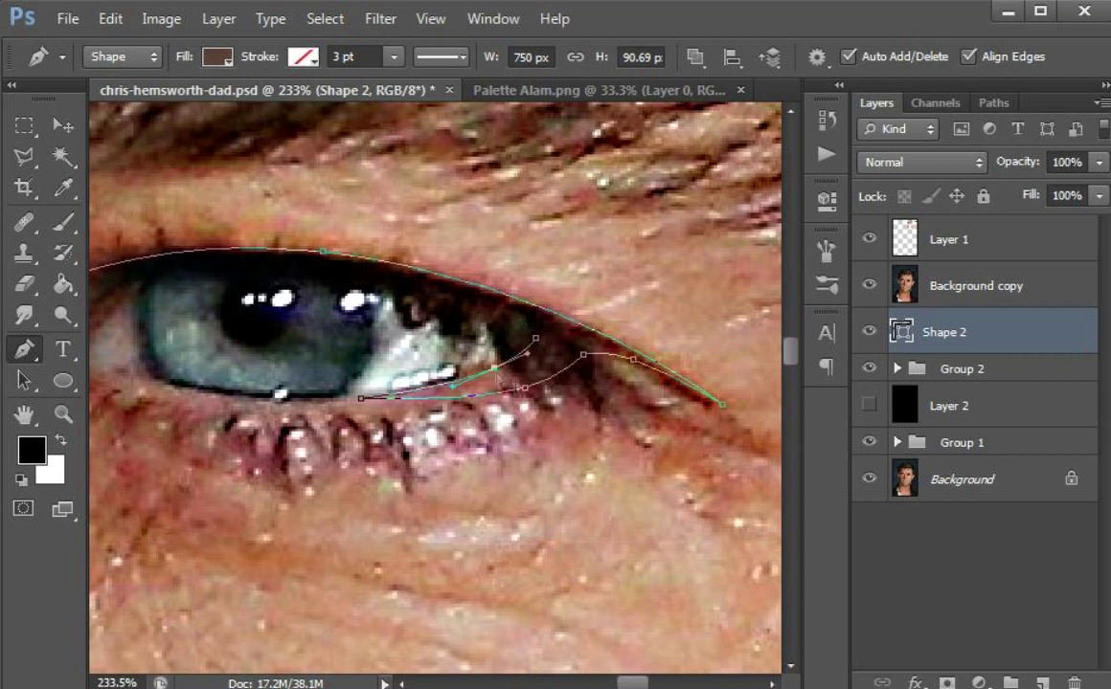
- Trace the inside edge of the lit eye's lash line, round the tear duct, and close along the lower lid
{"action": "left_click_drag", "start_coordinate": [233, 362], "coordinate": [412, 352]}
{"action": "left_click", "coordinate": [316, 277]}
{"action": "left_click", "coordinate": [496, 301]}
{"action": "left_click_drag", "start_coordinate": [496, 301], "coordinate": [494, 265]}
{"action": "left_click_drag", "start_coordinate": [600, 279], "coordinate": [658, 283]}
{"action": "left_click_drag", "start_coordinate": [317, 276], "coordinate": [327, 268]}
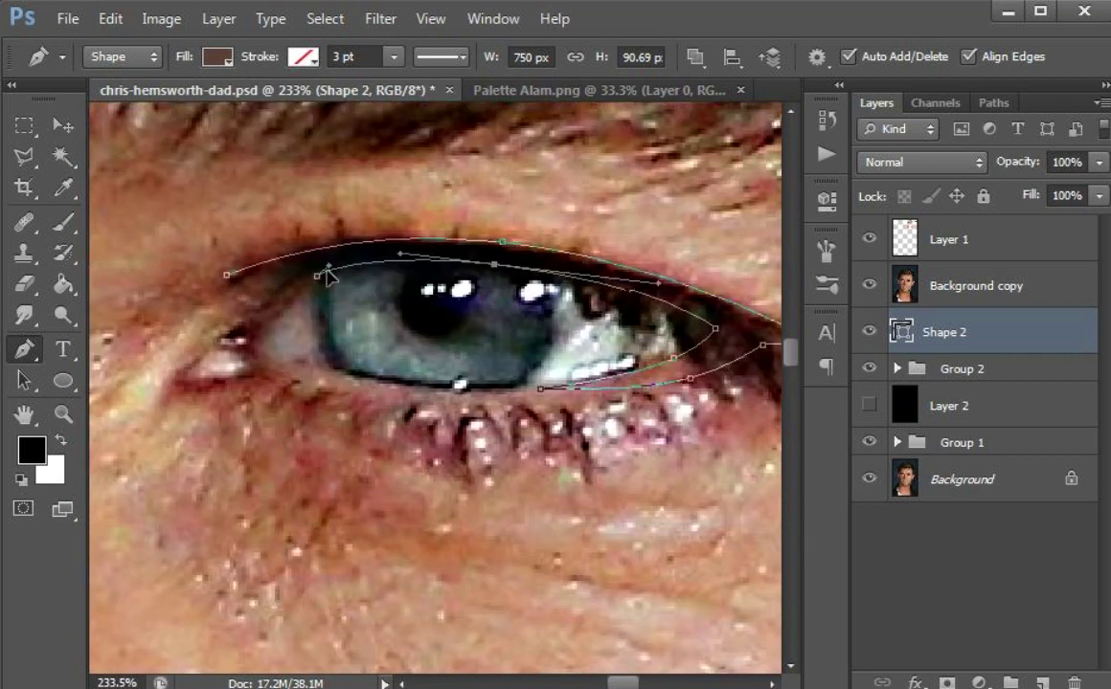
{"action": "left_click_drag", "start_coordinate": [387, 388], "coordinate": [446, 403]}
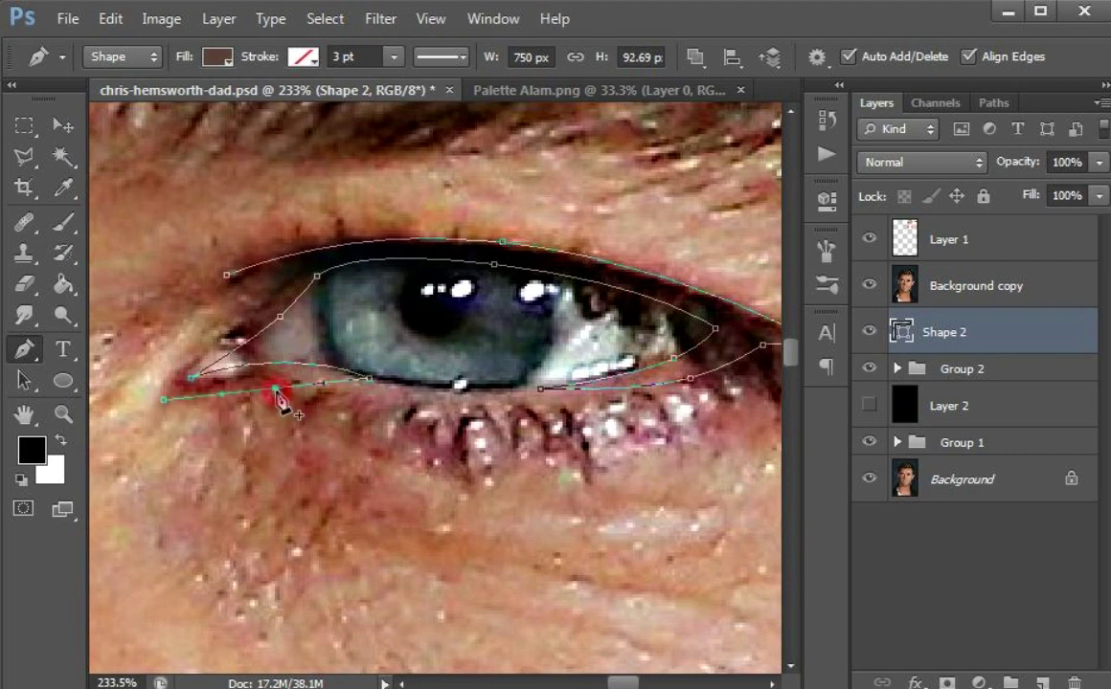
{"action": "scroll", "coordinate": [167, 291], "scroll_direction": "down", "scroll_amount": 3}
- Add thin curved lower lashes beneath the lit eye to Shape 2
{"action": "scroll", "coordinate": [356, 414], "scroll_direction": "up", "scroll_amount": 4}
{"action": "left_click", "coordinate": [359, 353]}
{"action": "left_click_drag", "start_coordinate": [327, 418], "coordinate": [334, 438]}
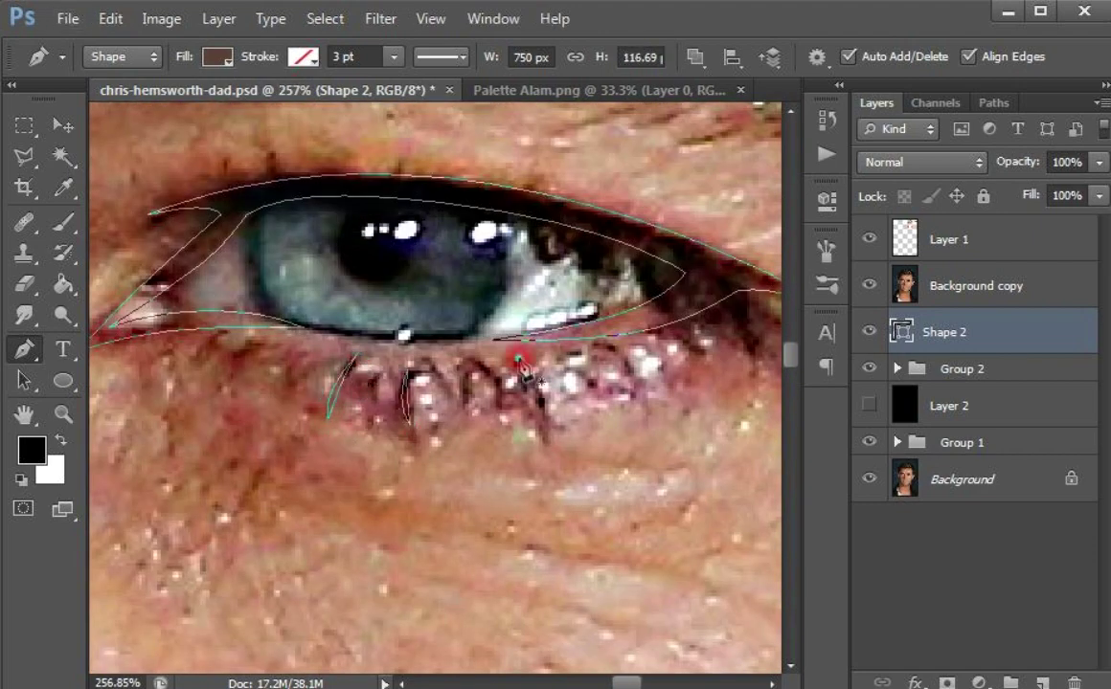
- Hide Background copy and examine the traced brown eye shapes over the skin tones, with Shape 2 selected
{"action": "scroll", "coordinate": [477, 362], "scroll_direction": "down", "scroll_amount": 16}
{"action": "left_click", "coordinate": [870, 286]}
{"action": "left_click", "coordinate": [976, 286]}
{"action": "left_click", "coordinate": [870, 286]}
{"action": "left_click", "coordinate": [944, 332]}
{"action": "scroll", "coordinate": [316, 273], "scroll_direction": "up", "scroll_amount": 10}
{"action": "scroll", "coordinate": [433, 353], "scroll_direction": "up", "scroll_amount": 5}
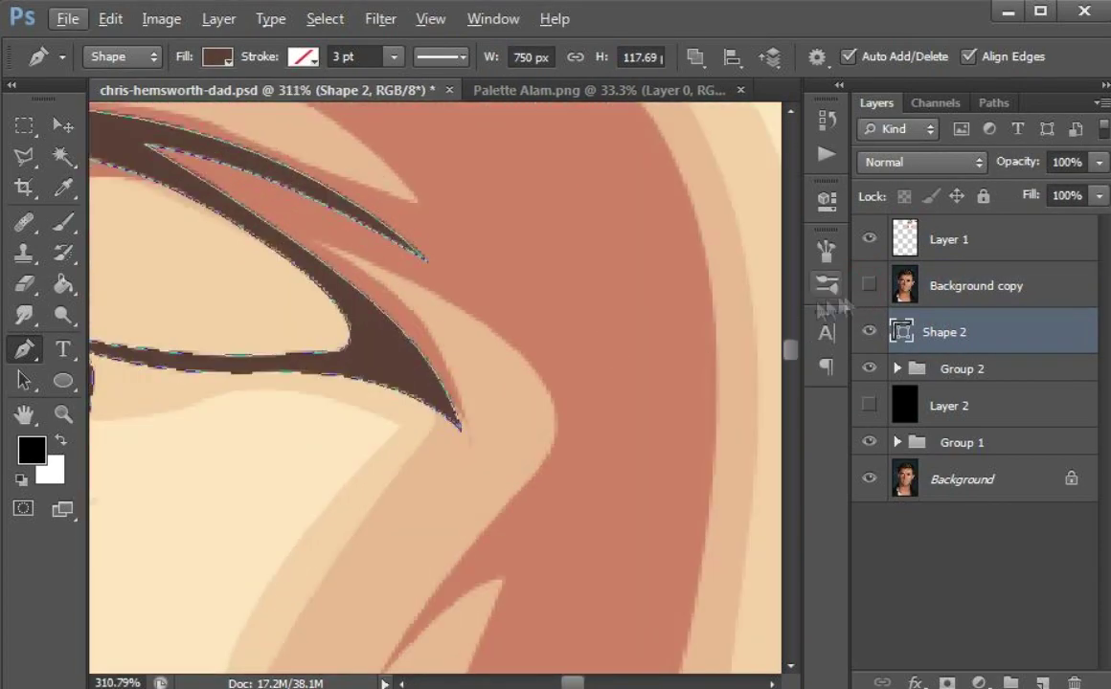
{"action": "scroll", "coordinate": [432, 352], "scroll_direction": "down", "scroll_amount": 8}
- Add a thin crescent along the shadow-side wing of the nose to Shape 2
{"action": "scroll", "coordinate": [432, 352], "scroll_direction": "up", "scroll_amount": 4}
{"action": "left_click", "coordinate": [430, 343]}
{"action": "left_click_drag", "start_coordinate": [479, 473], "coordinate": [595, 527]}
{"action": "left_click", "coordinate": [479, 473], "text": "alt"}
{"action": "left_click_drag", "start_coordinate": [429, 343], "coordinate": [448, 247]}
- Trace both nostrils joined by the line under the nose tip, and add the lit-side nose wing's curved edge
{"action": "scroll", "coordinate": [495, 457], "scroll_direction": "up", "scroll_amount": 4}
{"action": "left_click", "coordinate": [541, 447]}
{"action": "left_click", "coordinate": [433, 394]}
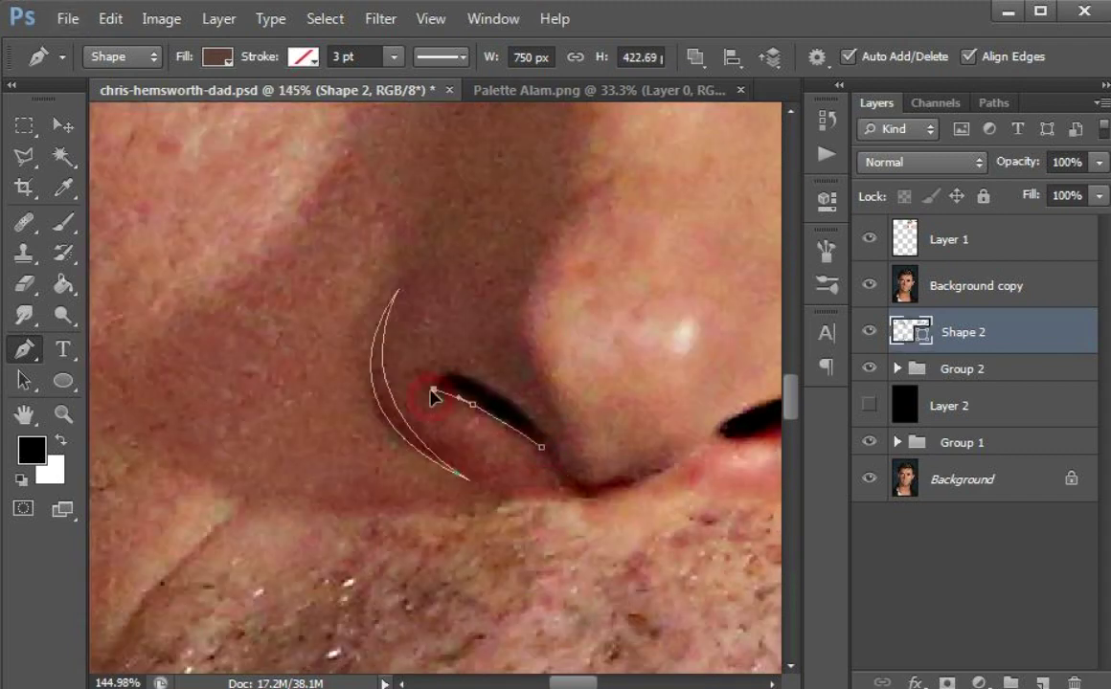
{"action": "left_click_drag", "start_coordinate": [607, 486], "coordinate": [617, 485]}
{"action": "left_click_drag", "start_coordinate": [710, 424], "coordinate": [551, 383]}
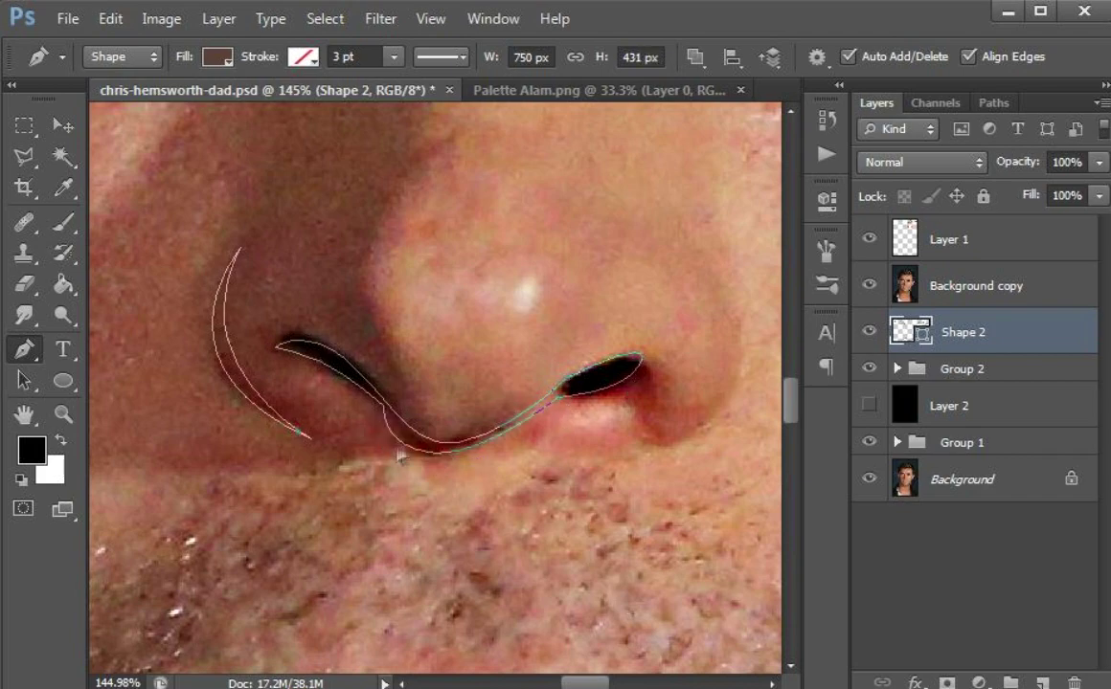
{"action": "scroll", "coordinate": [444, 462], "scroll_direction": "up", "scroll_amount": 1}
{"action": "scroll", "coordinate": [640, 441], "scroll_direction": "down", "scroll_amount": 3}
{"action": "scroll", "coordinate": [685, 436], "scroll_direction": "up", "scroll_amount": 1}
{"action": "left_click_drag", "start_coordinate": [689, 414], "coordinate": [719, 456]}
- Check the nose lines with Background copy hidden, show the photo copy again and reselect Shape 2
{"action": "scroll", "coordinate": [568, 448], "scroll_direction": "down", "scroll_amount": 10}
{"action": "left_click", "coordinate": [869, 286]}
{"action": "left_click", "coordinate": [946, 290]}
{"action": "scroll", "coordinate": [446, 359], "scroll_direction": "up", "scroll_amount": 5}
{"action": "left_click", "coordinate": [869, 285]}
{"action": "left_click", "coordinate": [962, 333]}
{"action": "scroll", "coordinate": [354, 435], "scroll_direction": "up", "scroll_amount": 5}
{"action": "scroll", "coordinate": [337, 419], "scroll_direction": "up", "scroll_amount": 8}
- Trace the upper edge of the dark line between the lips from the shadow-side corner round the lit-side corner
{"action": "left_click", "coordinate": [324, 391]}
{"action": "left_click_drag", "start_coordinate": [417, 397], "coordinate": [449, 408]}
{"action": "left_click_drag", "start_coordinate": [594, 408], "coordinate": [637, 402]}
{"action": "left_click_drag", "start_coordinate": [713, 410], "coordinate": [478, 380]}
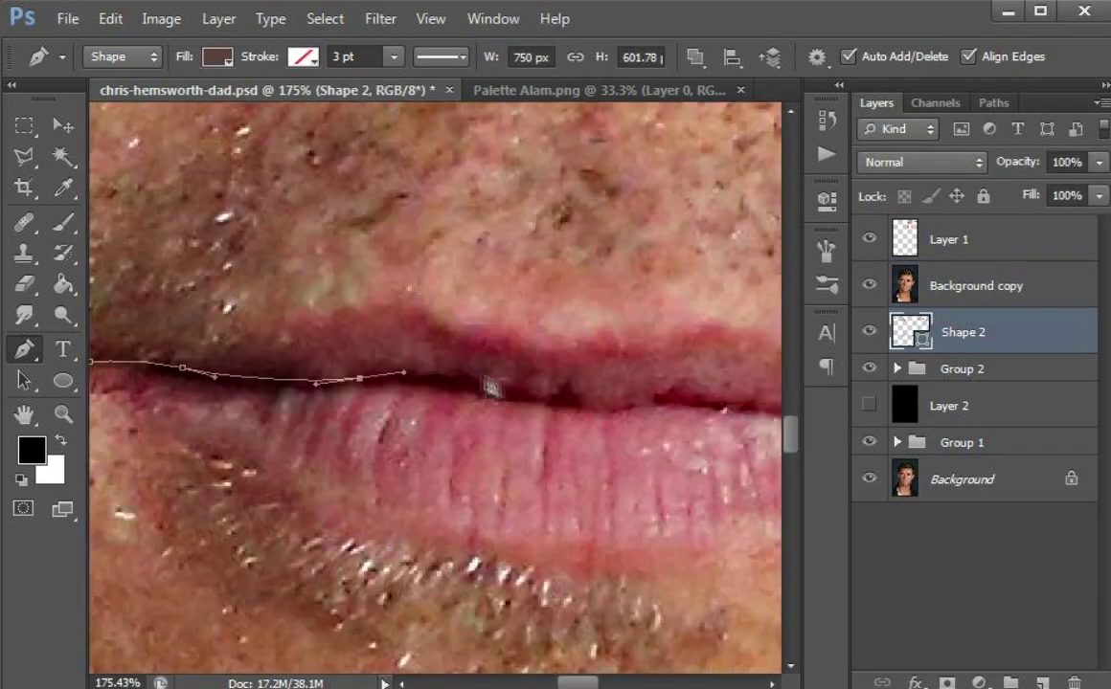
{"action": "left_click_drag", "start_coordinate": [661, 404], "coordinate": [711, 393]}
{"action": "left_click_drag", "start_coordinate": [711, 396], "coordinate": [492, 357]}
{"action": "left_click_drag", "start_coordinate": [625, 377], "coordinate": [510, 362]}
{"action": "left_click_drag", "start_coordinate": [587, 367], "coordinate": [589, 376]}
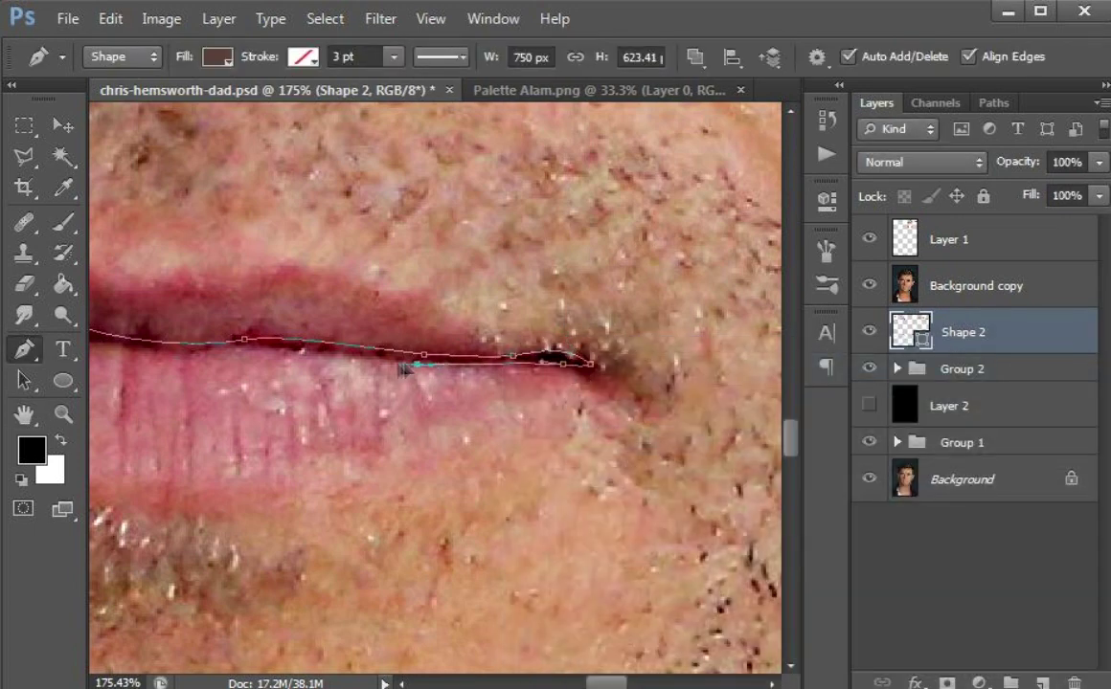
- Trace the lower edge of the line between the lips back to the shadow-side corner and close the outline
{"action": "scroll", "coordinate": [412, 372], "scroll_direction": "left", "scroll_amount": 3}
{"action": "scroll", "coordinate": [419, 346], "scroll_direction": "left", "scroll_amount": 3}
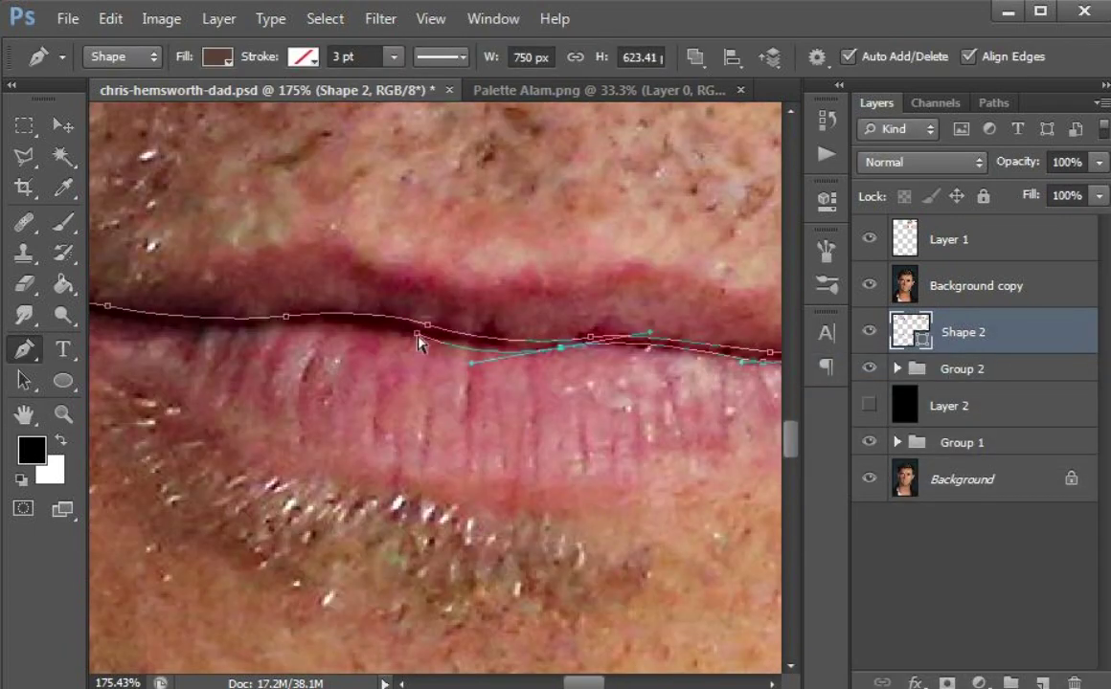
{"action": "scroll", "coordinate": [302, 340], "scroll_direction": "down", "scroll_amount": 10}
{"action": "left_click", "coordinate": [869, 285]}
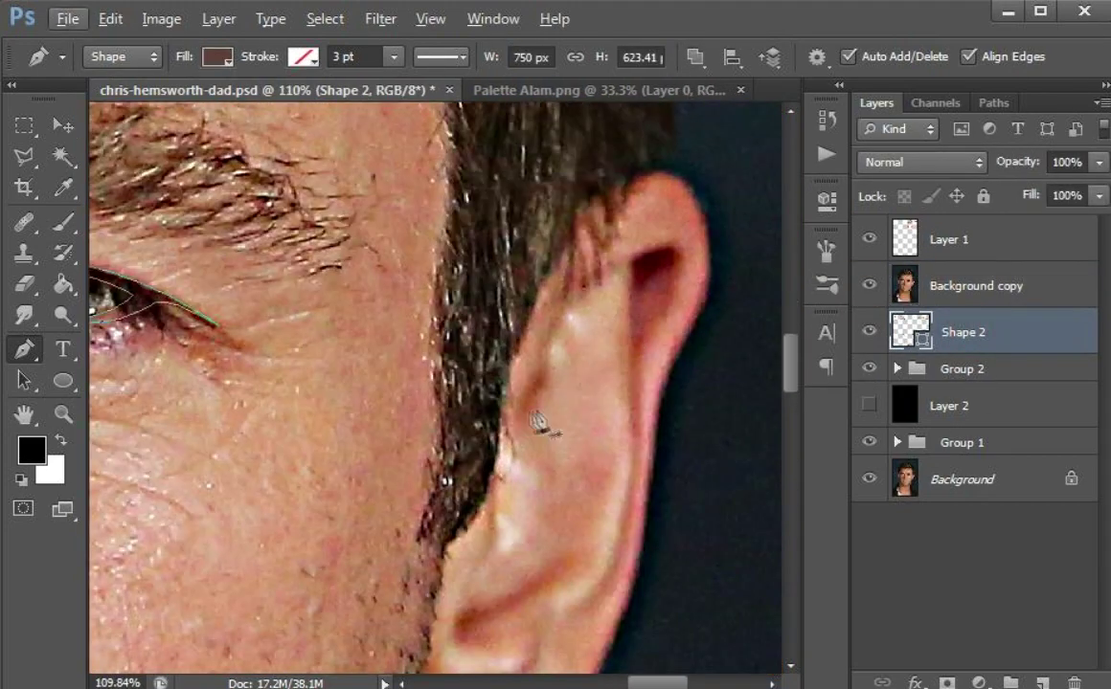
- Add the dark inner rim and fold lines of the lit ear and the shadow-side ear to Shape 2
{"action": "left_click_drag", "start_coordinate": [605, 257], "coordinate": [687, 247]}
{"action": "left_click_drag", "start_coordinate": [567, 620], "coordinate": [637, 295]}
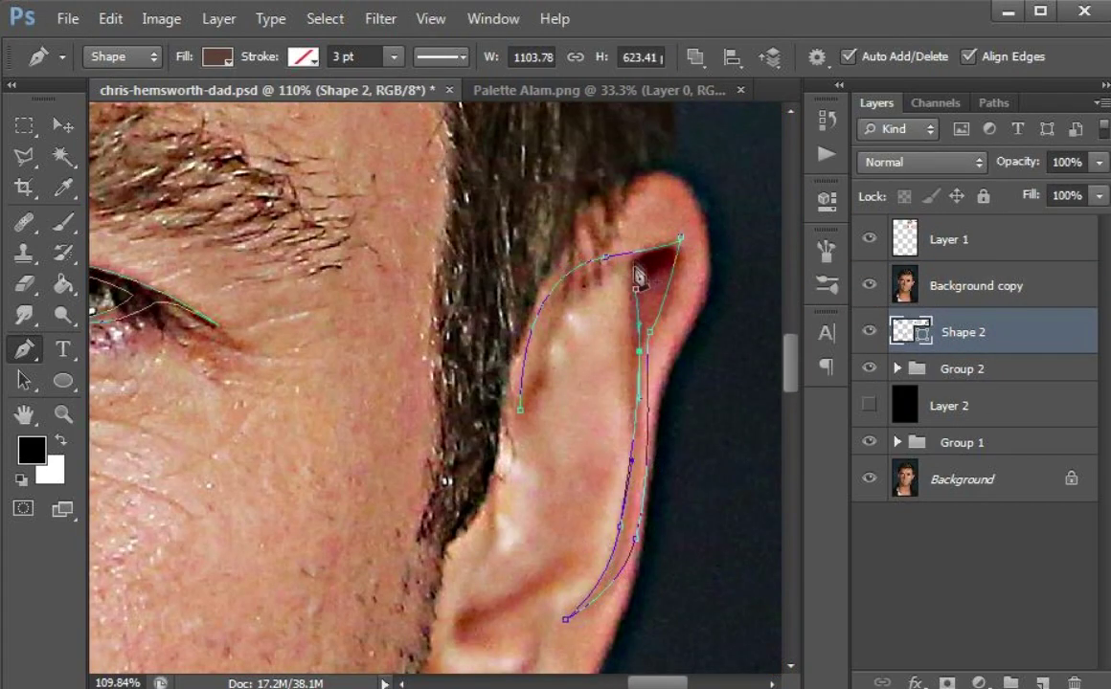
{"action": "left_click_drag", "start_coordinate": [510, 539], "coordinate": [529, 337]}
{"action": "left_click", "coordinate": [595, 347]}
{"action": "left_click", "coordinate": [473, 406]}
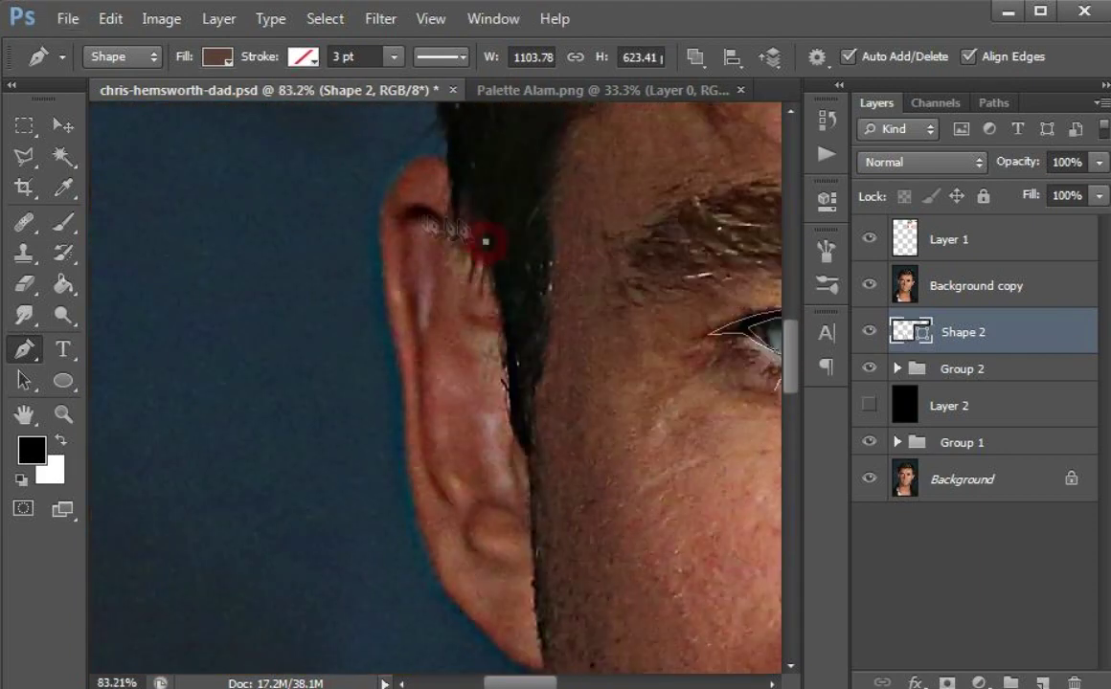
{"action": "left_click_drag", "start_coordinate": [439, 506], "coordinate": [451, 517]}
{"action": "left_click_drag", "start_coordinate": [411, 227], "coordinate": [486, 275]}
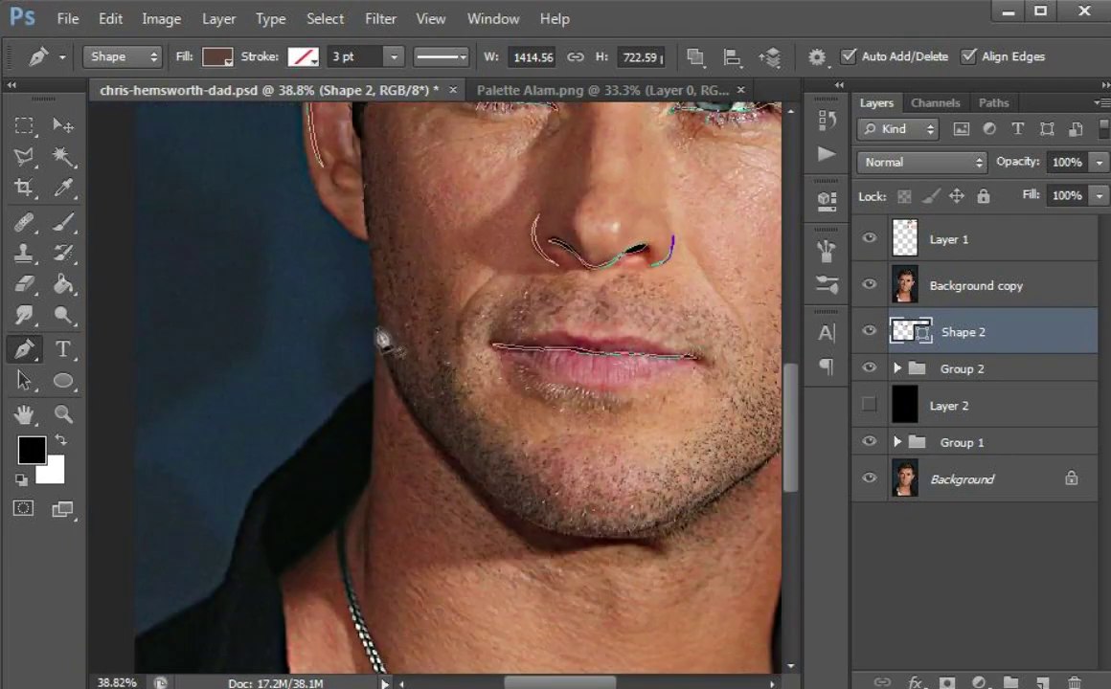
- Trace a thin tapering contour along the jaw and under the chin as part of Shape 2
{"action": "left_click_drag", "start_coordinate": [540, 525], "coordinate": [486, 469]}
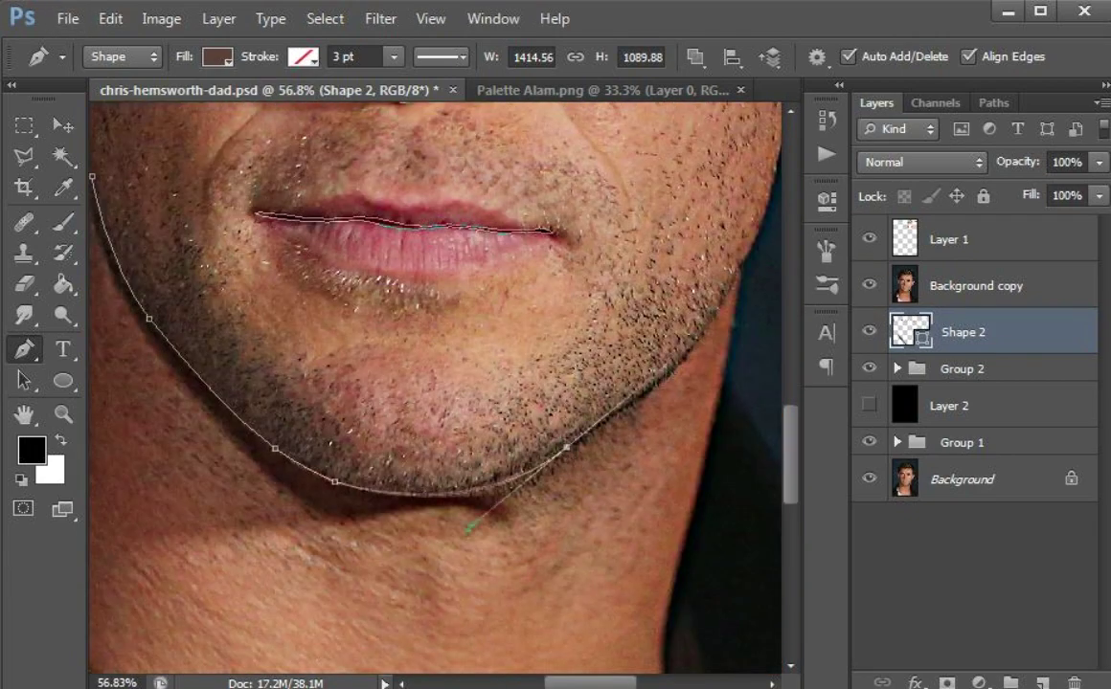
{"action": "left_click", "coordinate": [717, 314]}
{"action": "left_click", "coordinate": [753, 240]}
{"action": "left_click", "coordinate": [752, 263]}
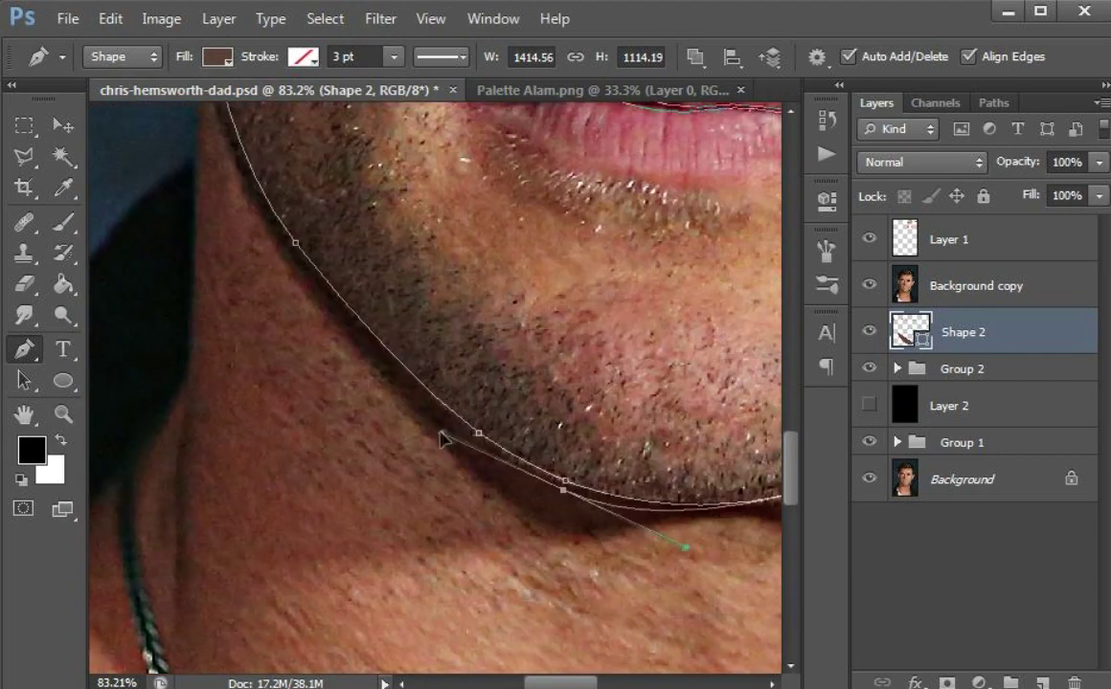
{"action": "left_click_drag", "start_coordinate": [413, 384], "coordinate": [539, 443]}
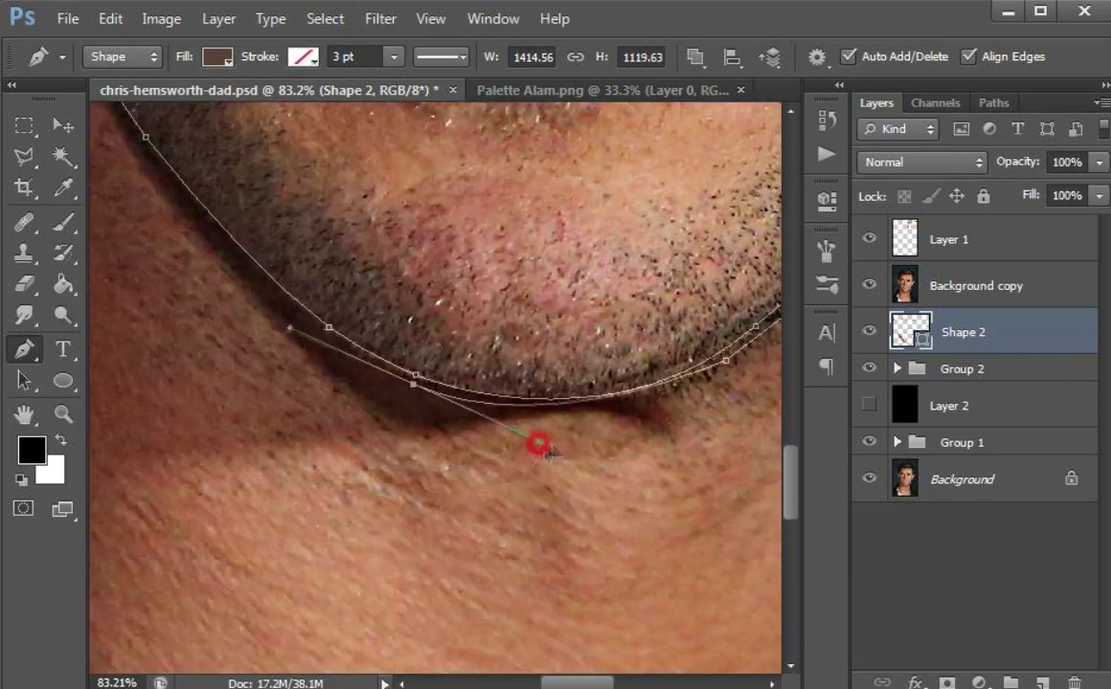
{"action": "left_click", "coordinate": [248, 248]}
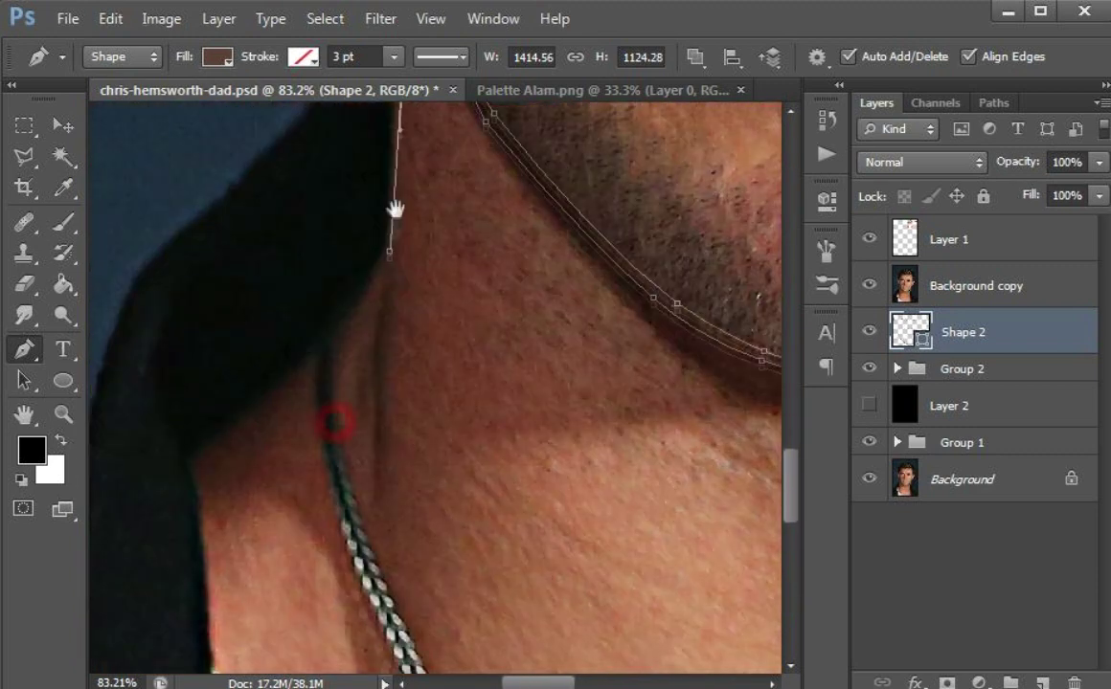
- Trace the shadow-side neck edge and collar line, and close the outline where the neck meets the jaw
{"action": "left_click_drag", "start_coordinate": [383, 266], "coordinate": [387, 292]}
{"action": "left_click_drag", "start_coordinate": [279, 368], "coordinate": [191, 462]}
{"action": "left_click_drag", "start_coordinate": [340, 272], "coordinate": [346, 299]}
{"action": "left_click_drag", "start_coordinate": [382, 222], "coordinate": [353, 486]}
{"action": "left_click", "coordinate": [364, 114]}
{"action": "left_click_drag", "start_coordinate": [364, 117], "coordinate": [383, 200]}
{"action": "left_click", "coordinate": [378, 231]}
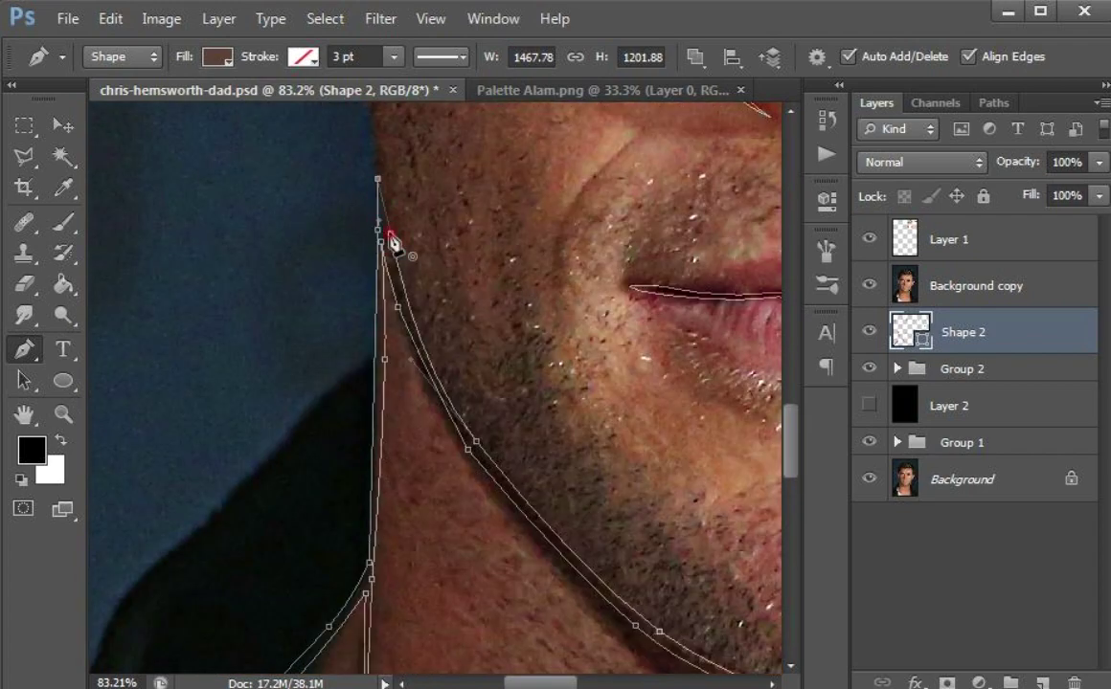
- Hide the palette in Layer 1 and trace the hair's outer edge up the shadow side from the ear
{"action": "scroll", "coordinate": [392, 239], "scroll_direction": "down", "scroll_amount": 5}
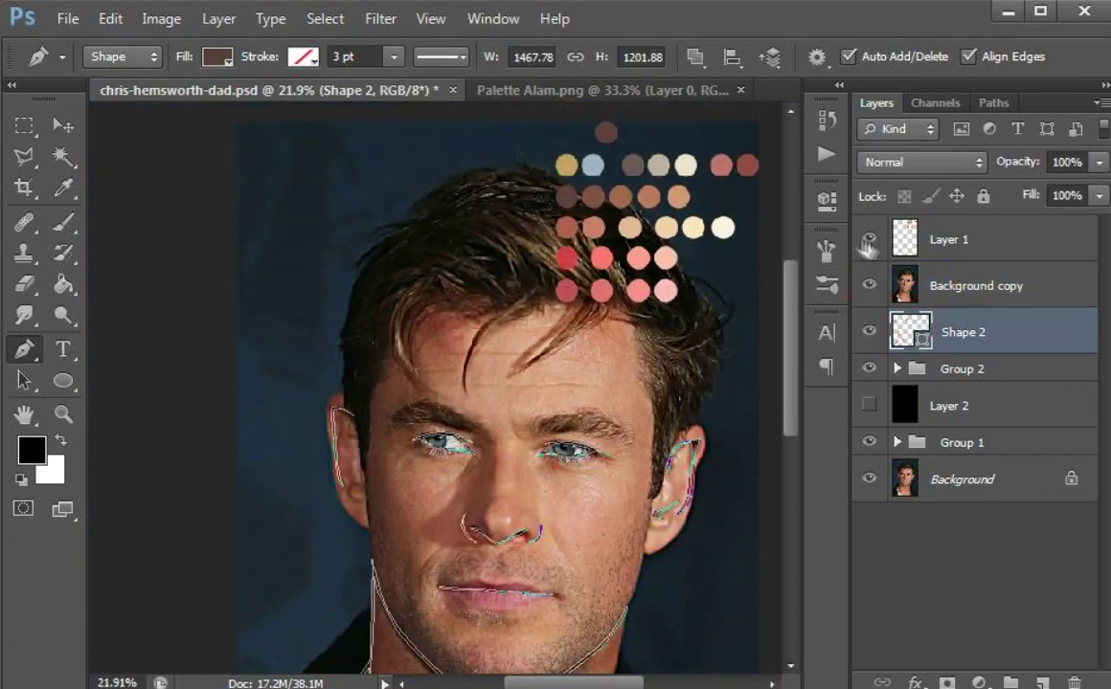
{"action": "left_click", "coordinate": [870, 241]}
{"action": "scroll", "coordinate": [369, 513], "scroll_direction": "up", "scroll_amount": 5}
{"action": "left_click_drag", "start_coordinate": [299, 335], "coordinate": [342, 569]}
{"action": "left_click", "coordinate": [332, 483]}
{"action": "left_click", "coordinate": [315, 328]}
{"action": "left_click_drag", "start_coordinate": [340, 290], "coordinate": [310, 528]}
{"action": "left_click", "coordinate": [313, 511]}
- Continue the hair outline over the shadow-side upper curve, shaping pointed loose strands along the edge
{"action": "left_click", "coordinate": [344, 368]}
{"action": "left_click", "coordinate": [435, 250]}
{"action": "left_click_drag", "start_coordinate": [343, 338], "coordinate": [324, 378]}
{"action": "left_click_drag", "start_coordinate": [425, 247], "coordinate": [471, 220]}
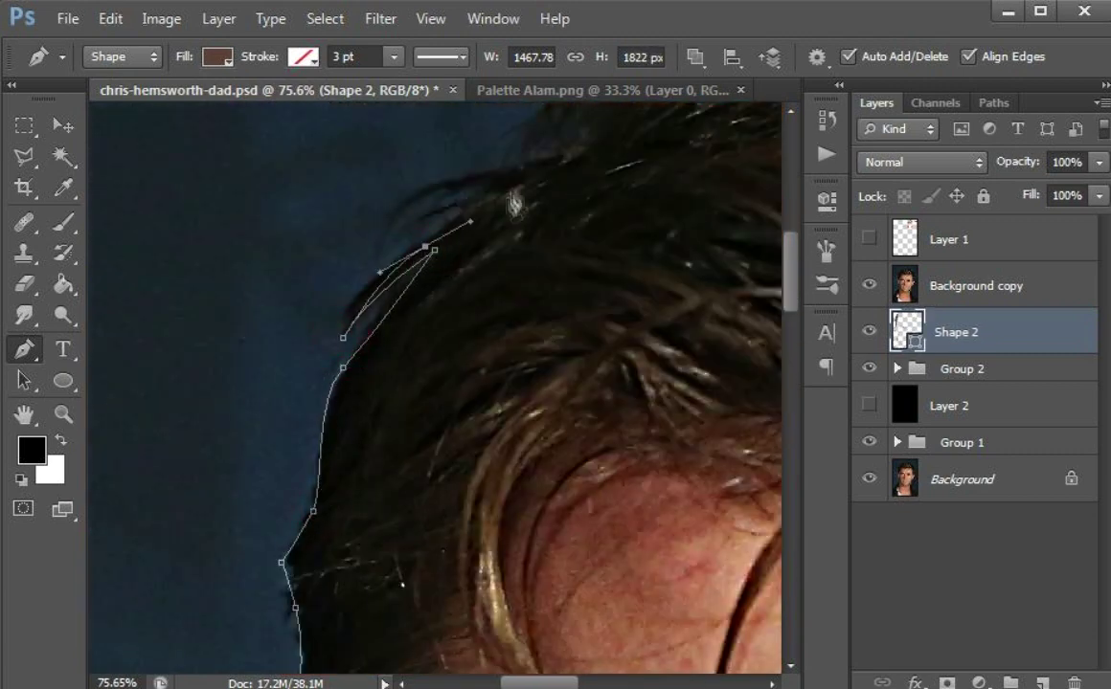
{"action": "left_click", "coordinate": [509, 180]}
{"action": "left_click_drag", "start_coordinate": [622, 306], "coordinate": [578, 528]}
{"action": "left_click_drag", "start_coordinate": [377, 426], "coordinate": [346, 460]}
{"action": "left_click", "coordinate": [345, 475]}
- Continue the hair outline across the crown with pointed tufts towards the lit side
{"action": "left_click_drag", "start_coordinate": [425, 392], "coordinate": [165, 490]}
{"action": "left_click", "coordinate": [342, 366]}
{"action": "left_click_drag", "start_coordinate": [426, 332], "coordinate": [490, 341]}
{"action": "left_click", "coordinate": [555, 339]}
{"action": "left_click", "coordinate": [505, 310]}
{"action": "left_click_drag", "start_coordinate": [654, 357], "coordinate": [480, 317]}
{"action": "left_click_drag", "start_coordinate": [671, 394], "coordinate": [474, 207]}
- Trace the lit-side hair edge down through its loose tufts, round the ear top and sideburn, and up the temple
{"action": "left_click_drag", "start_coordinate": [711, 489], "coordinate": [484, 295]}
{"action": "left_click_drag", "start_coordinate": [612, 431], "coordinate": [614, 481]}
{"action": "left_click_drag", "start_coordinate": [595, 582], "coordinate": [576, 381]}
{"action": "left_click", "coordinate": [583, 315]}
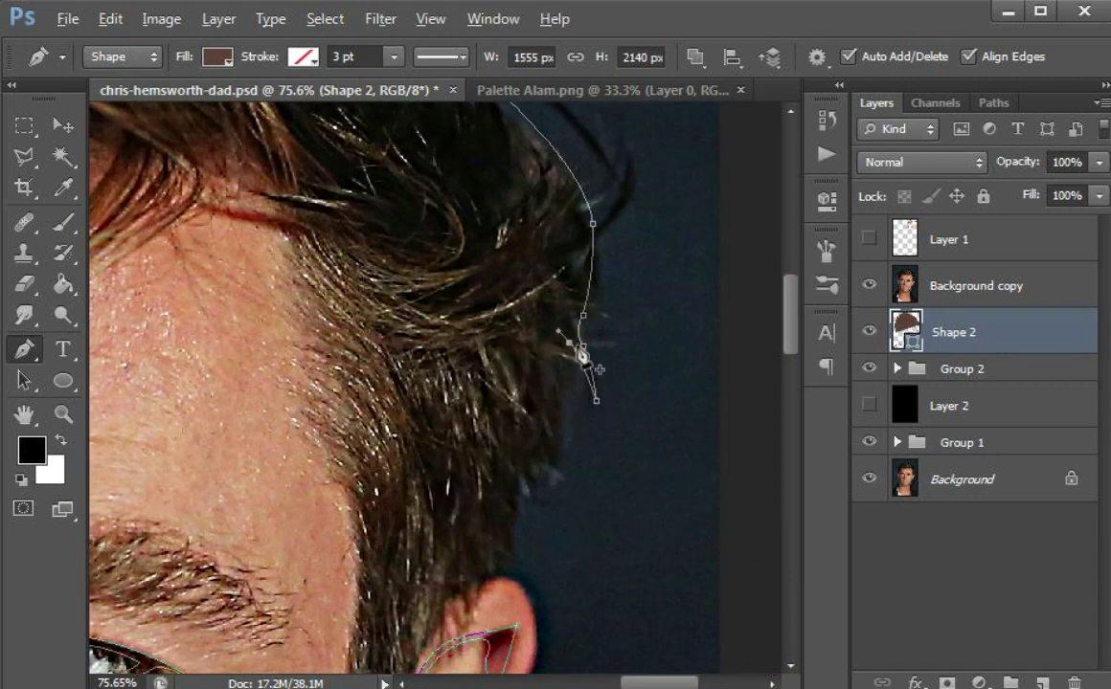
{"action": "left_click_drag", "start_coordinate": [510, 578], "coordinate": [563, 383]}
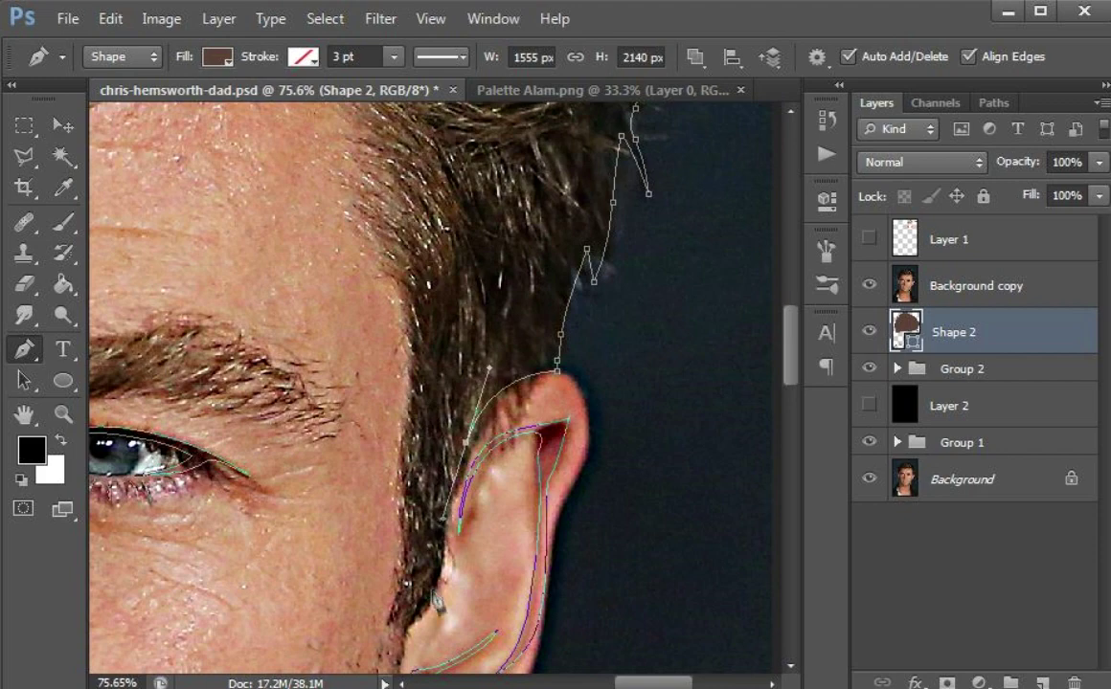
{"action": "left_click_drag", "start_coordinate": [352, 191], "coordinate": [408, 469]}
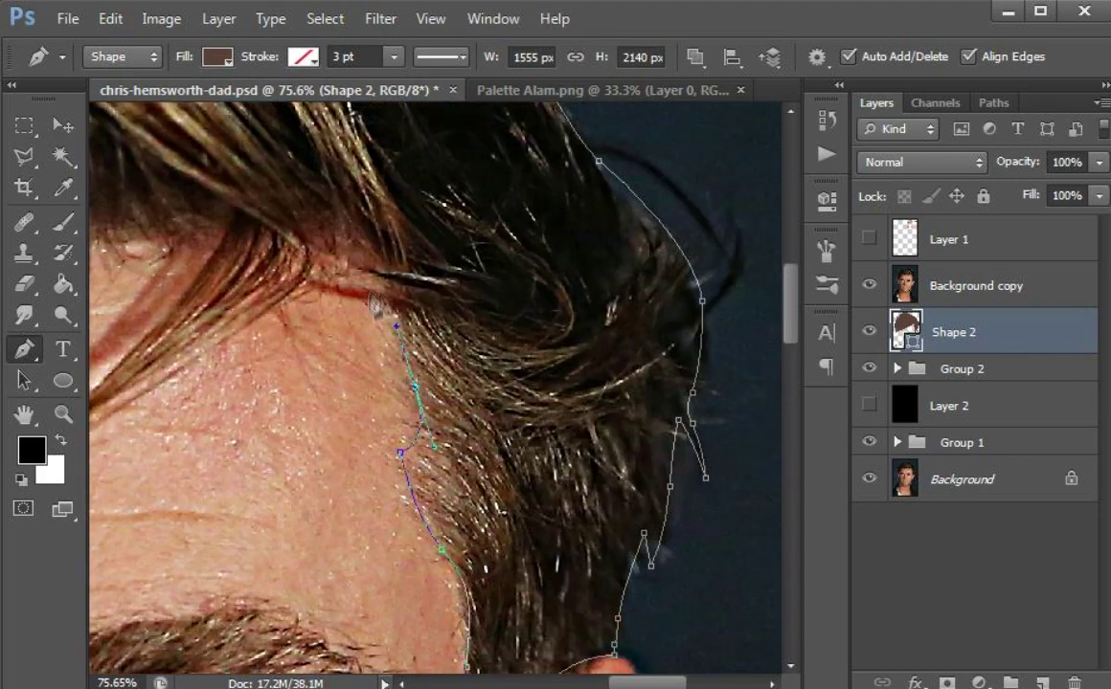
- Trace the lit-side hairline above the temple and the thick pointed lock falling over the forehead
{"action": "left_click", "coordinate": [384, 247]}
{"action": "left_click_drag", "start_coordinate": [327, 240], "coordinate": [498, 253]}
{"action": "left_click_drag", "start_coordinate": [309, 368], "coordinate": [364, 311]}
{"action": "left_click", "coordinate": [402, 227]}
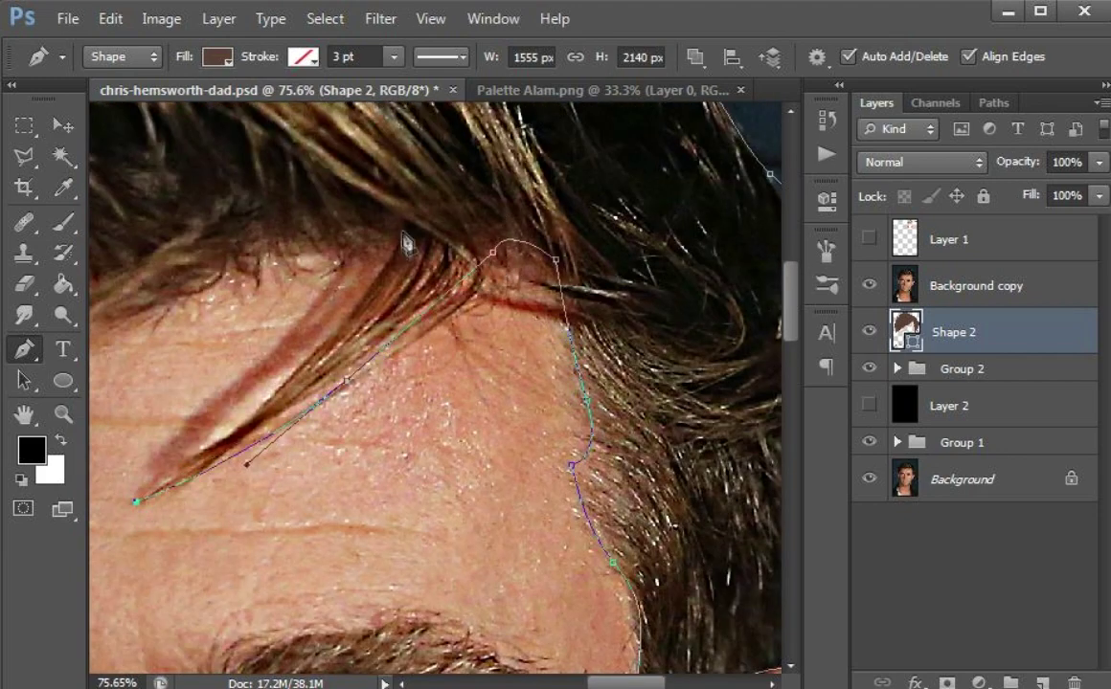
- Continue the hairline across the forehead, shaping the thin pointed strand that hangs above the inner brow
{"action": "left_click_drag", "start_coordinate": [287, 247], "coordinate": [555, 238]}
{"action": "left_click", "coordinate": [558, 236]}
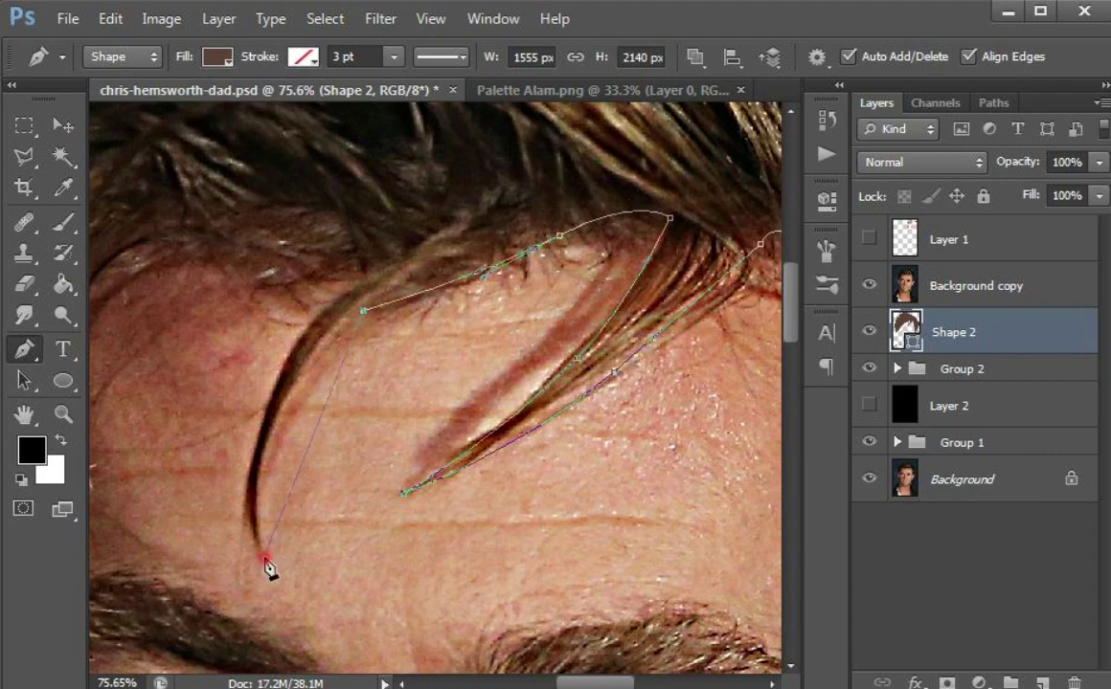
{"action": "left_click_drag", "start_coordinate": [295, 340], "coordinate": [381, 245]}
{"action": "left_click", "coordinate": [386, 242]}
{"action": "left_click_drag", "start_coordinate": [287, 247], "coordinate": [591, 245]}
{"action": "left_click_drag", "start_coordinate": [483, 228], "coordinate": [421, 254]}
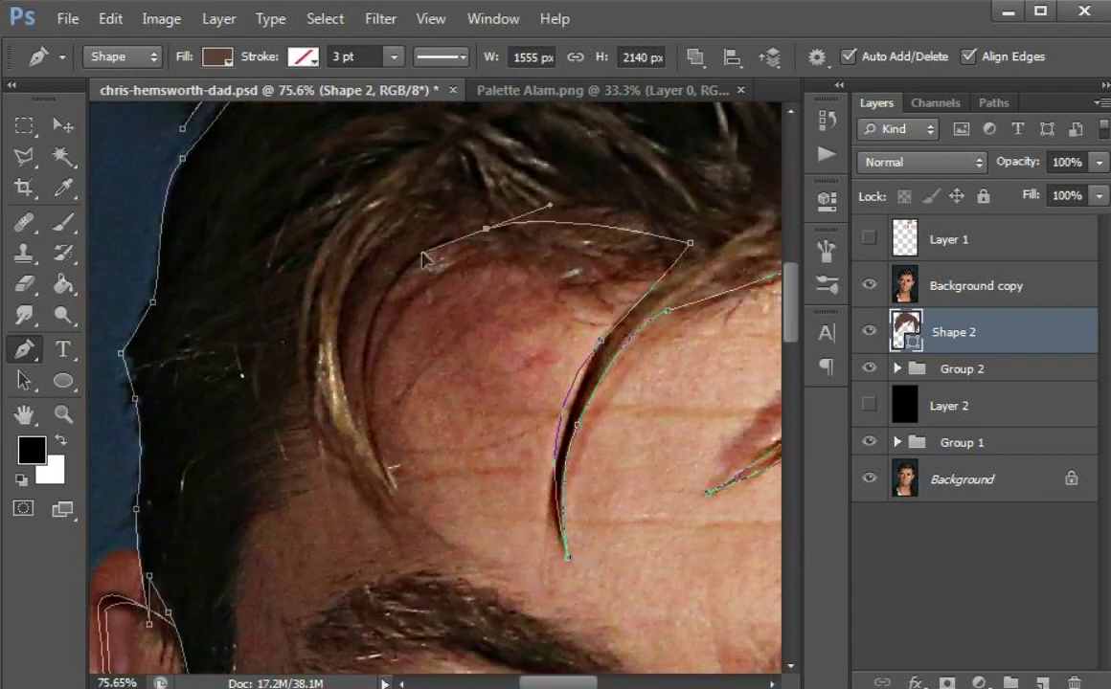
- Trace the shadow-side hairline round its pointed lock and down the temple to the sideburn, completing the hair outline
{"action": "scroll", "coordinate": [406, 353], "scroll_direction": "down", "scroll_amount": 5}
{"action": "left_click_drag", "start_coordinate": [390, 438], "coordinate": [441, 530]}
{"action": "left_click_drag", "start_coordinate": [345, 330], "coordinate": [352, 388]}
{"action": "left_click_drag", "start_coordinate": [304, 447], "coordinate": [307, 536]}
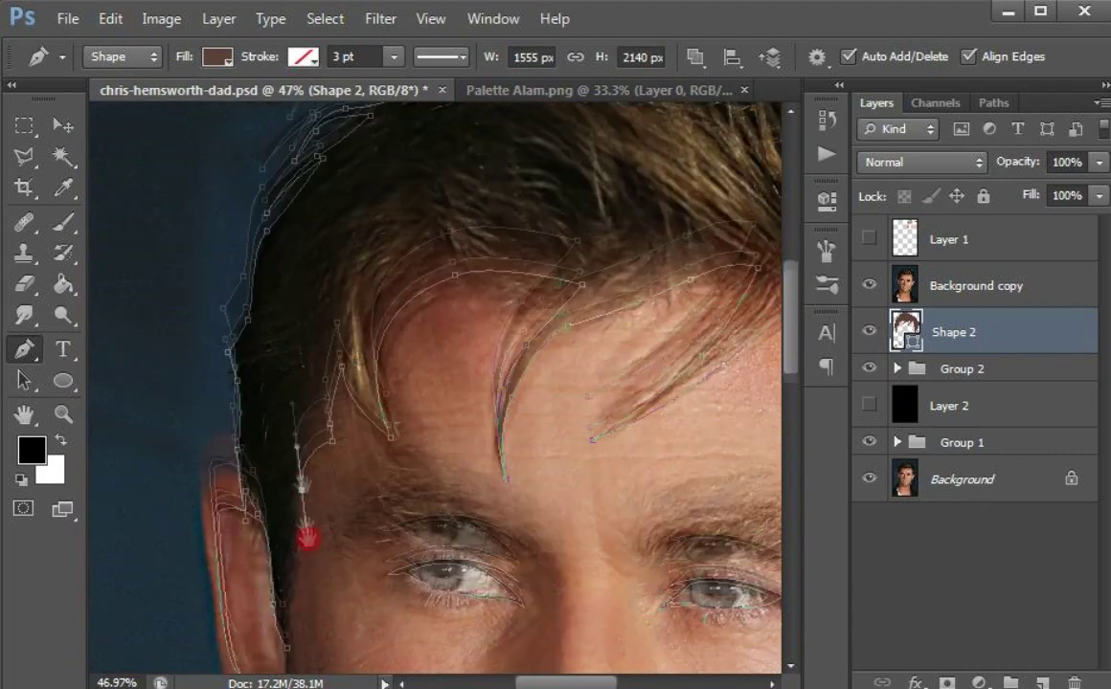
{"action": "scroll", "coordinate": [310, 473], "scroll_direction": "down", "scroll_amount": 11}
{"action": "left_click", "coordinate": [869, 285]}
{"action": "left_click", "coordinate": [944, 295]}
- Draw thin curved hair strokes along the inner end and upper edge of the lit-side eyebrow
{"action": "scroll", "coordinate": [375, 343], "scroll_direction": "up", "scroll_amount": 3}
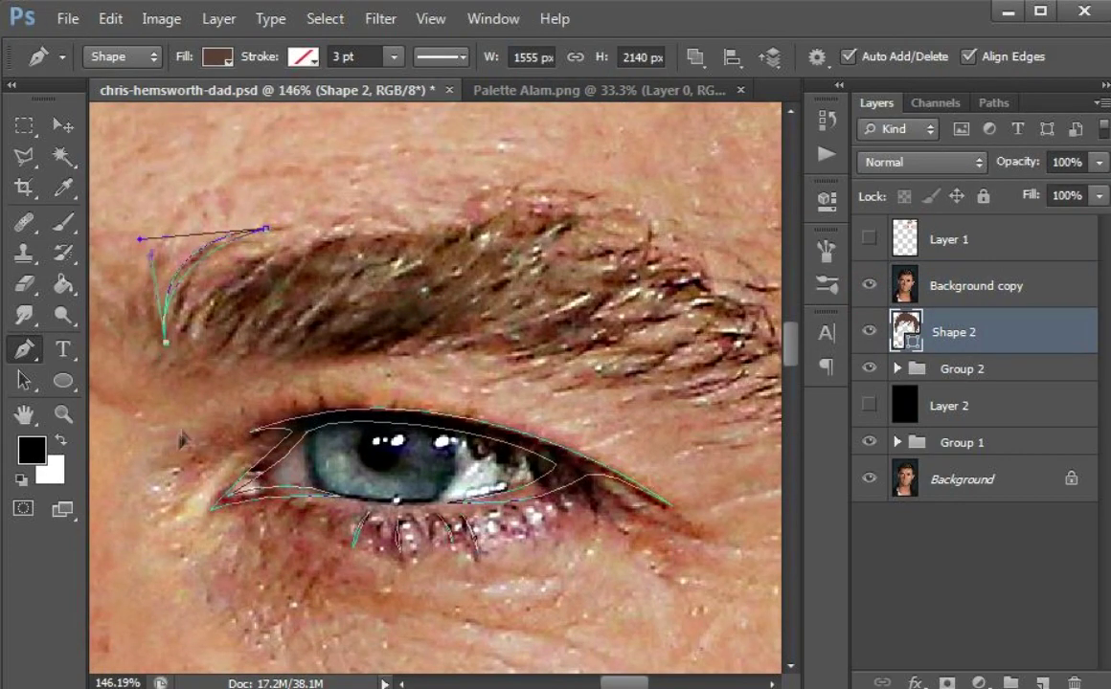
{"action": "left_click_drag", "start_coordinate": [181, 438], "coordinate": [302, 335]}
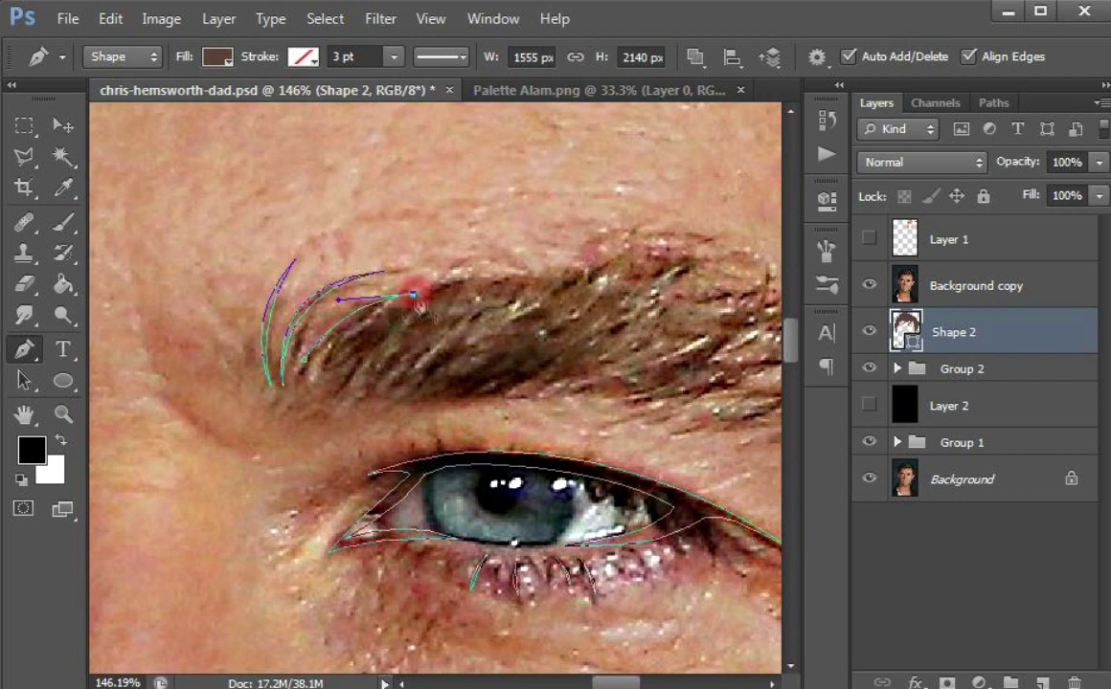
{"action": "left_click", "coordinate": [353, 383]}
{"action": "left_click_drag", "start_coordinate": [496, 276], "coordinate": [624, 261]}
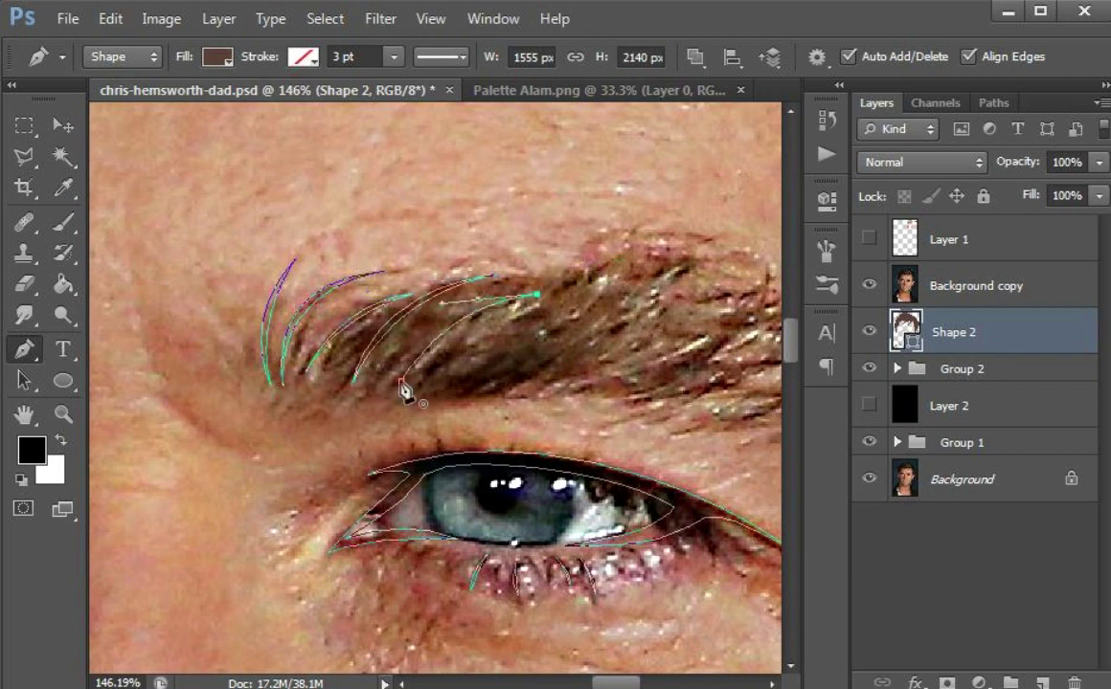
{"action": "left_click_drag", "start_coordinate": [402, 382], "coordinate": [381, 414]}
{"action": "left_click_drag", "start_coordinate": [573, 391], "coordinate": [390, 313]}
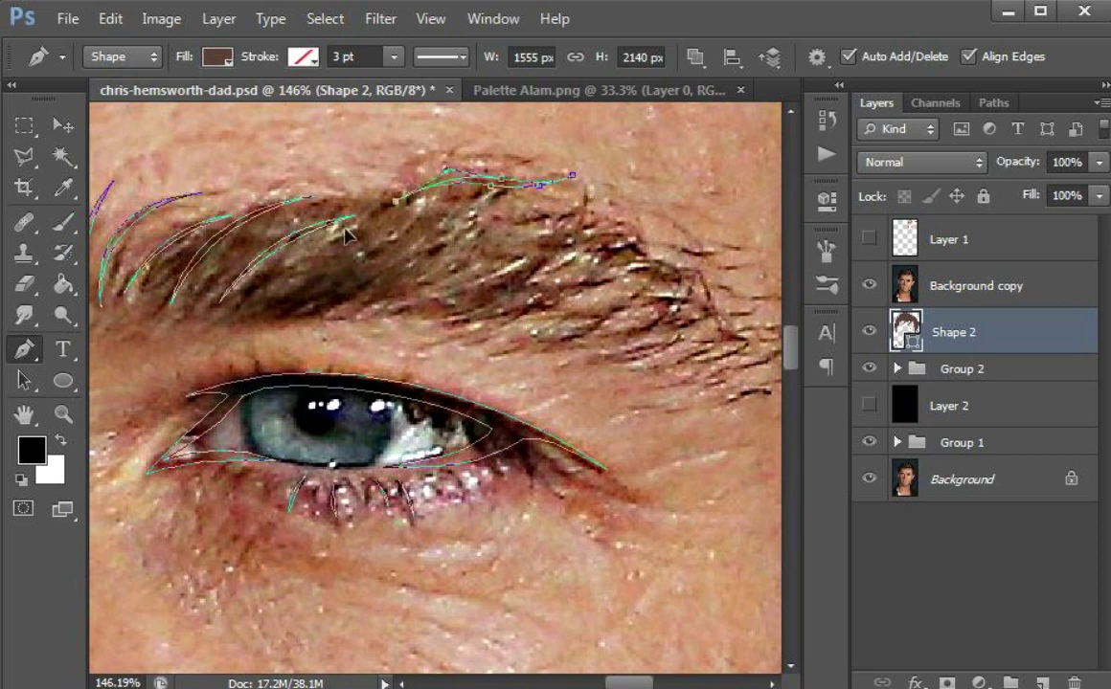
- Add slanted hair strokes through the middle and outer tail of the lit-side eyebrow
{"action": "left_click_drag", "start_coordinate": [311, 309], "coordinate": [430, 294]}
{"action": "left_click_drag", "start_coordinate": [551, 247], "coordinate": [619, 182]}
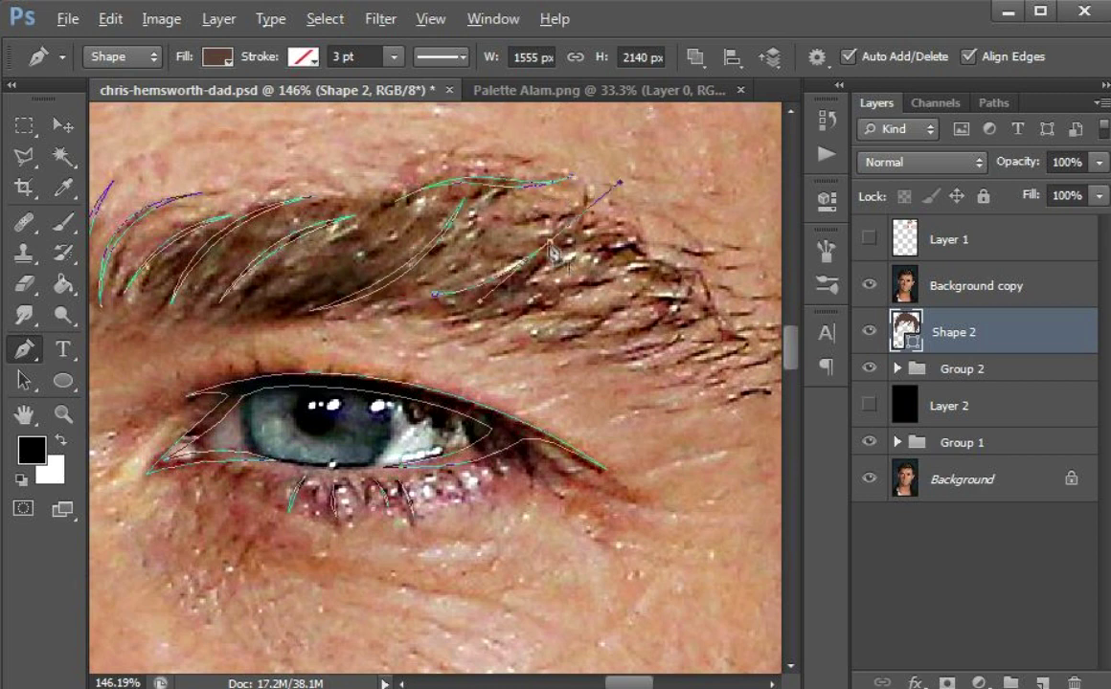
{"action": "left_click_drag", "start_coordinate": [375, 295], "coordinate": [241, 276]}
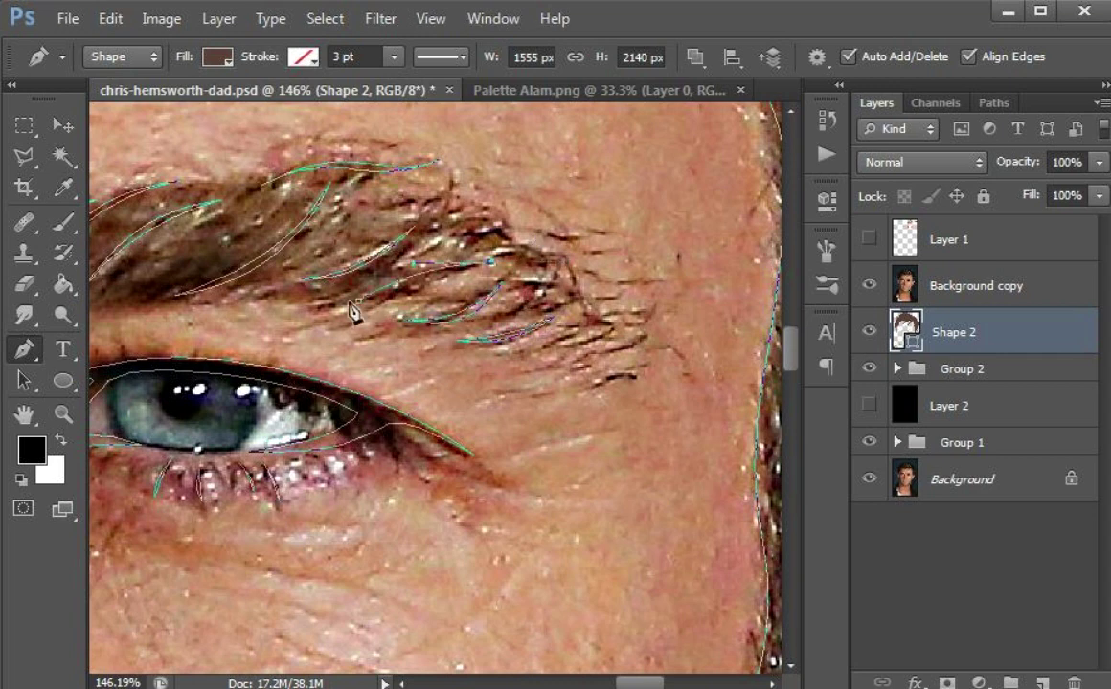
{"action": "left_click_drag", "start_coordinate": [414, 252], "coordinate": [577, 256]}
{"action": "left_click", "coordinate": [305, 294]}
{"action": "left_click_drag", "start_coordinate": [436, 208], "coordinate": [503, 135]}
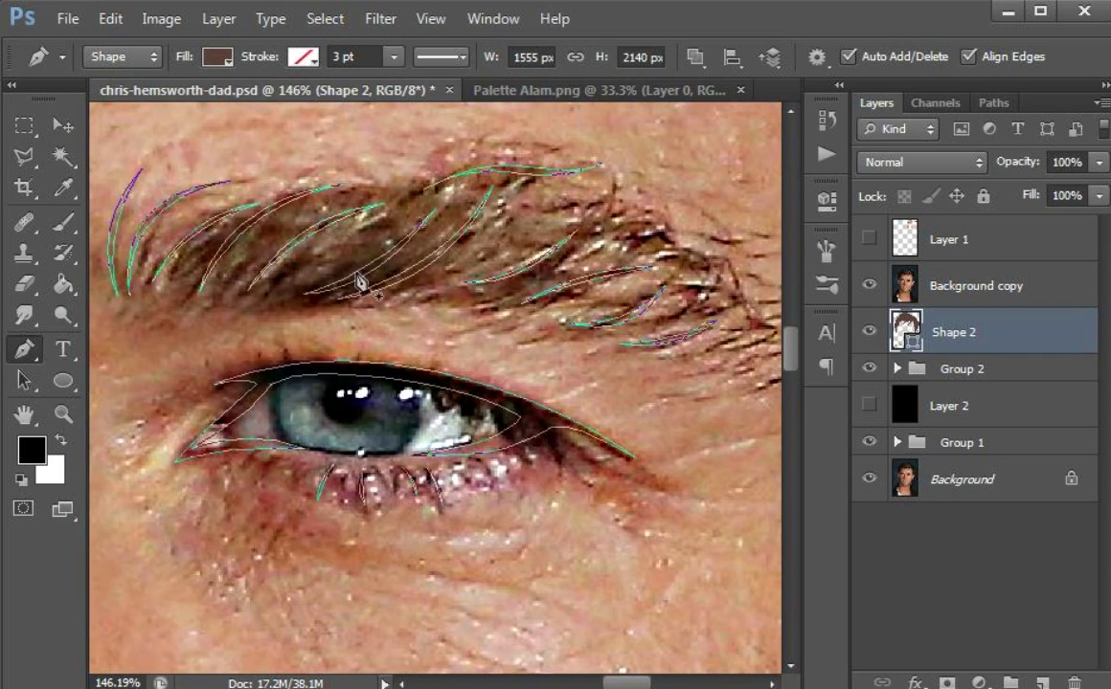
{"action": "mouse_move", "coordinate": [509, 280]}
{"action": "left_mouse_down"}
{"action": "mouse_move", "coordinate": [534, 285]}
{"action": "mouse_move", "coordinate": [575, 261]}
{"action": "left_mouse_up"}
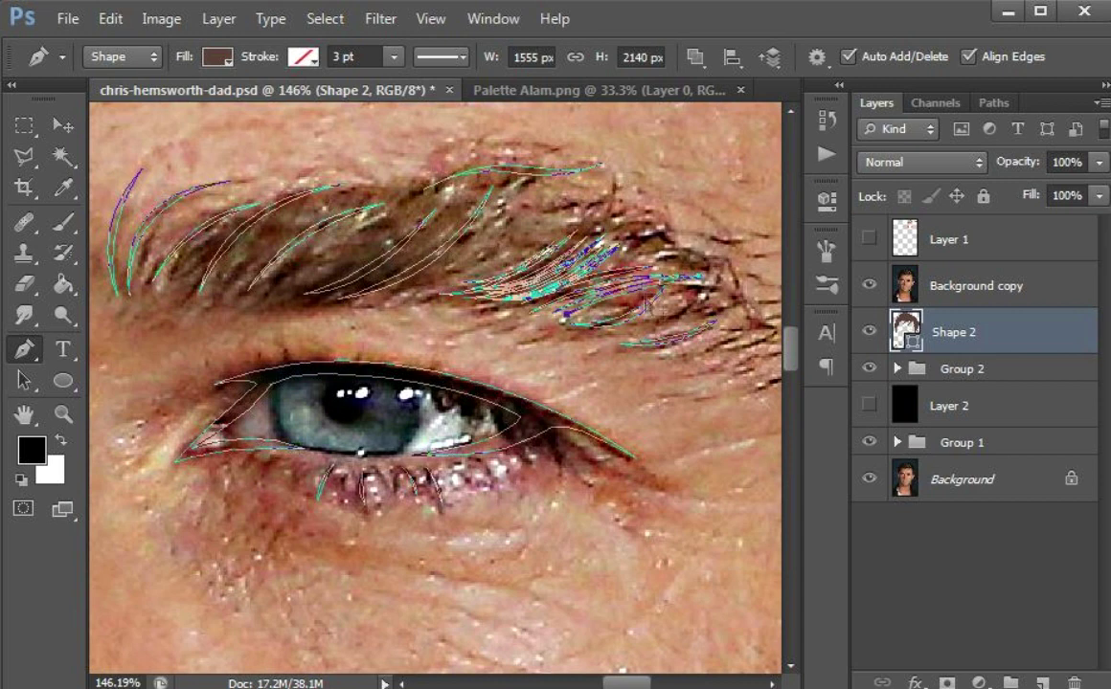
- Fill the body of the lit-side eyebrow with dense overlapping hair strokes towards its inner end
{"action": "left_click", "coordinate": [439, 260]}
{"action": "left_click_drag", "start_coordinate": [439, 261], "coordinate": [453, 256]}
{"action": "left_click_drag", "start_coordinate": [522, 251], "coordinate": [534, 248]}
{"action": "left_click_drag", "start_coordinate": [413, 245], "coordinate": [354, 268]}
{"action": "left_click_drag", "start_coordinate": [458, 190], "coordinate": [472, 182]}
{"action": "mouse_move", "coordinate": [335, 236]}
{"action": "left_mouse_down"}
{"action": "mouse_move", "coordinate": [343, 230]}
{"action": "mouse_move", "coordinate": [309, 225]}
{"action": "left_mouse_up"}
{"action": "left_click", "coordinate": [212, 299]}
{"action": "left_click", "coordinate": [267, 242]}
{"action": "left_click", "coordinate": [337, 240]}
{"action": "left_click_drag", "start_coordinate": [194, 246], "coordinate": [402, 254]}
{"action": "left_click", "coordinate": [359, 278]}
{"action": "mouse_move", "coordinate": [335, 255]}
{"action": "left_mouse_down"}
{"action": "mouse_move", "coordinate": [348, 242]}
{"action": "mouse_move", "coordinate": [438, 233]}
{"action": "left_mouse_up"}
{"action": "left_click", "coordinate": [292, 259]}
{"action": "left_click", "coordinate": [369, 227]}
{"action": "left_click", "coordinate": [409, 249]}
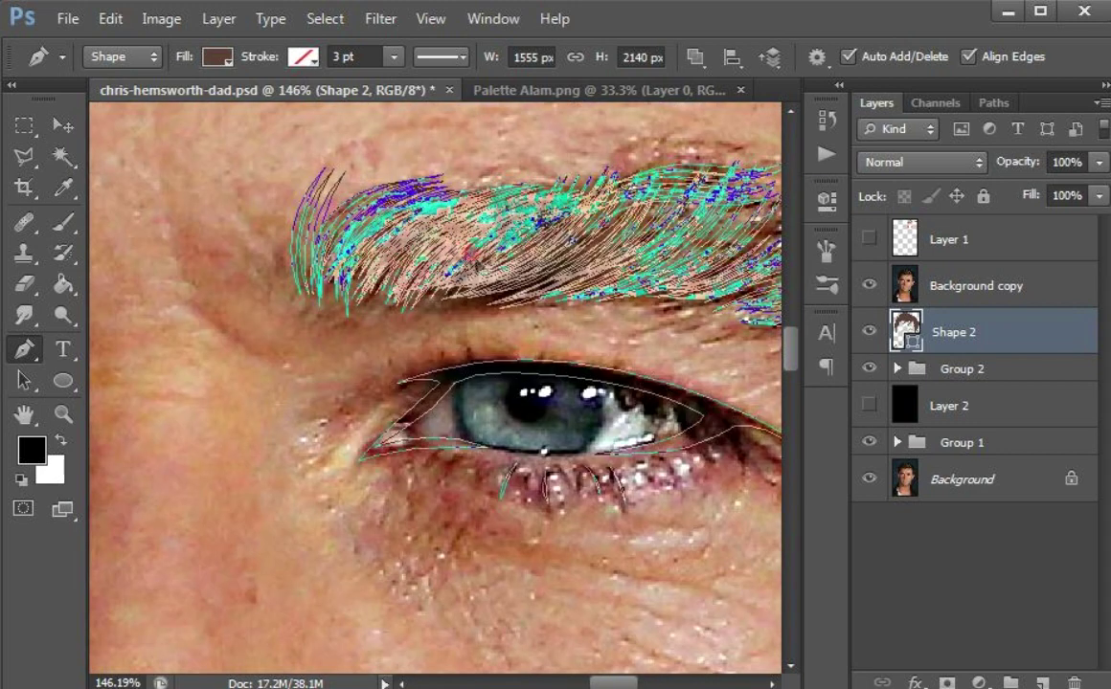
- Fill the remaining gaps in the lit-side eyebrow's middle and outer part with more hair strokes
{"action": "left_click", "coordinate": [599, 227]}
{"action": "left_click", "coordinate": [645, 213]}
{"action": "left_click_drag", "start_coordinate": [695, 246], "coordinate": [589, 231]}
{"action": "left_click", "coordinate": [662, 220]}
{"action": "mouse_move", "coordinate": [675, 240]}
{"action": "left_mouse_down"}
{"action": "mouse_move", "coordinate": [581, 226]}
{"action": "mouse_move", "coordinate": [680, 230]}
{"action": "mouse_move", "coordinate": [670, 167]}
{"action": "mouse_move", "coordinate": [612, 139]}
{"action": "left_mouse_up"}
{"action": "left_click", "coordinate": [659, 266]}
{"action": "left_click", "coordinate": [509, 283]}
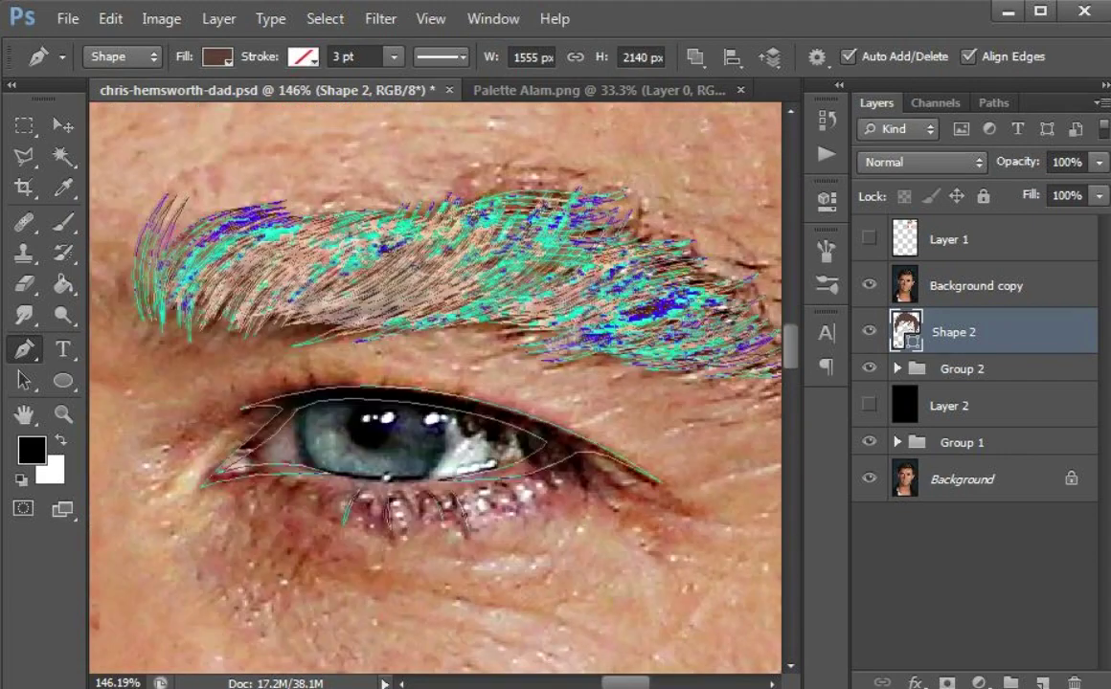
- Check the eyebrow with the photo copy hidden, and continue the brow hair strokes on the Shape 2 layer
{"action": "left_click", "coordinate": [869, 285]}
{"action": "left_click", "coordinate": [934, 569]}
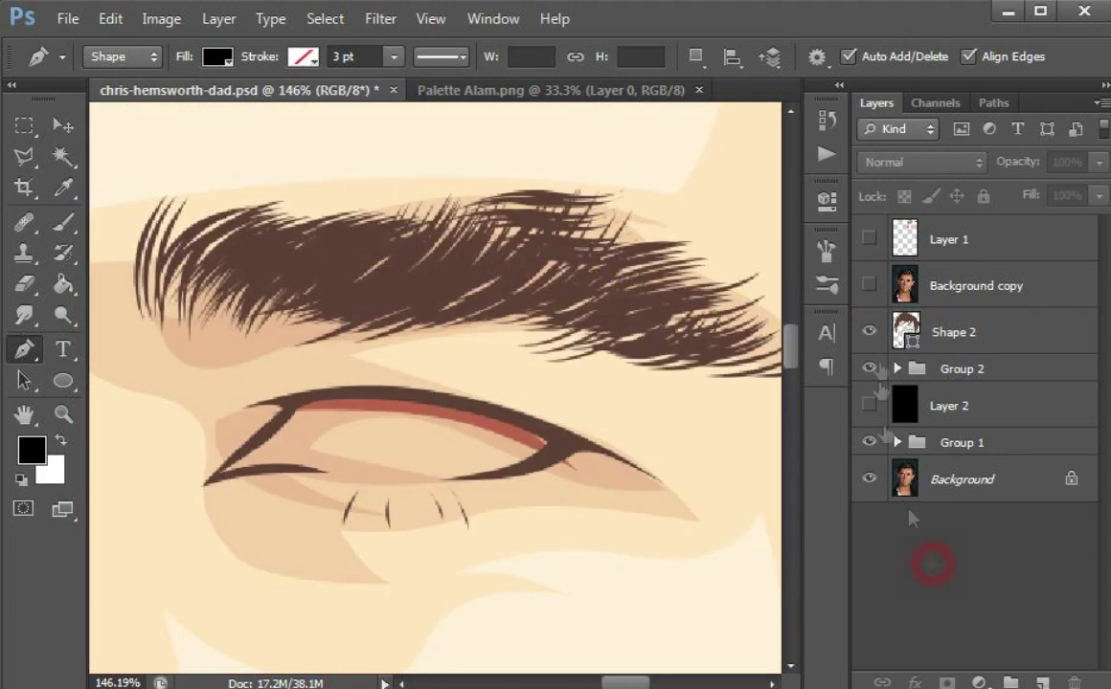
{"action": "left_click", "coordinate": [934, 313]}
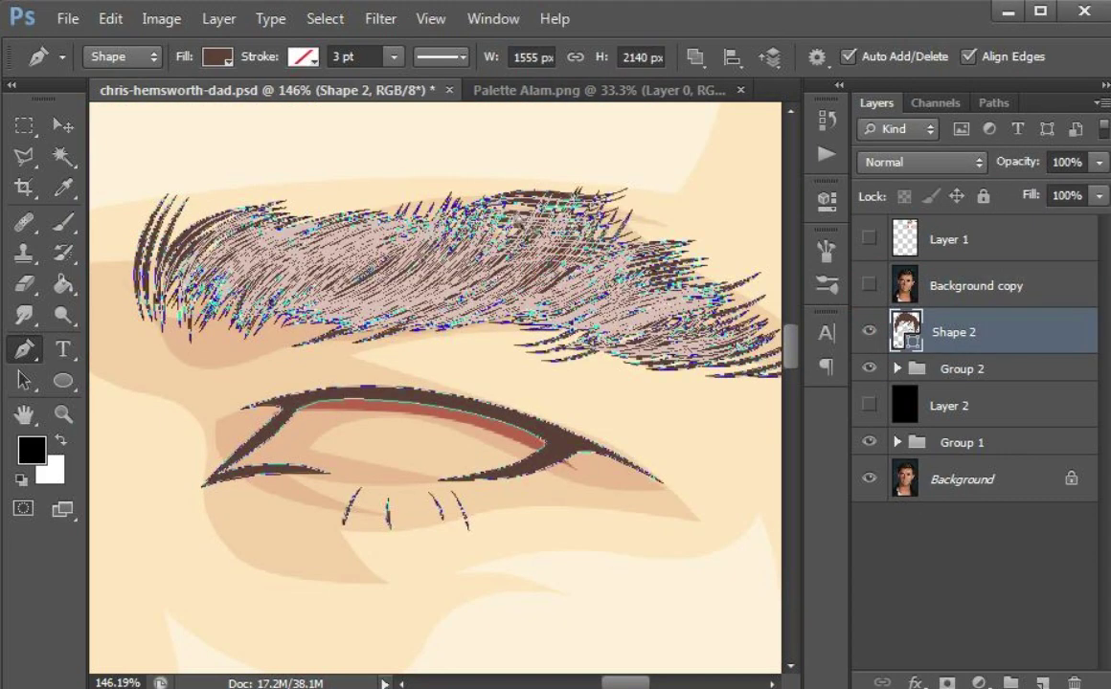
{"action": "left_click", "coordinate": [521, 253]}
{"action": "left_click", "coordinate": [203, 248]}
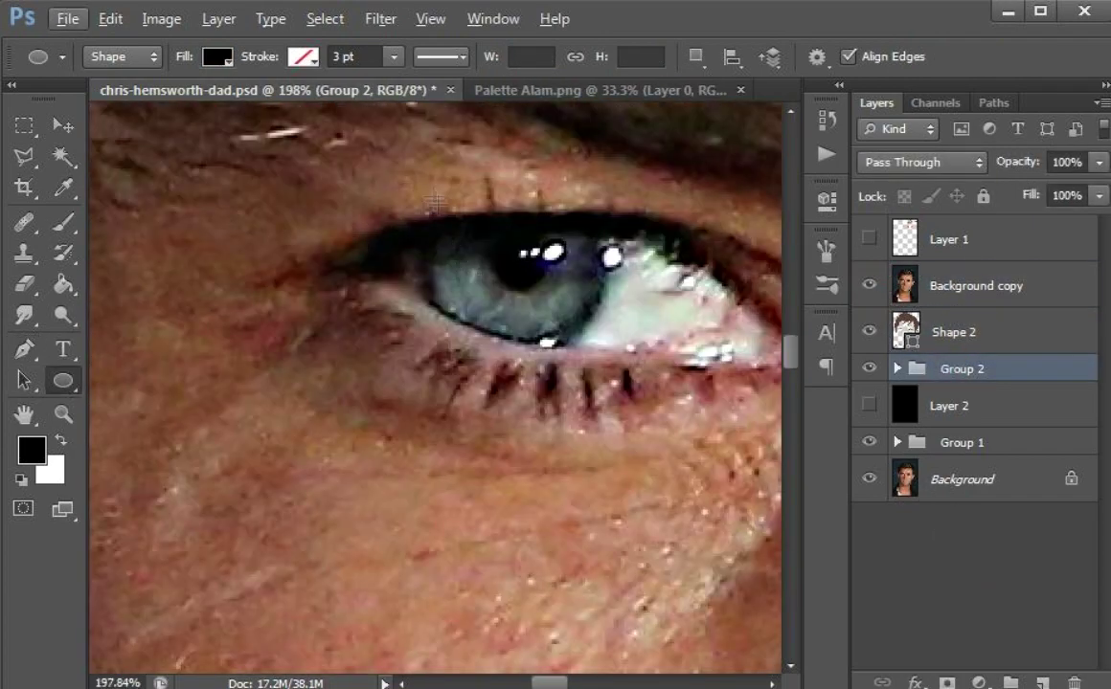
- Draw a circle of about 79 px over the shadow-side iris, copy it onto the lit-side iris and adjust its size
{"action": "left_click_drag", "start_coordinate": [421, 177], "coordinate": [601, 357]}
{"action": "key", "text": "ctrl+t"}
{"action": "key", "text": "Return"}
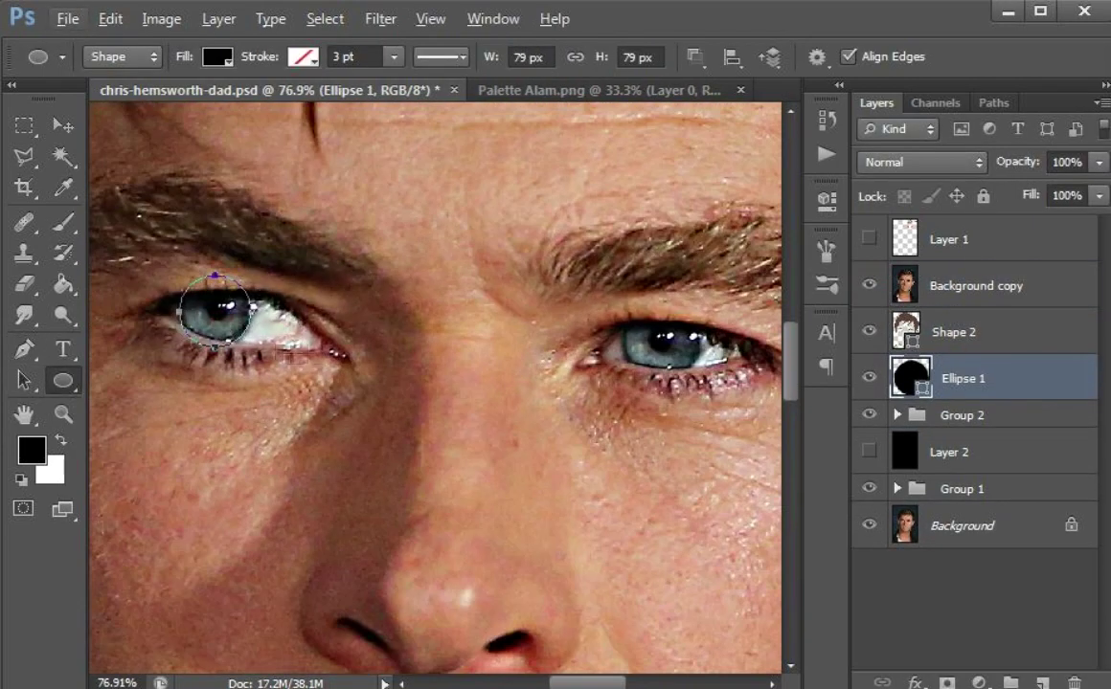
{"action": "left_click", "coordinate": [641, 307]}
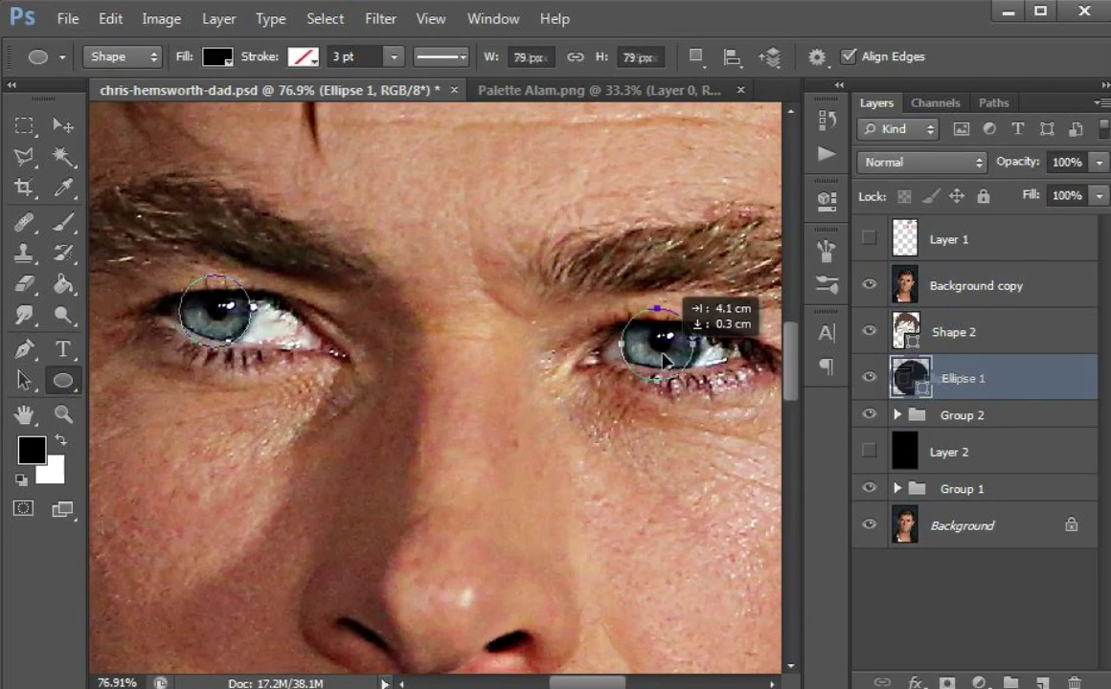
{"action": "left_click", "coordinate": [479, 380]}
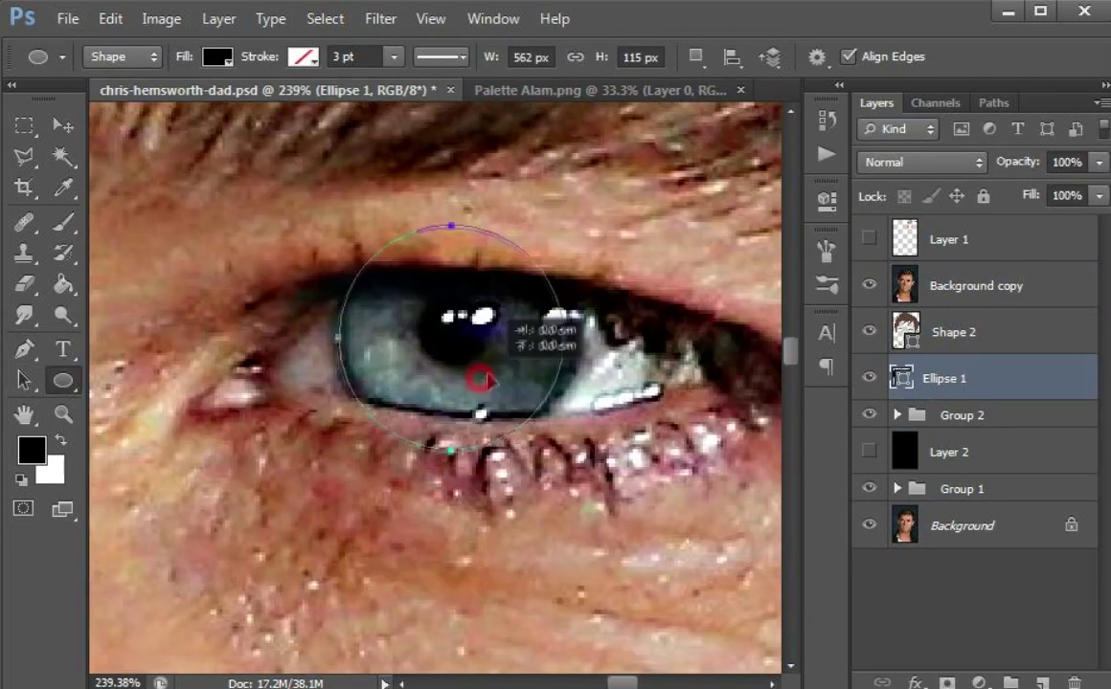
{"action": "key", "text": "ctrl+t"}
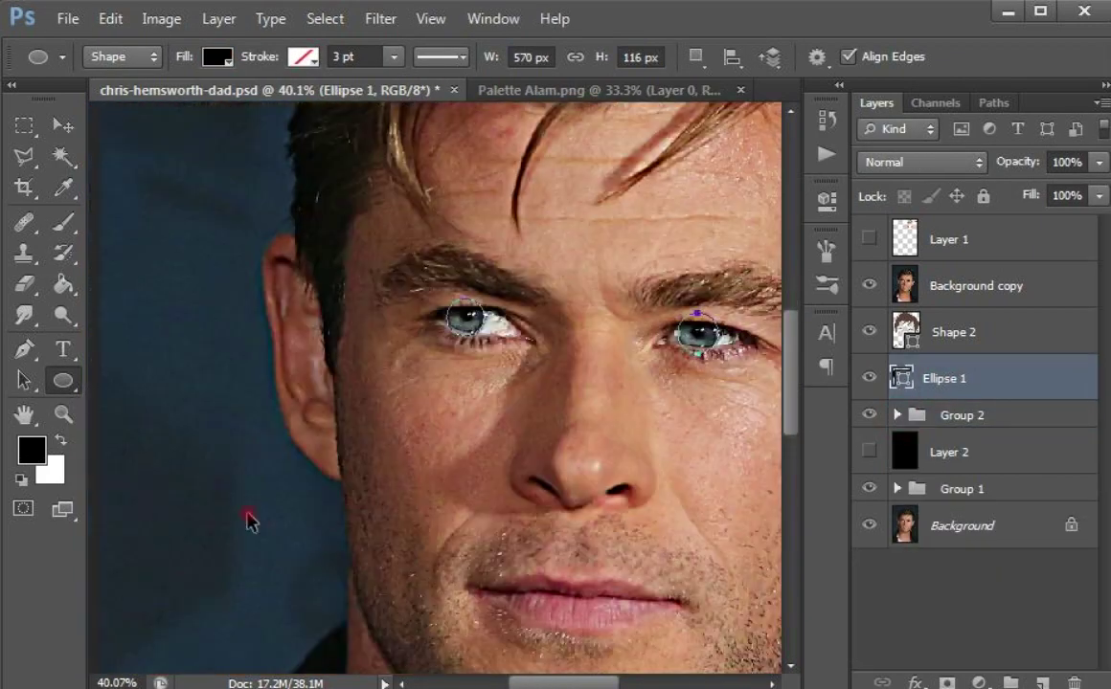
- Trim the shadow-side dark brown iris circle along the upper and lower eyelids with a subtracting pen outline
{"action": "left_click", "coordinate": [868, 285]}
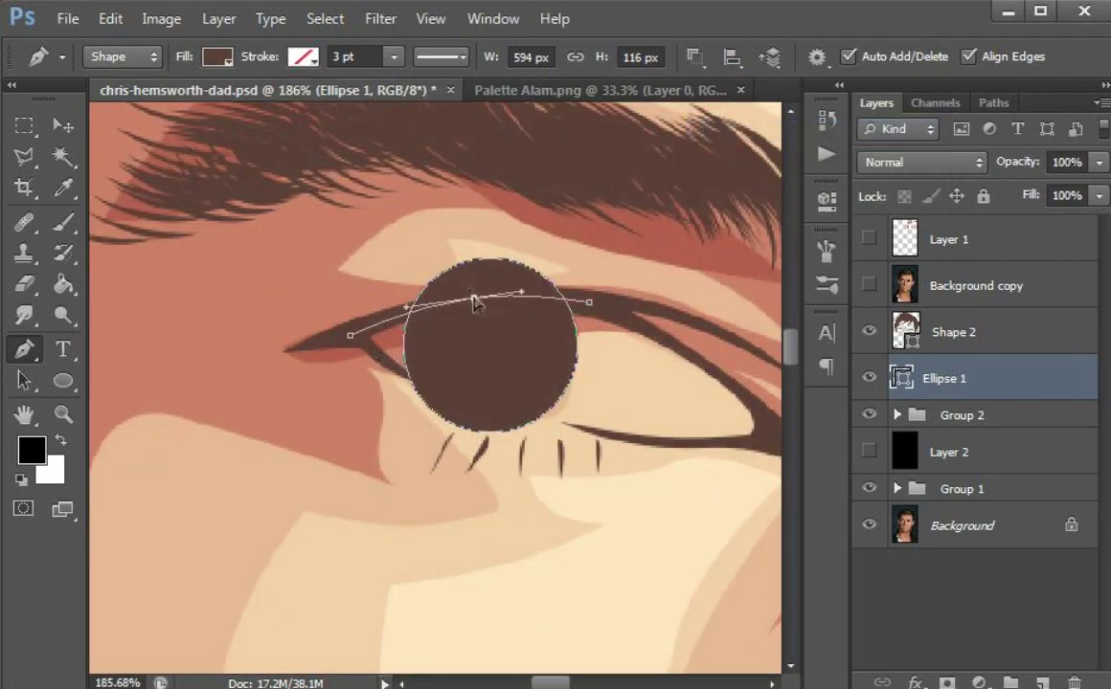
{"action": "left_click", "coordinate": [589, 302]}
{"action": "left_click_drag", "start_coordinate": [443, 243], "coordinate": [363, 253]}
{"action": "left_click_drag", "start_coordinate": [286, 314], "coordinate": [307, 375]}
{"action": "left_click_drag", "start_coordinate": [543, 460], "coordinate": [613, 448]}
{"action": "left_click", "coordinate": [625, 437]}
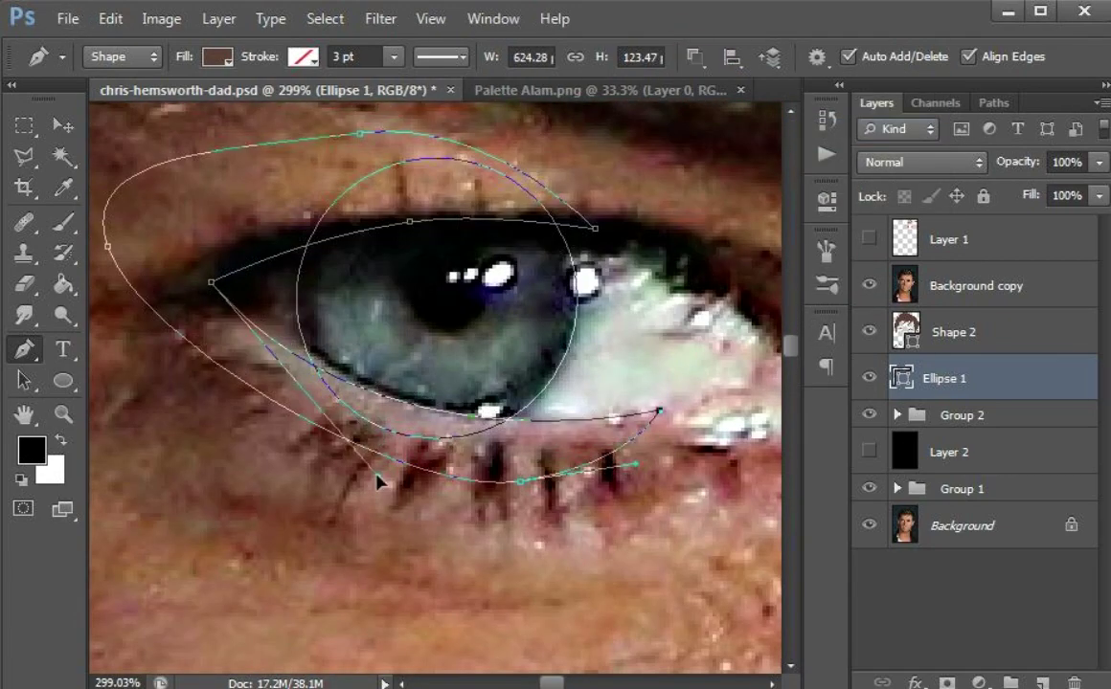
{"action": "left_click", "coordinate": [868, 284]}
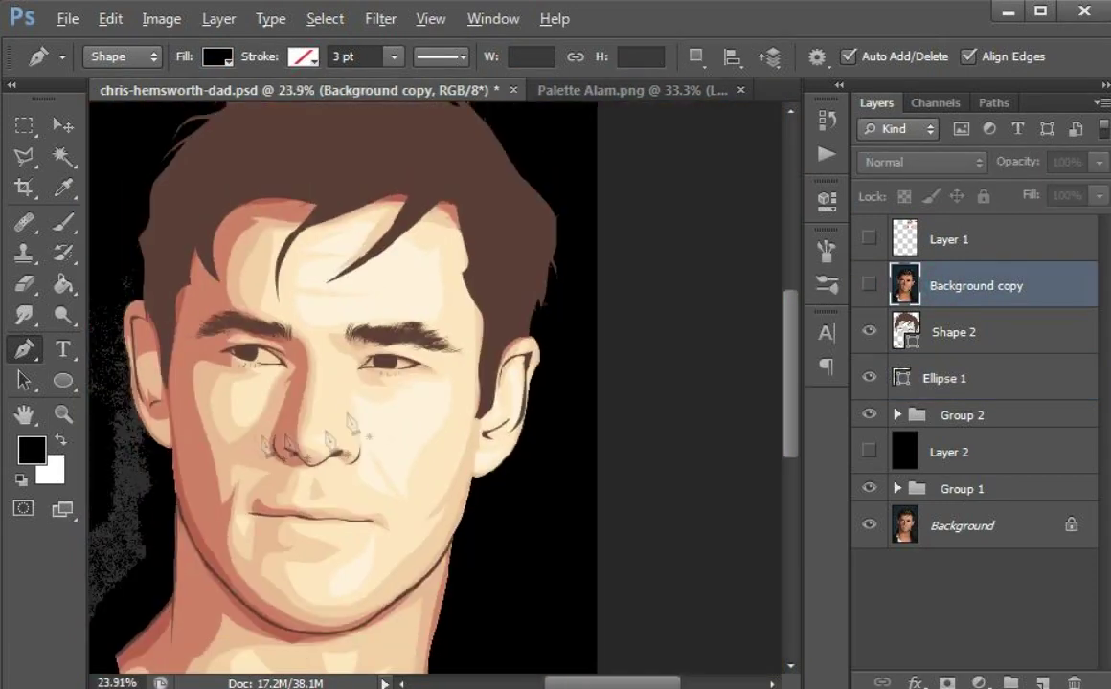
- Draw a light blue circle of about 63 px inside the shadow-side iris and copy it onto the lit-side iris
{"action": "scroll", "coordinate": [256, 446], "scroll_direction": "down", "scroll_amount": 2}
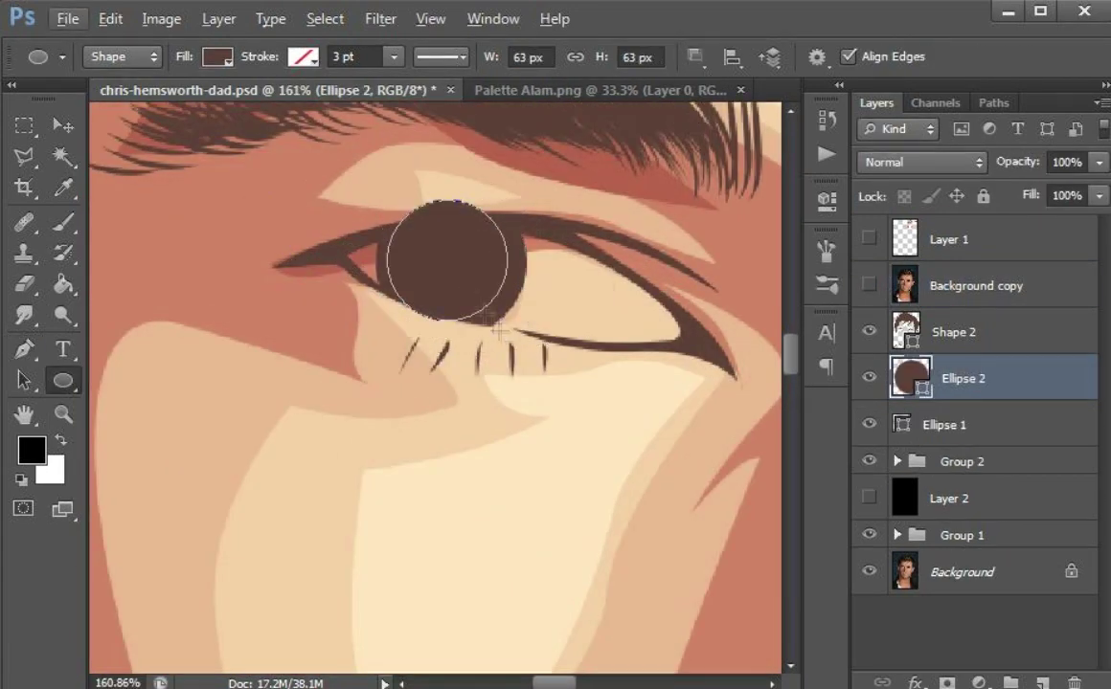
{"action": "left_click", "coordinate": [869, 286]}
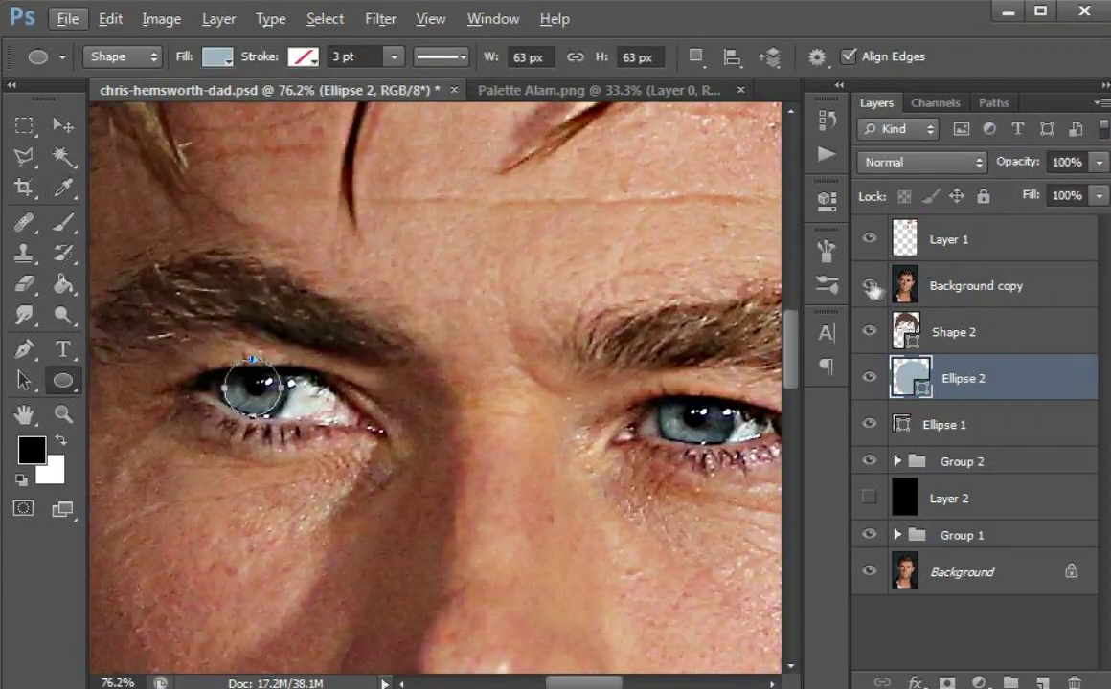
{"action": "left_click", "coordinate": [868, 285]}
{"action": "left_click_drag", "start_coordinate": [660, 394], "coordinate": [702, 421]}
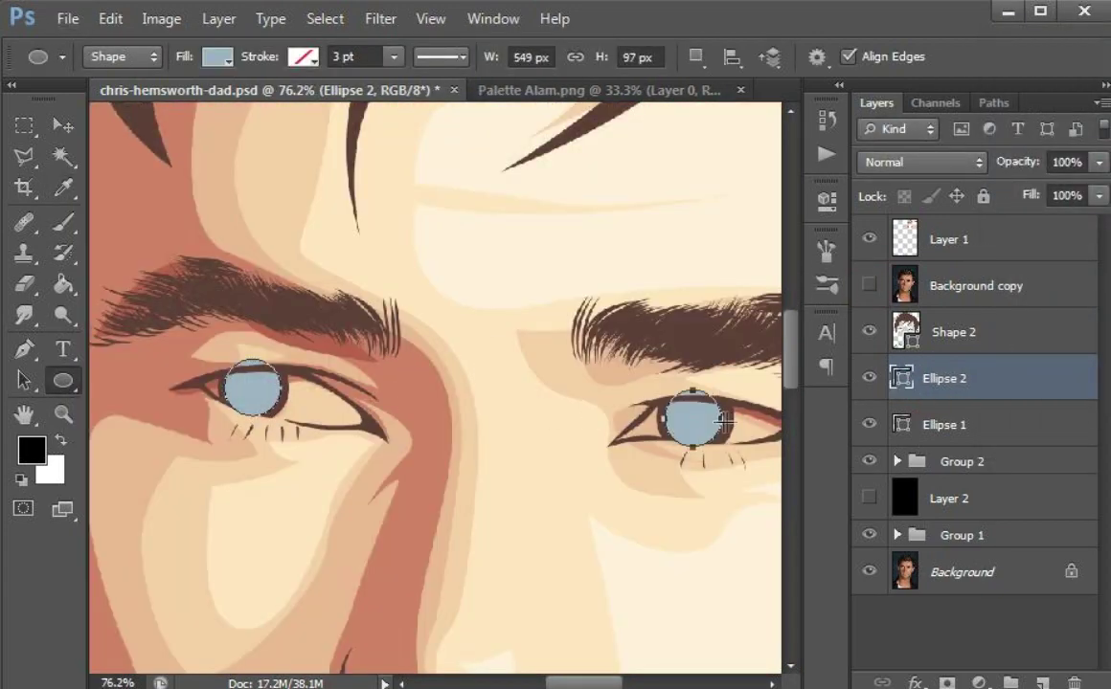
- Enlarge the lit-side light blue circle slightly and trim both blue circles with the eyelid paths from Ellipse 1
{"action": "left_click", "coordinate": [869, 285]}
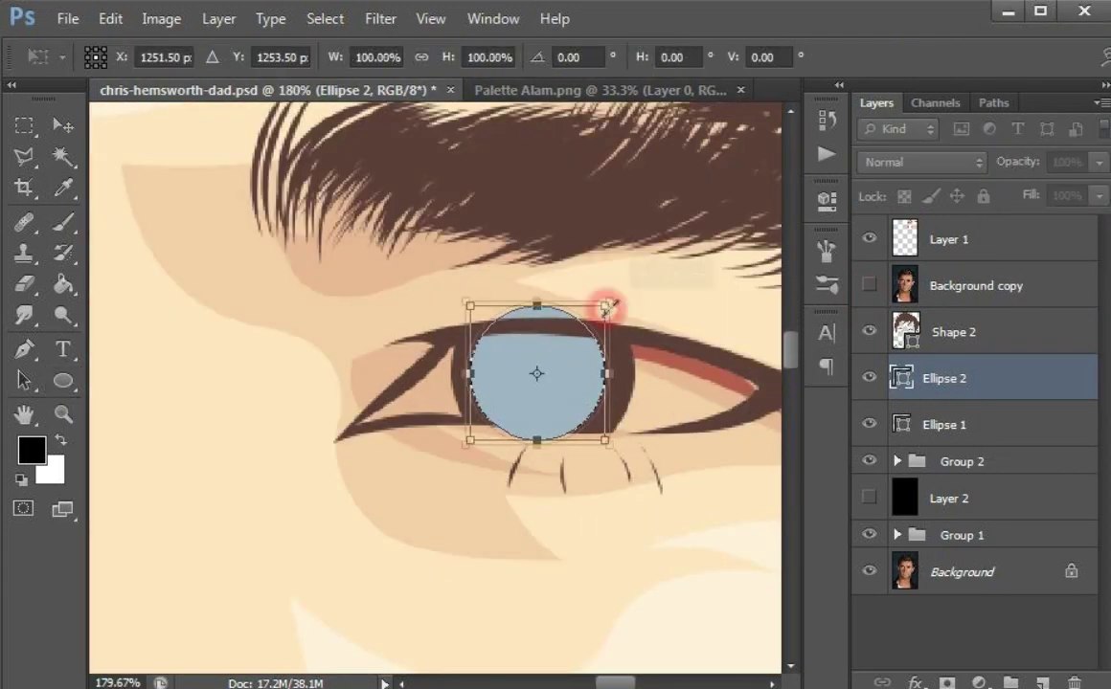
{"action": "left_click_drag", "start_coordinate": [605, 305], "coordinate": [613, 299]}
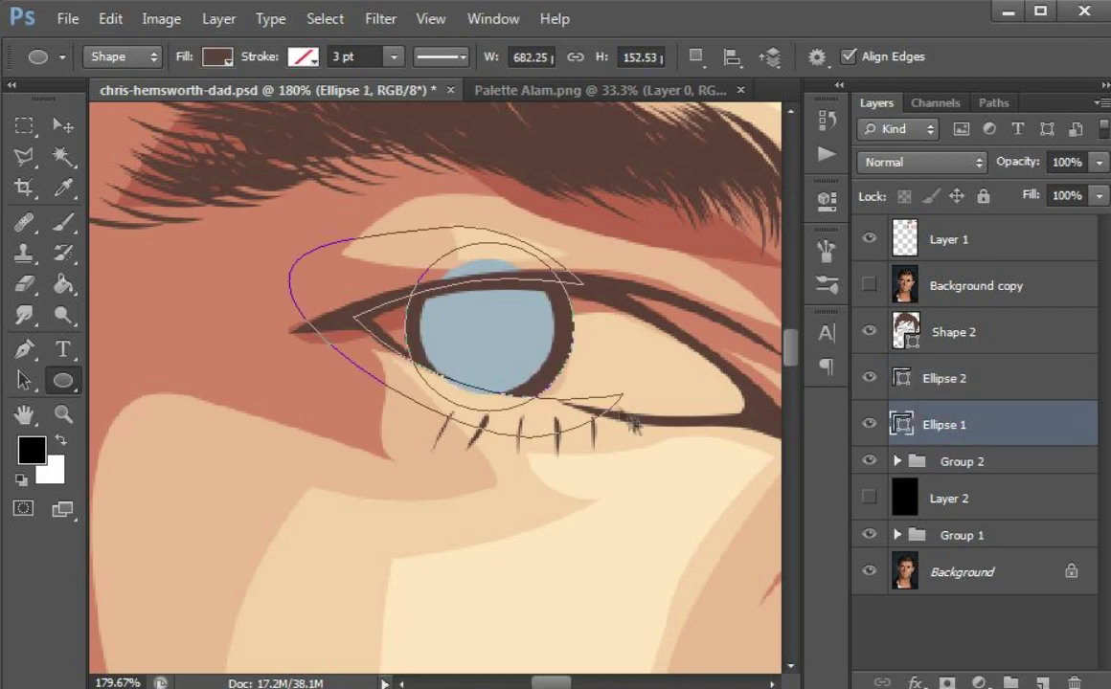
{"action": "left_click", "coordinate": [934, 383]}
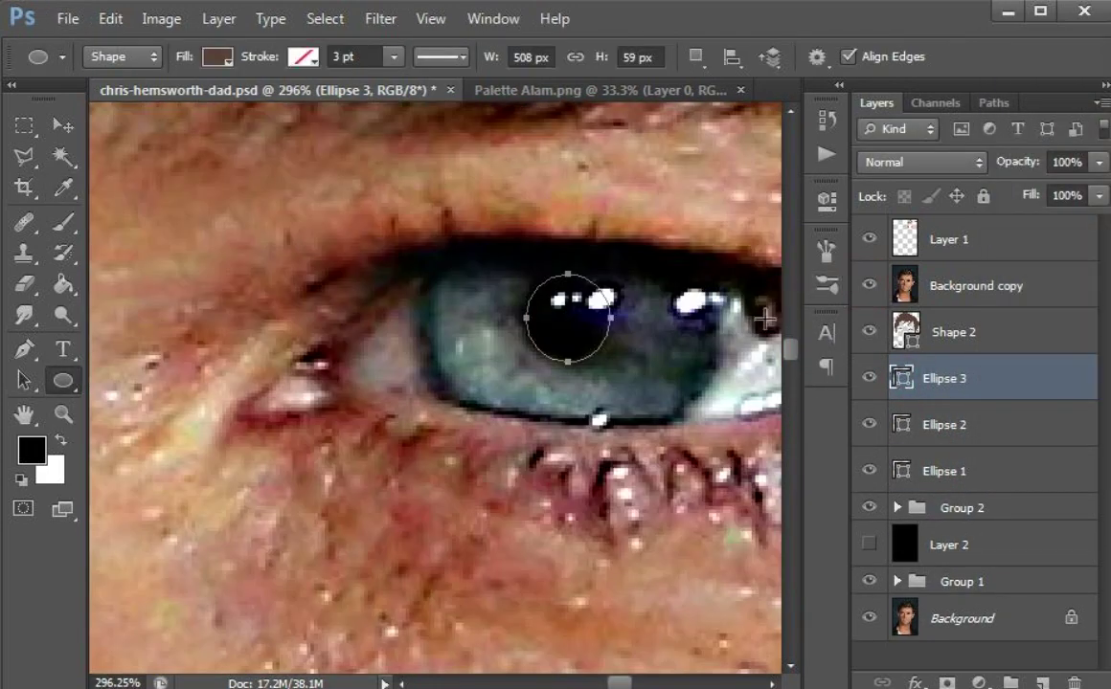
- Draw small circles over the eye catchlights and shade the light blue irises with the Brush on a layer mask
{"action": "left_click_drag", "start_coordinate": [592, 287], "coordinate": [619, 311]}
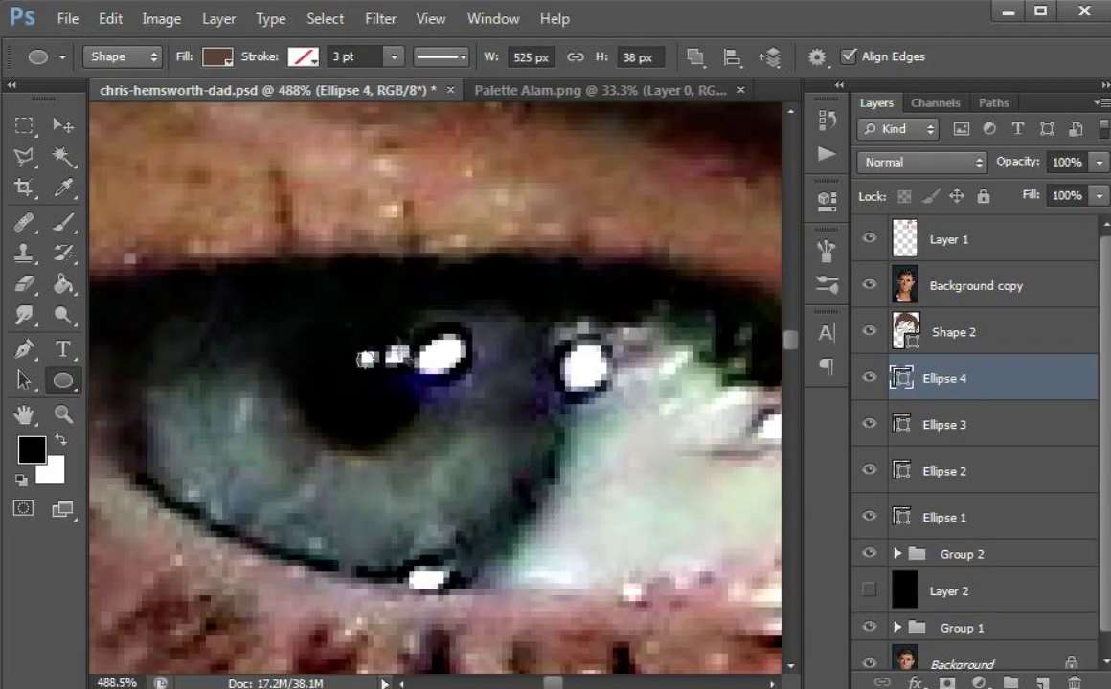
{"action": "left_click_drag", "start_coordinate": [407, 323], "coordinate": [463, 374]}
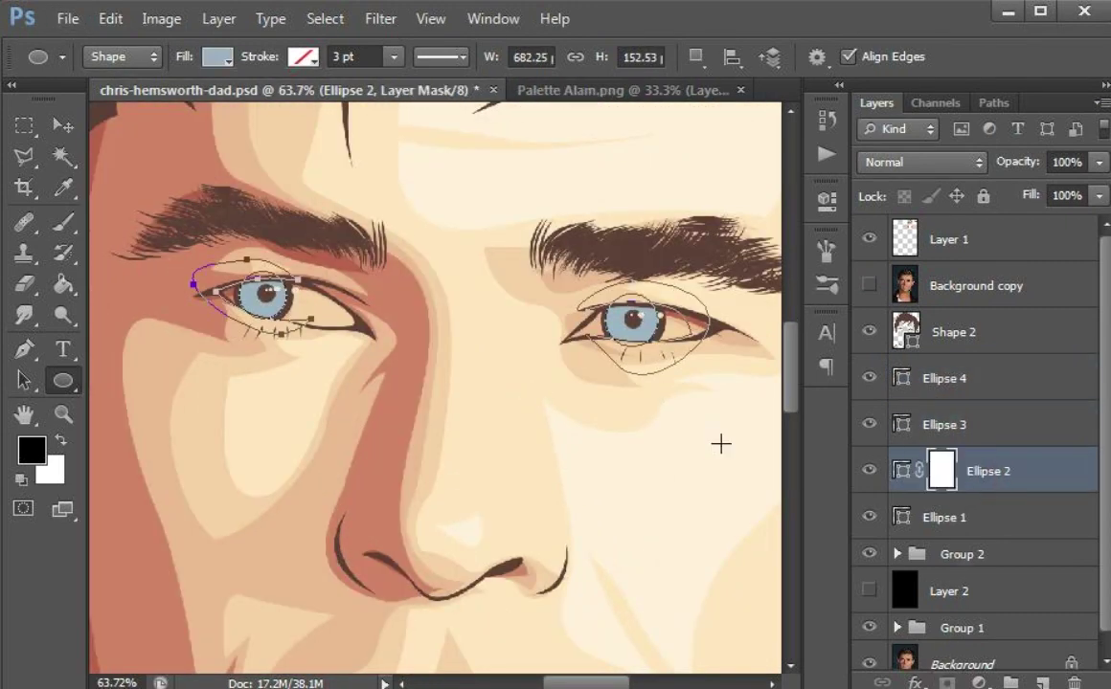
{"action": "key", "text": "b"}
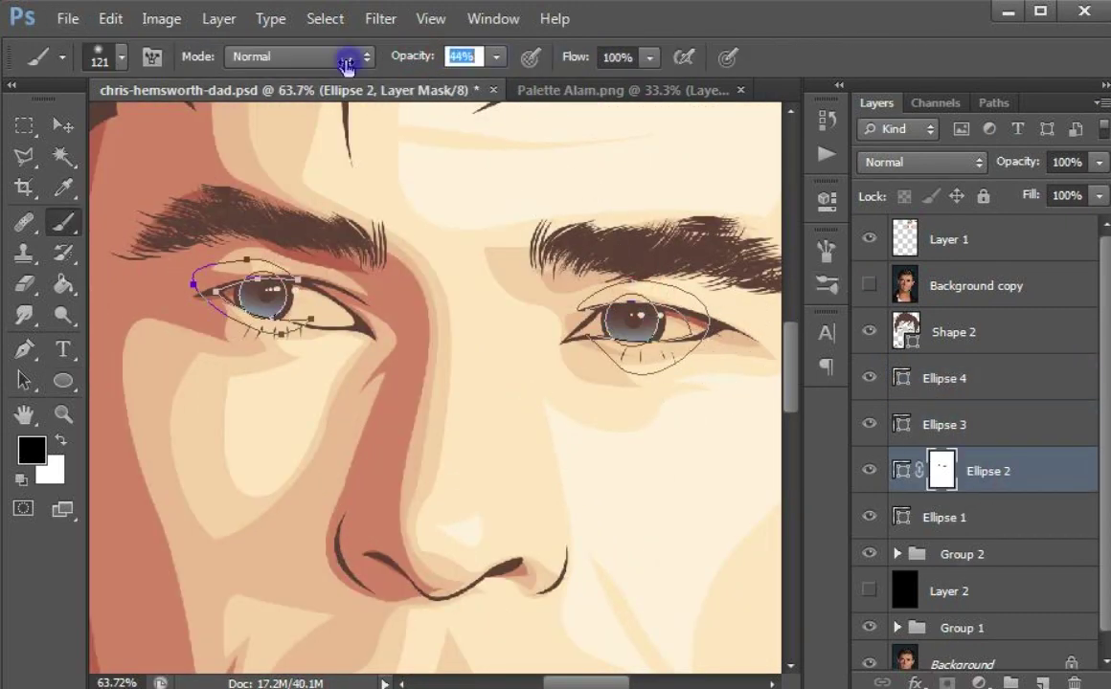
- Trace the lit-side eye opening along both eyelids as a new shape above Group 2, beneath the iris circles
{"action": "left_click", "coordinate": [987, 521]}
{"action": "left_click", "coordinate": [979, 558]}
{"action": "key", "text": "p"}
{"action": "scroll", "coordinate": [711, 339], "scroll_direction": "up", "scroll_amount": 13}
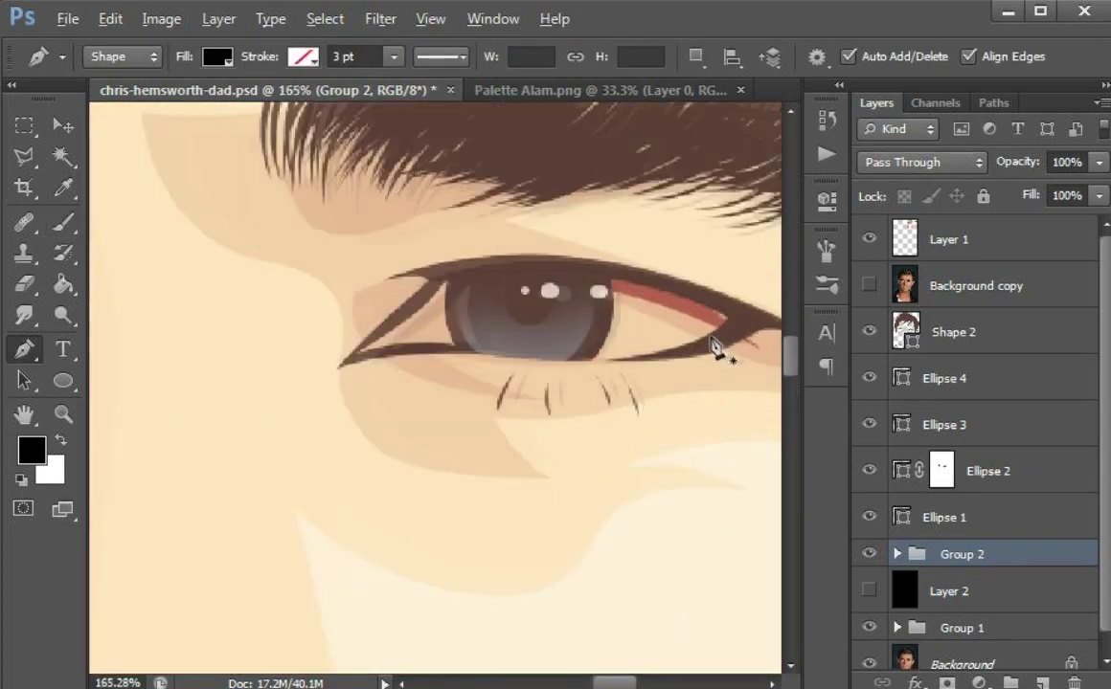
{"action": "left_click", "coordinate": [758, 318]}
{"action": "left_click_drag", "start_coordinate": [517, 246], "coordinate": [385, 241]}
{"action": "left_click", "coordinate": [340, 270]}
{"action": "left_click", "coordinate": [226, 367]}
{"action": "left_click", "coordinate": [394, 360]}
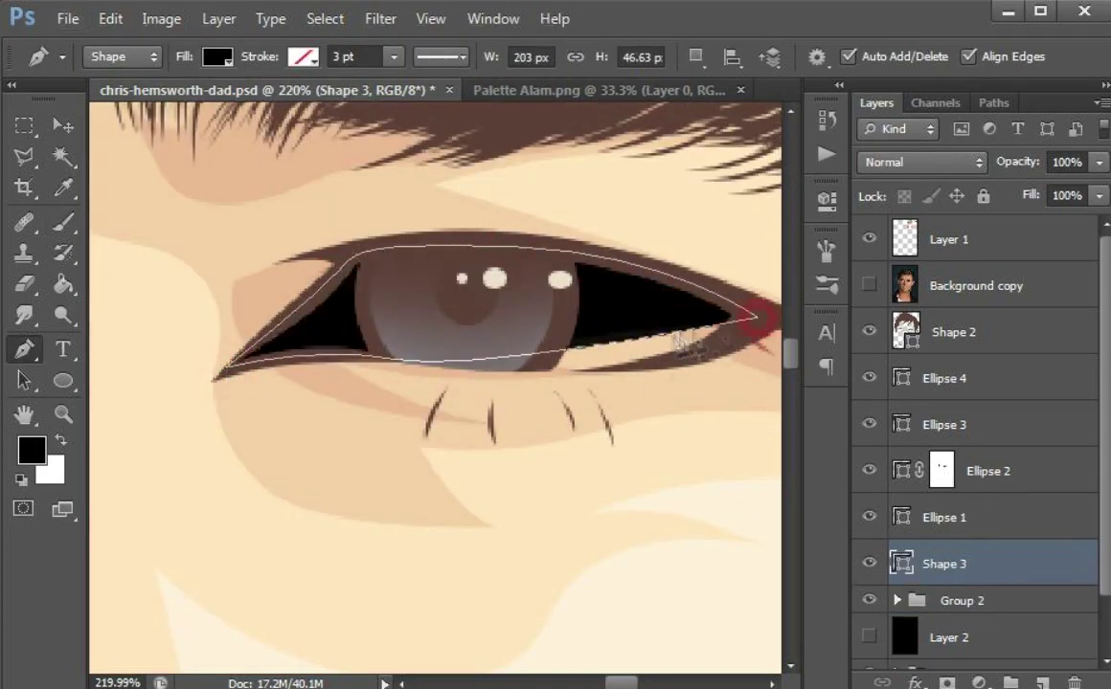
{"action": "left_click_drag", "start_coordinate": [665, 366], "coordinate": [667, 368]}
- Recolour the lit-side eye opening shape to a greyish brown
{"action": "scroll", "coordinate": [666, 367], "scroll_direction": "down", "scroll_amount": 20}
{"action": "double_click", "coordinate": [902, 563]}
{"action": "left_click", "coordinate": [495, 178]}
{"action": "key", "text": "Return"}
{"action": "scroll", "coordinate": [413, 357], "scroll_direction": "up", "scroll_amount": 17}
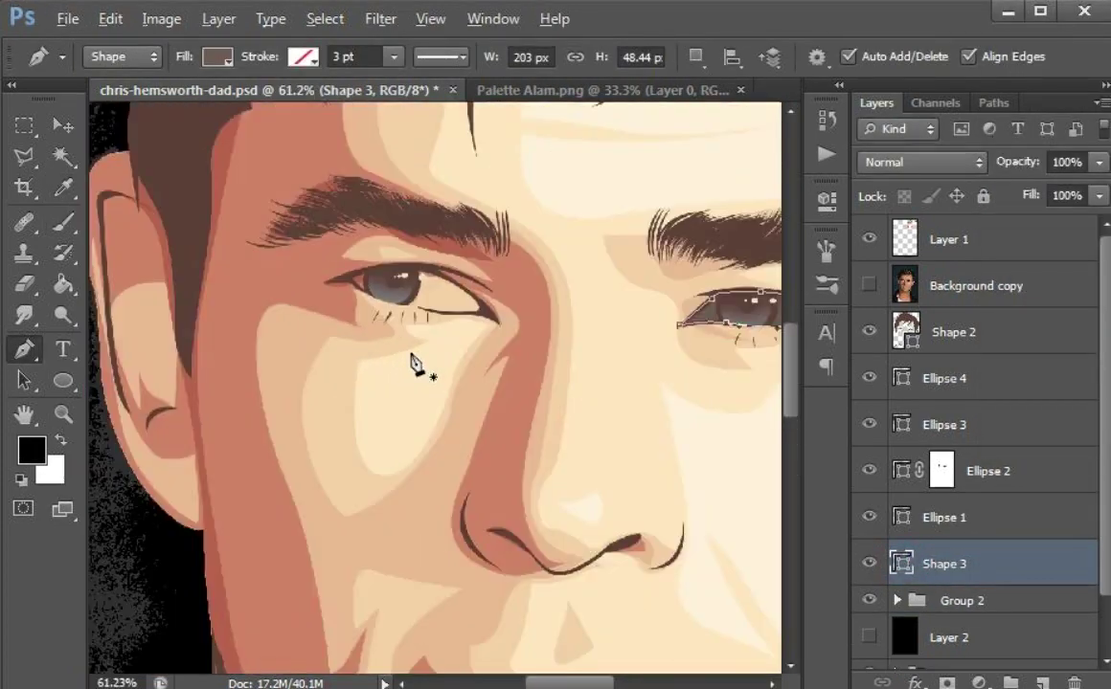
- Save the document, and trace the shadow-side eye opening along both eyelids as a second path in Shape 3
{"action": "left_click_drag", "start_coordinate": [700, 302], "coordinate": [344, 279]}
{"action": "scroll", "coordinate": [344, 278], "scroll_direction": "up", "scroll_amount": 13}
{"action": "left_click_drag", "start_coordinate": [666, 243], "coordinate": [702, 255]}
{"action": "left_click_drag", "start_coordinate": [615, 292], "coordinate": [434, 223]}
{"action": "key", "text": "v"}
{"action": "key", "text": "ctrl+s"}
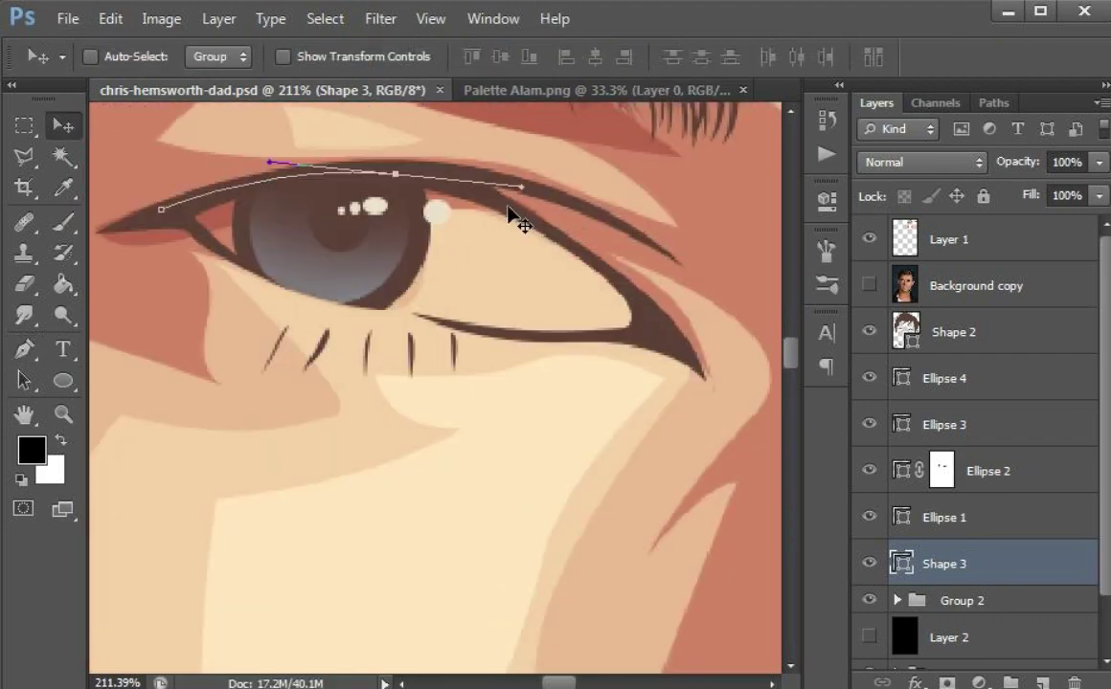
{"action": "key", "text": "p"}
{"action": "left_click", "coordinate": [665, 327]}
{"action": "left_click", "coordinate": [572, 334]}
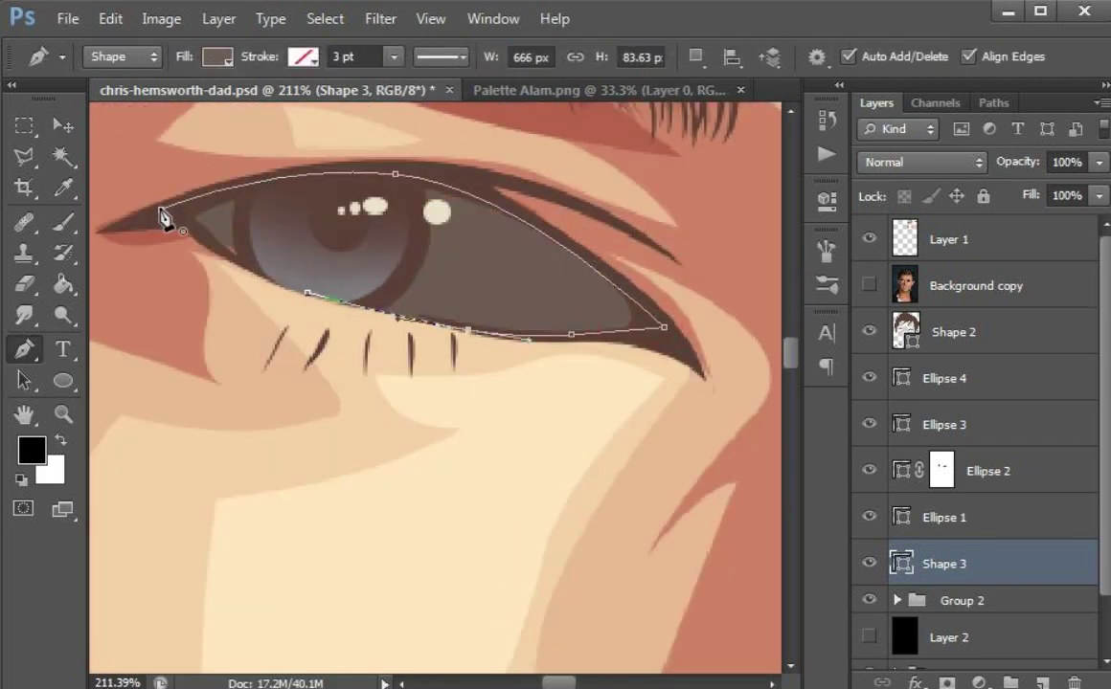
{"action": "scroll", "coordinate": [623, 445], "scroll_direction": "down", "scroll_amount": 10}
- Hide Group 2, collect the layers from Shape 3 to Ellipse 4 in a new group, and hide and expand that group
{"action": "scroll", "coordinate": [613, 407], "scroll_direction": "up", "scroll_amount": 7}
{"action": "left_click", "coordinate": [868, 601]}
{"action": "left_click", "coordinate": [967, 379], "text": "shift"}
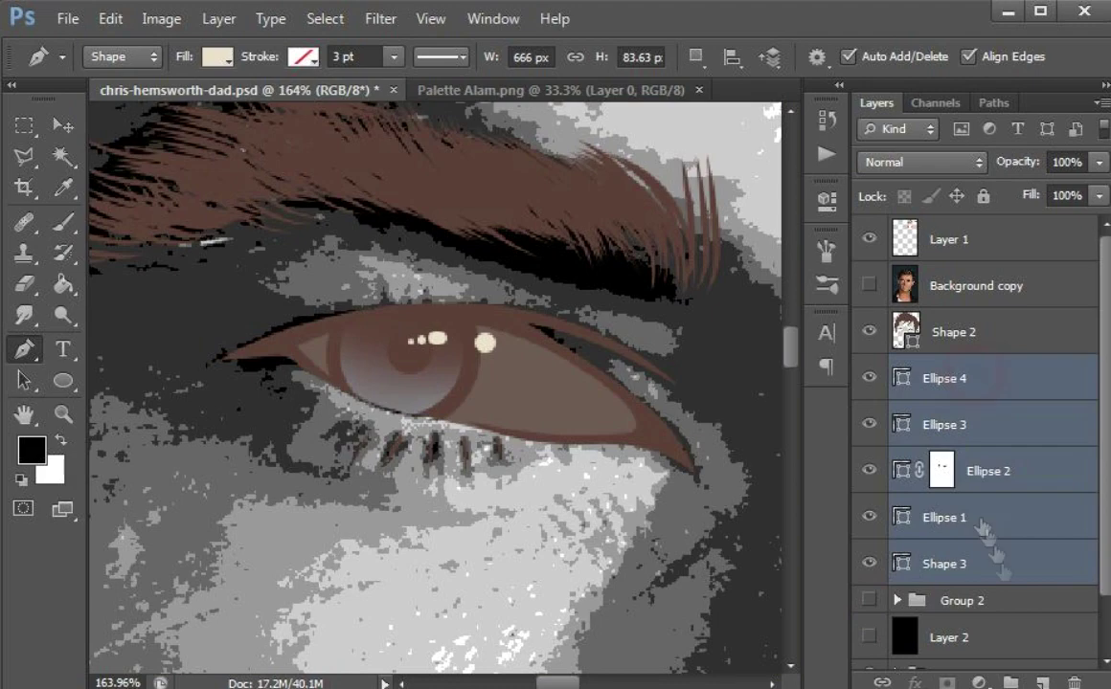
{"action": "left_click_drag", "start_coordinate": [990, 550], "coordinate": [1011, 682]}
{"action": "left_click", "coordinate": [873, 370]}
{"action": "left_click", "coordinate": [897, 370]}
- Trace a smaller eye-white area inside both eye openings as a new shape directly above Shape 3
{"action": "left_click", "coordinate": [927, 589]}
{"action": "scroll", "coordinate": [452, 360], "scroll_direction": "up", "scroll_amount": 5}
{"action": "left_click", "coordinate": [228, 369]}
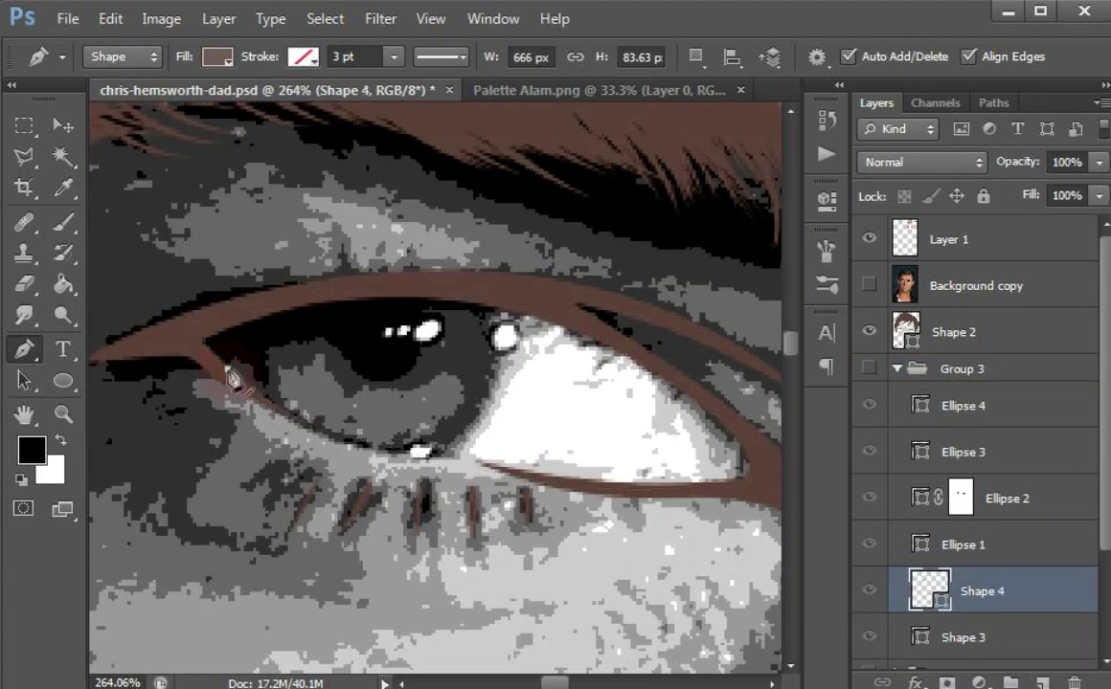
{"action": "left_click", "coordinate": [698, 380]}
{"action": "left_click", "coordinate": [868, 369]}
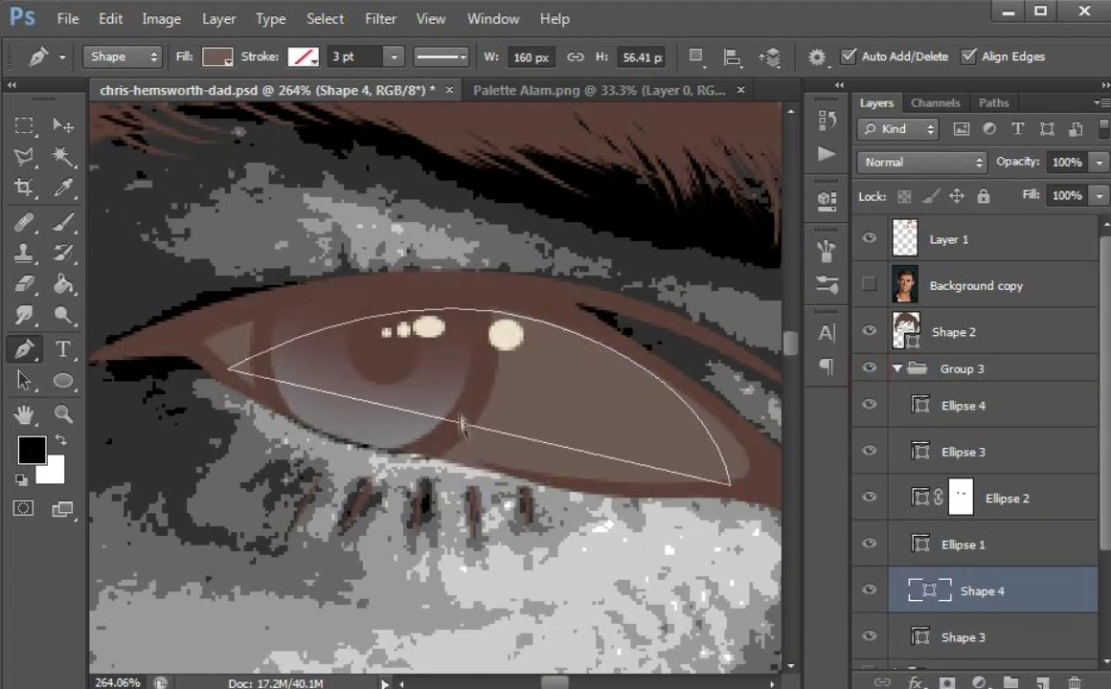
{"action": "left_click_drag", "start_coordinate": [451, 465], "coordinate": [440, 465]}
{"action": "scroll", "coordinate": [441, 466], "scroll_direction": "down", "scroll_amount": 7}
{"action": "left_click", "coordinate": [869, 369]}
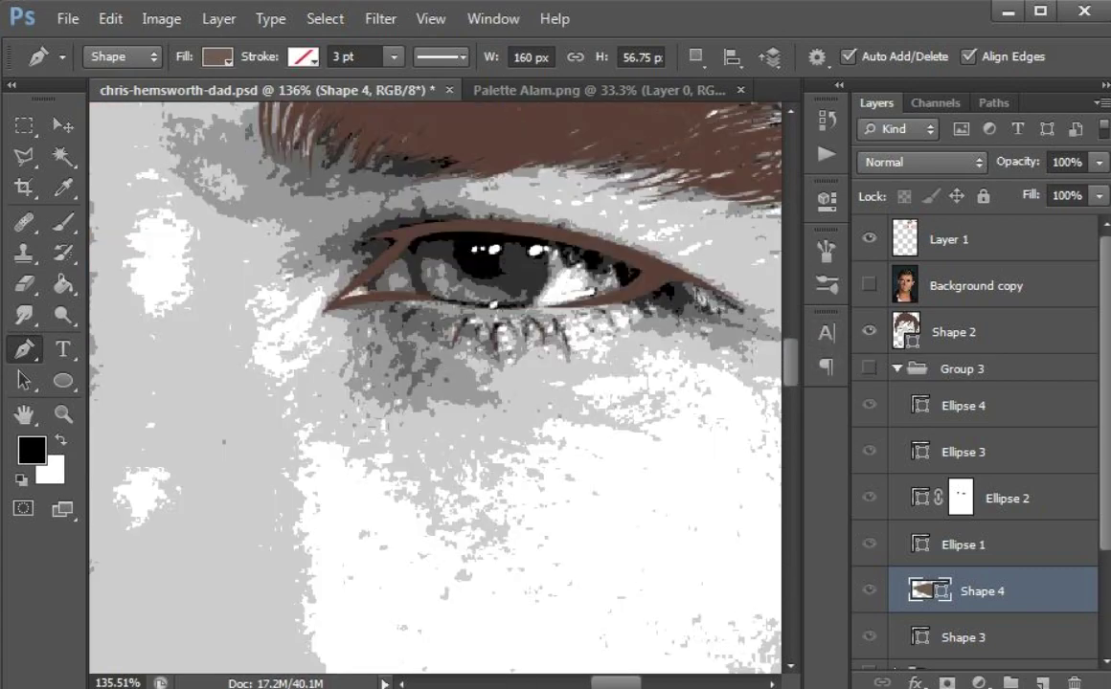
{"action": "left_click", "coordinate": [873, 369]}
{"action": "scroll", "coordinate": [549, 299], "scroll_direction": "up", "scroll_amount": 3}
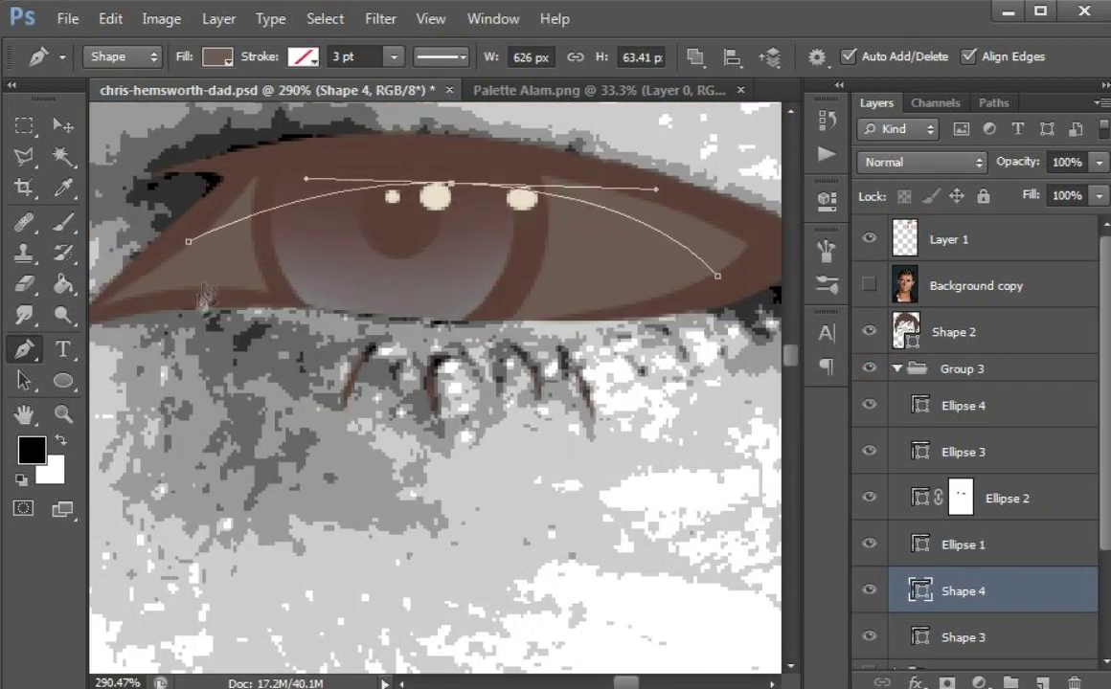
{"action": "scroll", "coordinate": [718, 288], "scroll_direction": "down", "scroll_amount": 6}
- Colour the smaller eye-white shape beige, and trace another area above it across both eyes using Combine Shapes
{"action": "key", "text": "i"}
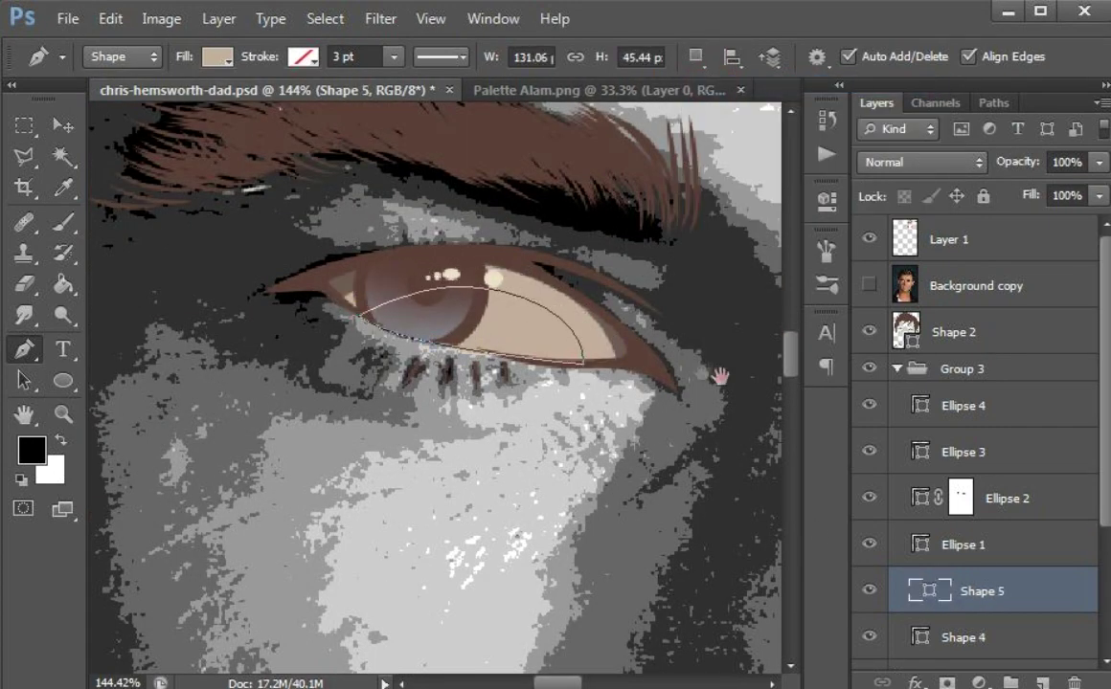
{"action": "left_click", "coordinate": [696, 56]}
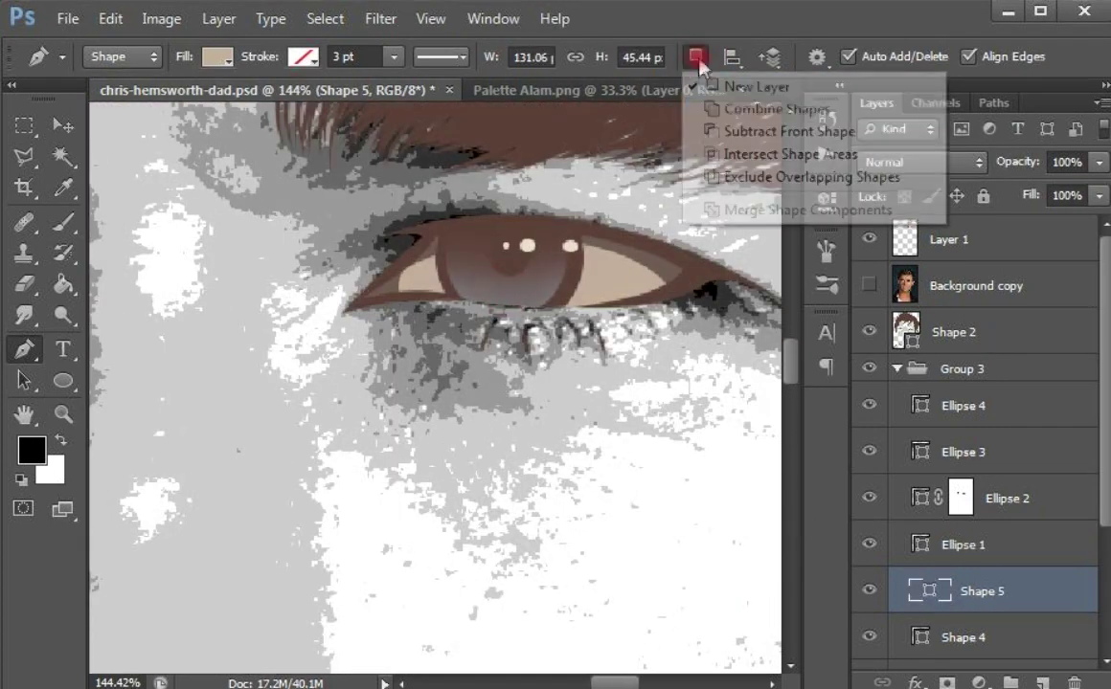
{"action": "left_click", "coordinate": [738, 69]}
{"action": "scroll", "coordinate": [580, 261], "scroll_direction": "up", "scroll_amount": 3}
{"action": "left_click", "coordinate": [634, 300]}
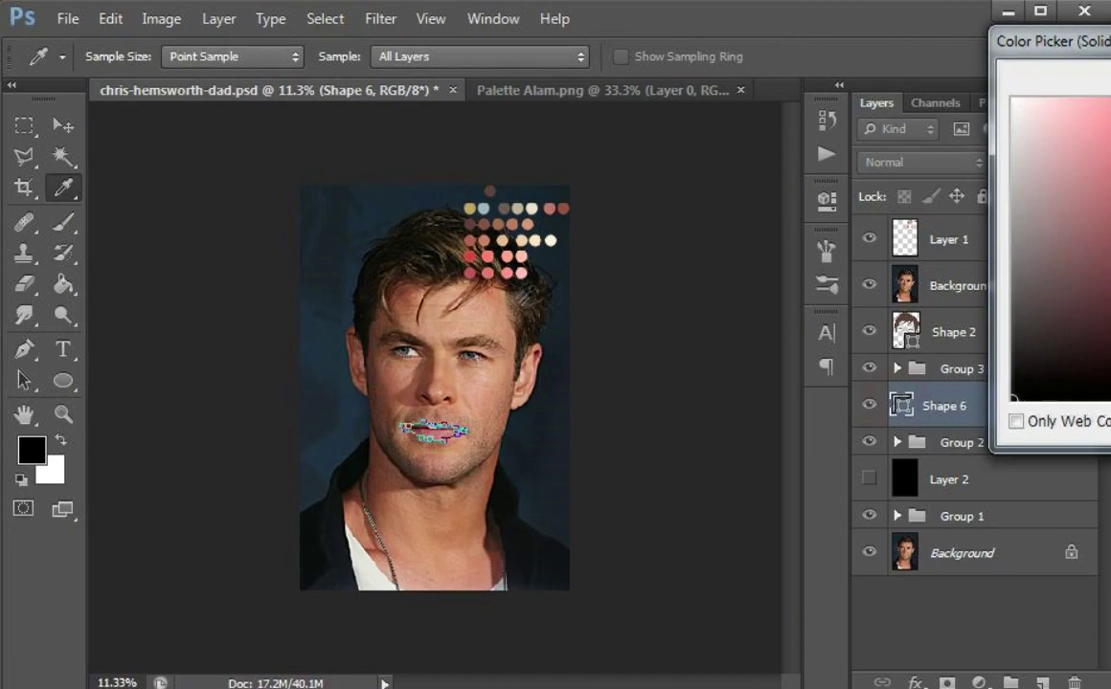
- Place the lip outline shape in a new group, and trace the shadowed part of the upper lip as a new shape above it
{"action": "left_click_drag", "start_coordinate": [943, 405], "coordinate": [1010, 683]}
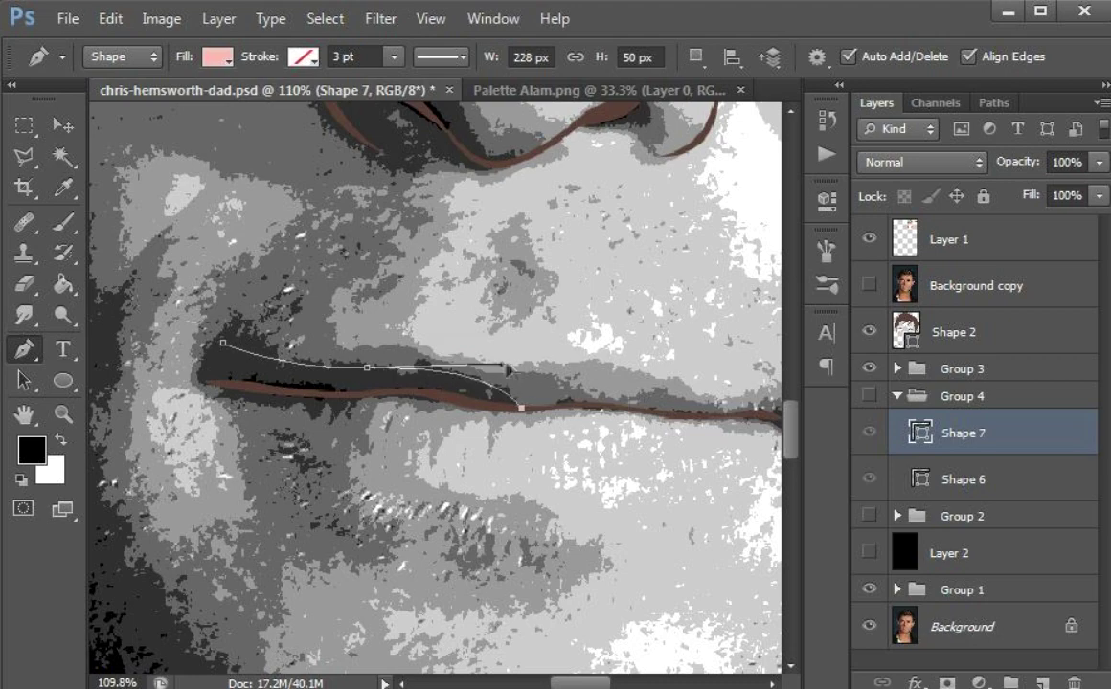
{"action": "left_click_drag", "start_coordinate": [594, 404], "coordinate": [635, 408]}
{"action": "left_click_drag", "start_coordinate": [711, 420], "coordinate": [571, 398]}
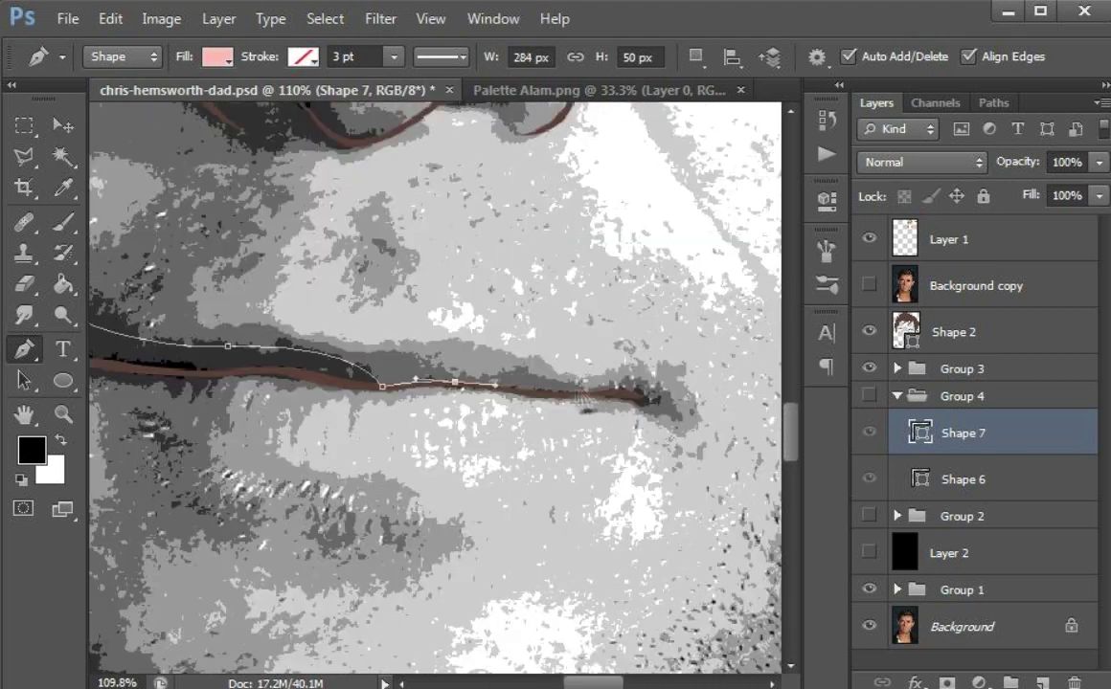
{"action": "left_click_drag", "start_coordinate": [340, 383], "coordinate": [248, 353]}
{"action": "left_click", "coordinate": [389, 367]}
{"action": "left_click", "coordinate": [416, 322]}
- Trace a mid-tone area from the lower lip's shadow side along the lip line and over the upper lip, directly above Shape 6
{"action": "left_click", "coordinate": [963, 479]}
{"action": "key", "text": "Return"}
{"action": "left_click", "coordinate": [285, 484]}
{"action": "left_click_drag", "start_coordinate": [282, 408], "coordinate": [291, 381]}
{"action": "left_click", "coordinate": [301, 365]}
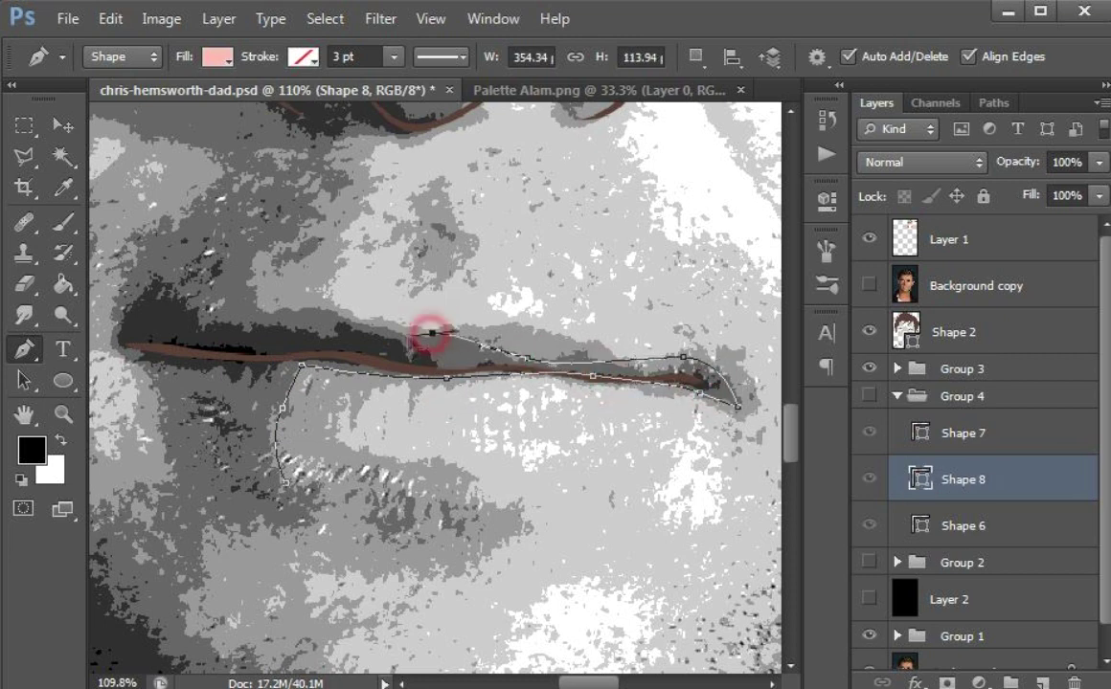
- Trace a wider lip-tone area around the lower lip, the mouth corner and the upper lip as a new shape directly above Shape 6
{"action": "left_click", "coordinate": [962, 526]}
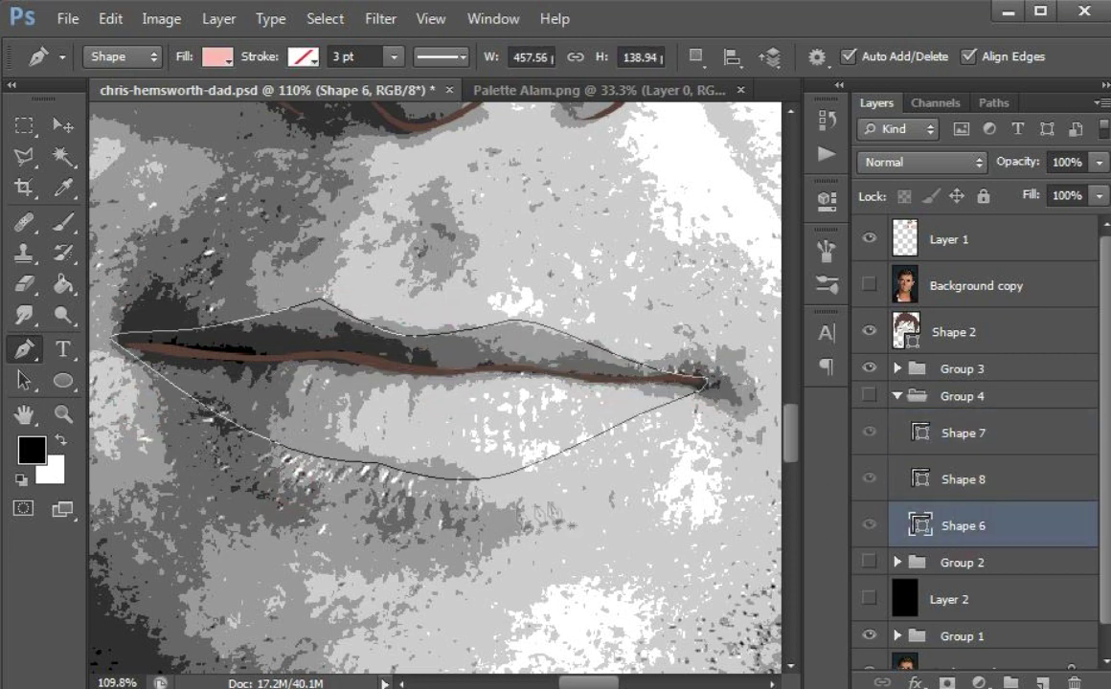
{"action": "left_click", "coordinate": [499, 517]}
{"action": "left_click_drag", "start_coordinate": [422, 451], "coordinate": [364, 452]}
{"action": "left_click_drag", "start_coordinate": [656, 394], "coordinate": [691, 406]}
{"action": "left_click", "coordinate": [747, 424]}
{"action": "left_click_drag", "start_coordinate": [720, 359], "coordinate": [682, 355]}
{"action": "left_click_drag", "start_coordinate": [612, 349], "coordinate": [573, 337]}
{"action": "left_click_drag", "start_coordinate": [452, 324], "coordinate": [409, 325]}
{"action": "left_click_drag", "start_coordinate": [349, 312], "coordinate": [311, 291]}
{"action": "left_click_drag", "start_coordinate": [499, 517], "coordinate": [497, 477]}
- Trace a small highlight on the lit side of the lower lip as a new shape directly above Shape 6
{"action": "left_click", "coordinate": [955, 570]}
{"action": "left_click", "coordinate": [948, 523]}
{"action": "left_click", "coordinate": [954, 571]}
{"action": "left_click", "coordinate": [672, 424]}
{"action": "left_click_drag", "start_coordinate": [528, 394], "coordinate": [475, 406]}
- Recolour Shapes 7, 8, 9 and 10 with palette pinks, from dark pink for Shape 7 to pale pink for Shape 10
{"action": "scroll", "coordinate": [737, 355], "scroll_direction": "down", "scroll_amount": 10}
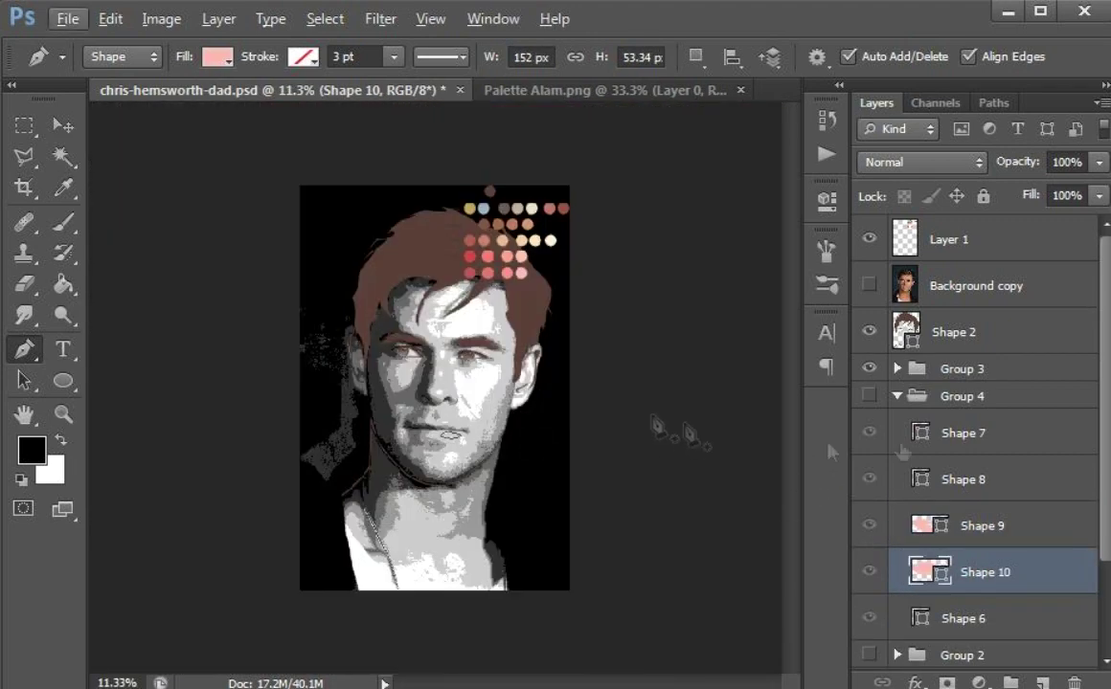
{"action": "double_click", "coordinate": [921, 434]}
{"action": "key", "text": "Return"}
{"action": "double_click", "coordinate": [921, 480]}
{"action": "key", "text": "Return"}
{"action": "double_click", "coordinate": [942, 523]}
{"action": "left_click", "coordinate": [508, 274]}
{"action": "key", "text": "Return"}
{"action": "double_click", "coordinate": [942, 574]}
{"action": "left_click", "coordinate": [520, 274]}
{"action": "key", "text": "Return"}
- Show Group 4 and Group 2, and trim Shape 10 with the lip outline copied from Shape 6 using Intersect Shape Areas
{"action": "scroll", "coordinate": [430, 466], "scroll_direction": "up", "scroll_amount": 5}
{"action": "scroll", "coordinate": [430, 466], "scroll_direction": "up", "scroll_amount": 5}
{"action": "left_click", "coordinate": [869, 395]}
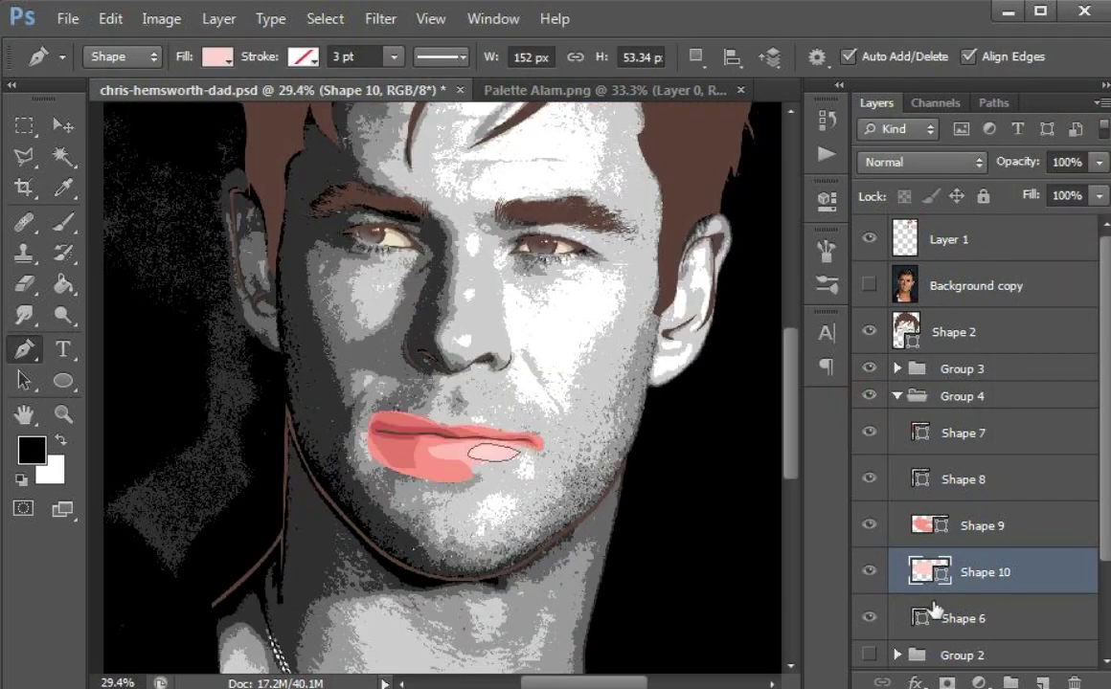
{"action": "left_click", "coordinate": [935, 612]}
{"action": "scroll", "coordinate": [904, 575], "scroll_direction": "down", "scroll_amount": 3}
{"action": "left_click", "coordinate": [869, 537]}
{"action": "left_click", "coordinate": [924, 454]}
{"action": "left_click", "coordinate": [728, 153]}
{"action": "key", "text": "Return"}
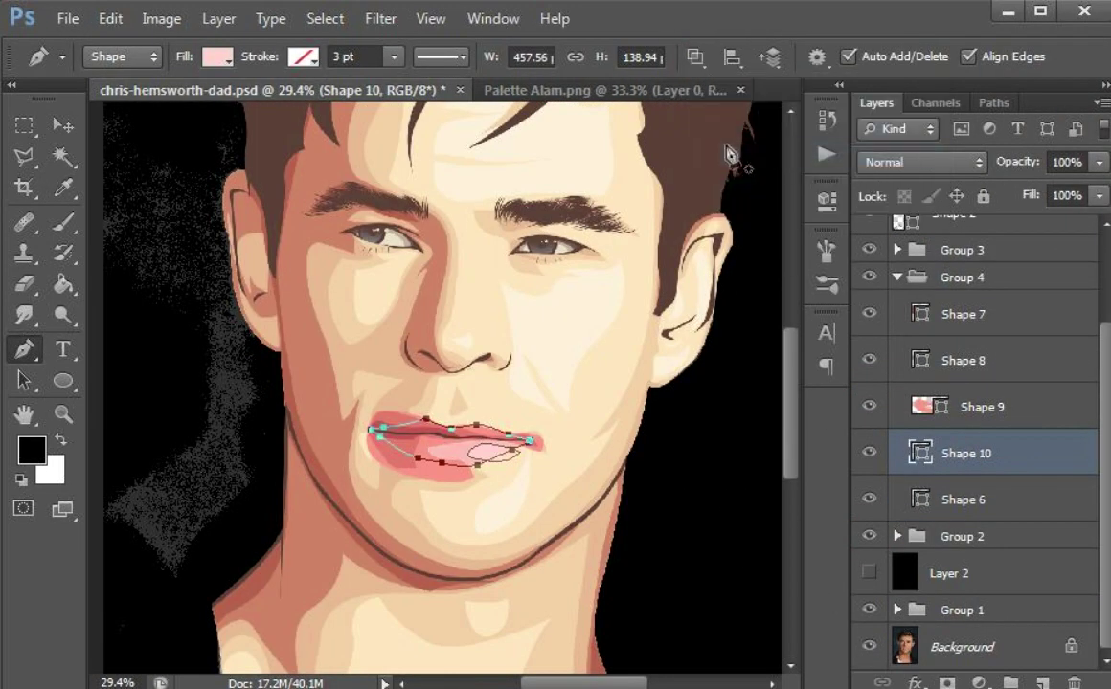
- Trim Shape 9, Shape 8 and Shape 7 with the same lip outline, and select Layer 2
{"action": "left_click", "coordinate": [974, 406]}
{"action": "left_click", "coordinate": [967, 360]}
{"action": "left_click", "coordinate": [966, 314]}
{"action": "left_click", "coordinate": [967, 573]}
{"action": "scroll", "coordinate": [584, 517], "scroll_direction": "down", "scroll_amount": 9}
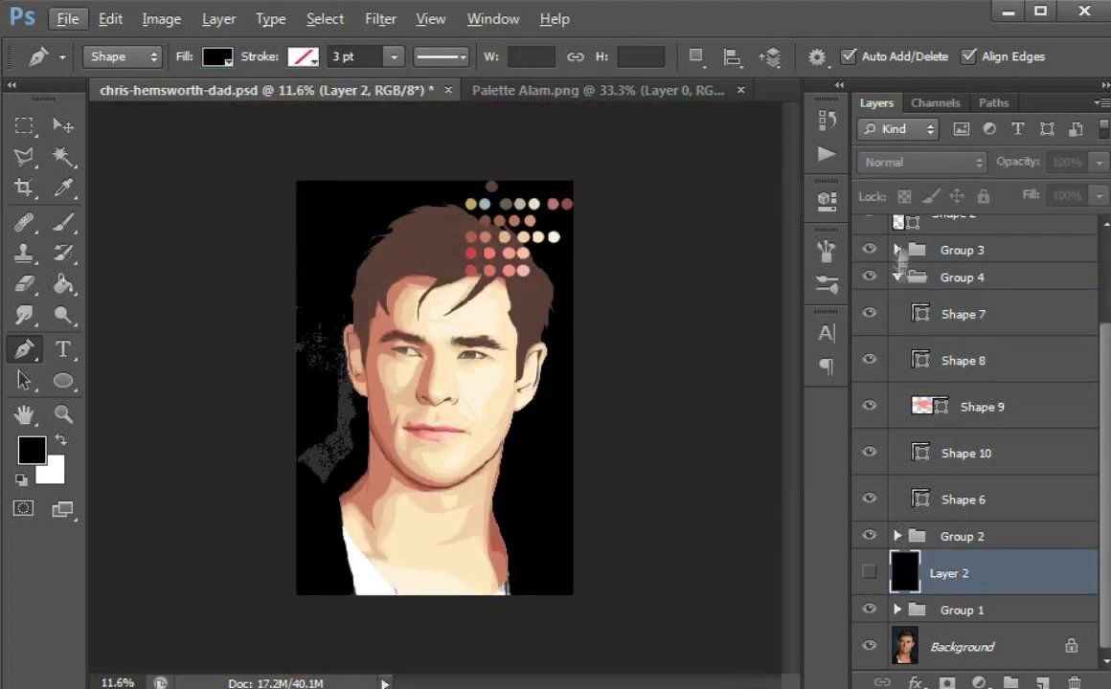
- Collapse Group 4, expand Group 1, and hide both its Curves 1 adjustment and the whole group
{"action": "left_click", "coordinate": [897, 277]}
{"action": "left_click", "coordinate": [940, 460]}
{"action": "left_click", "coordinate": [897, 497]}
{"action": "left_click", "coordinate": [870, 580]}
{"action": "left_click", "coordinate": [869, 498]}
- Trace the whole jacket around the neck and shoulders, extending past the canvas edges, as a new black shape above Layer 2
{"action": "scroll", "coordinate": [502, 556], "scroll_direction": "up", "scroll_amount": 8}
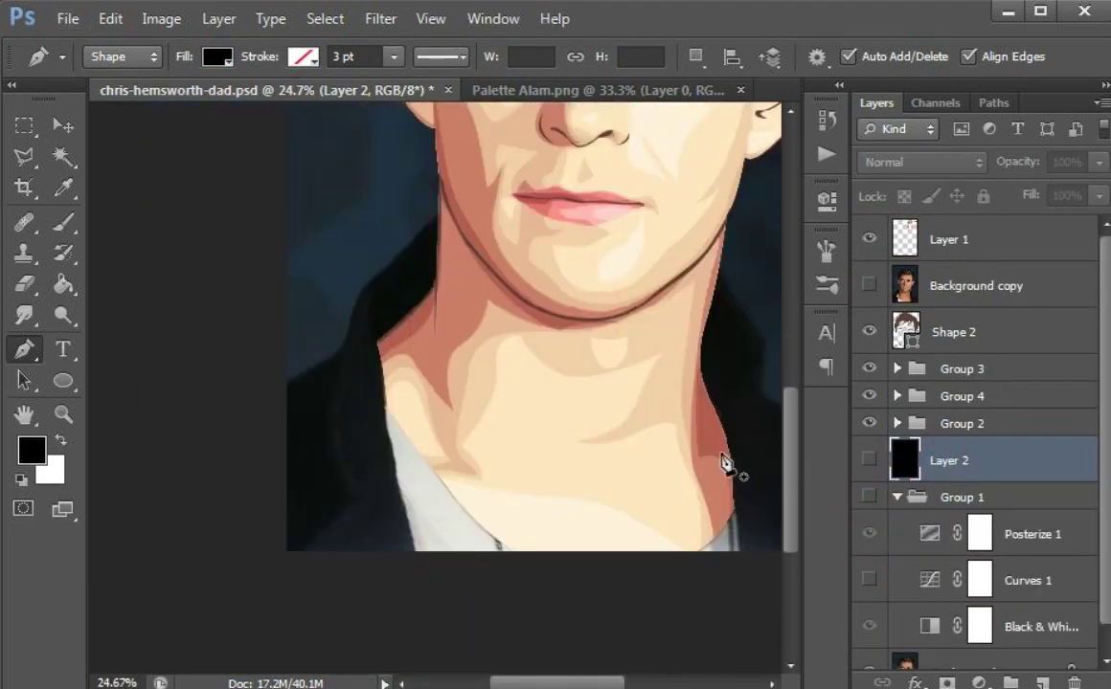
{"action": "left_click", "coordinate": [441, 211]}
{"action": "left_click_drag", "start_coordinate": [384, 272], "coordinate": [364, 283]}
{"action": "left_click_drag", "start_coordinate": [285, 613], "coordinate": [351, 615]}
{"action": "left_click", "coordinate": [763, 577]}
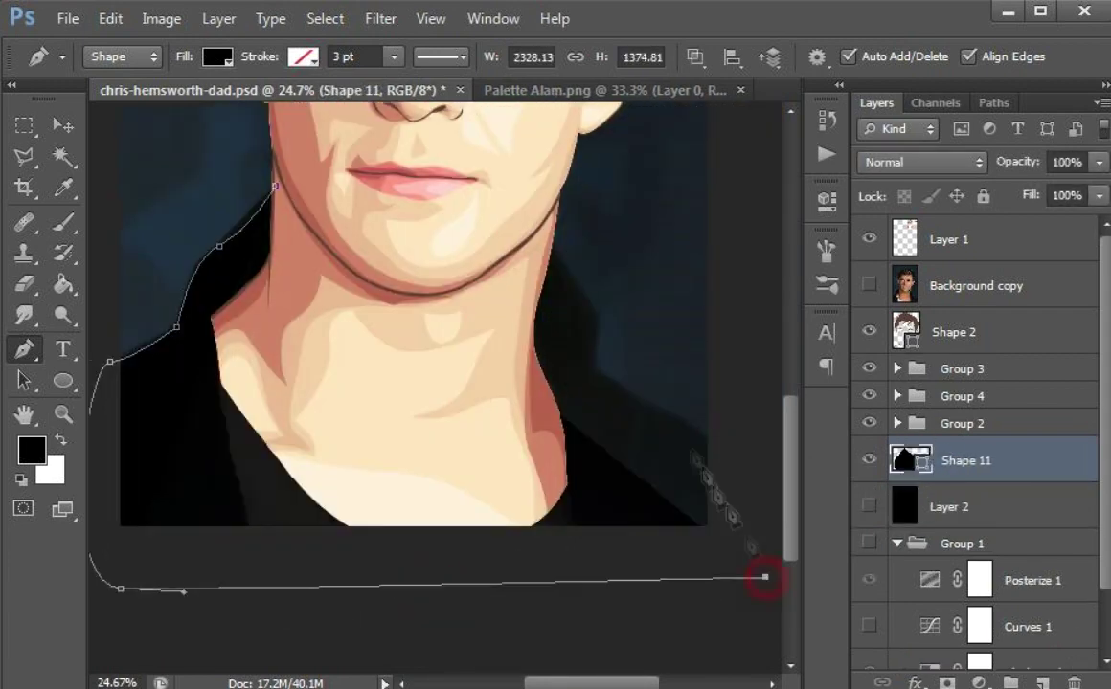
{"action": "left_click_drag", "start_coordinate": [707, 433], "coordinate": [663, 406]}
{"action": "left_click", "coordinate": [598, 366]}
{"action": "left_click_drag", "start_coordinate": [597, 312], "coordinate": [580, 287]}
{"action": "left_click_drag", "start_coordinate": [552, 230], "coordinate": [538, 198]}
{"action": "left_click", "coordinate": [276, 185]}
- Place the jacket shape in a new group and hide that group
{"action": "left_click", "coordinate": [975, 507]}
{"action": "scroll", "coordinate": [449, 540], "scroll_direction": "down", "scroll_amount": 1}
{"action": "left_click_drag", "start_coordinate": [407, 383], "coordinate": [521, 345]}
{"action": "left_click", "coordinate": [869, 461]}
{"action": "left_click_drag", "start_coordinate": [998, 466], "coordinate": [1010, 683]}
{"action": "left_click", "coordinate": [868, 424]}
- Trace the shadow-side shoulder and the back of the collar as a new shape layer above Shape 11
{"action": "left_click", "coordinate": [937, 462]}
{"action": "left_click", "coordinate": [696, 56]}
{"action": "left_click", "coordinate": [728, 81]}
{"action": "left_click", "coordinate": [238, 501]}
{"action": "left_click_drag", "start_coordinate": [281, 483], "coordinate": [330, 463]}
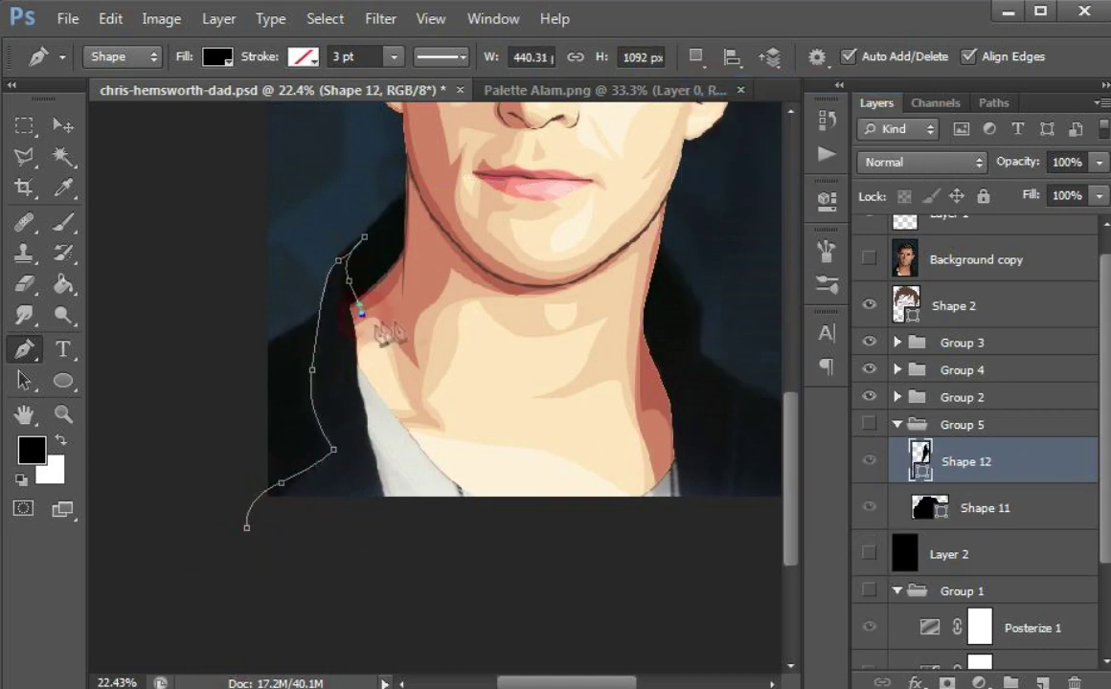
{"action": "scroll", "coordinate": [376, 333], "scroll_direction": "right", "scroll_amount": 3}
{"action": "left_click_drag", "start_coordinate": [460, 315], "coordinate": [502, 368]}
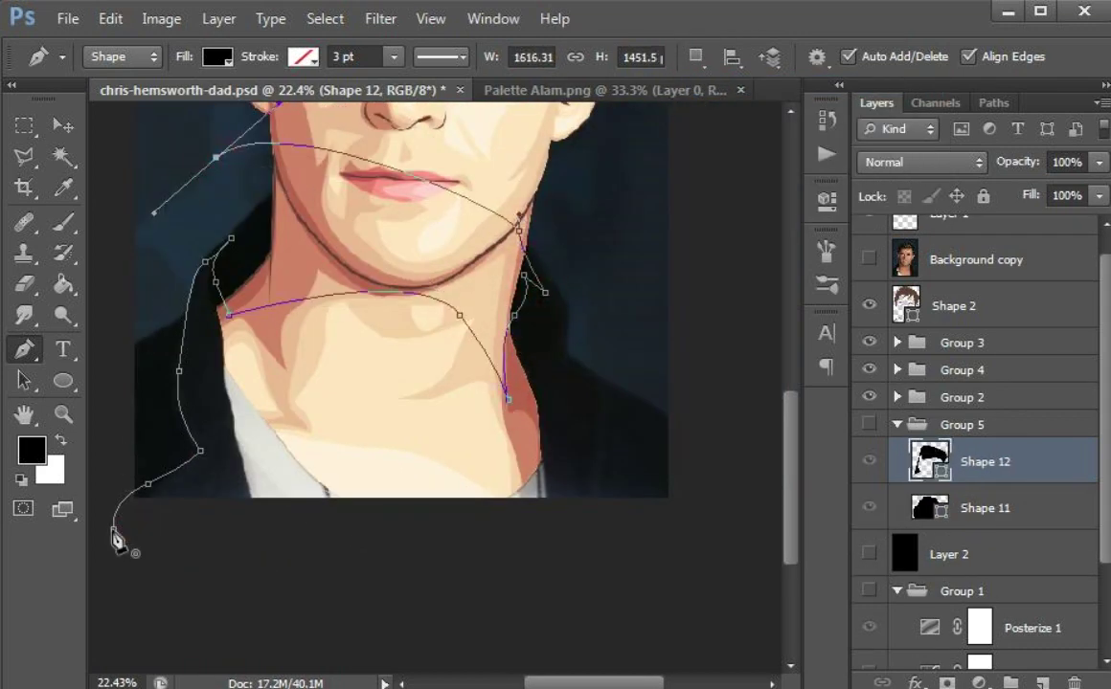
- Trace the jacket's front opening and lapels as a new shape above Shape 12
{"action": "left_click_drag", "start_coordinate": [347, 485], "coordinate": [389, 473]}
{"action": "left_click", "coordinate": [744, 527]}
{"action": "left_click_drag", "start_coordinate": [687, 445], "coordinate": [665, 418]}
{"action": "left_click", "coordinate": [649, 399]}
{"action": "left_click", "coordinate": [613, 364]}
{"action": "left_click_drag", "start_coordinate": [575, 467], "coordinate": [538, 507]}
{"action": "left_click_drag", "start_coordinate": [372, 517], "coordinate": [336, 462]}
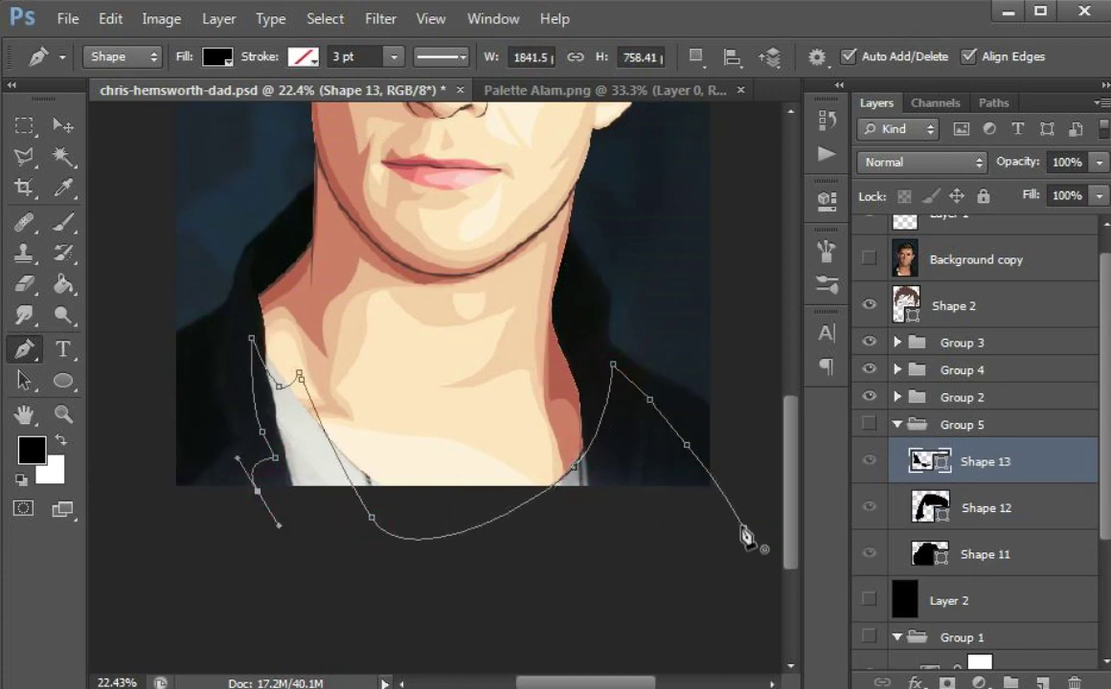
- Trim Shape 12 and Shape 13 with the jacket outline copied from Shape 11 using Intersect Shape Areas
{"action": "left_click", "coordinate": [942, 557]}
{"action": "left_click", "coordinate": [961, 506]}
{"action": "left_click", "coordinate": [696, 56]}
{"action": "left_click", "coordinate": [708, 154]}
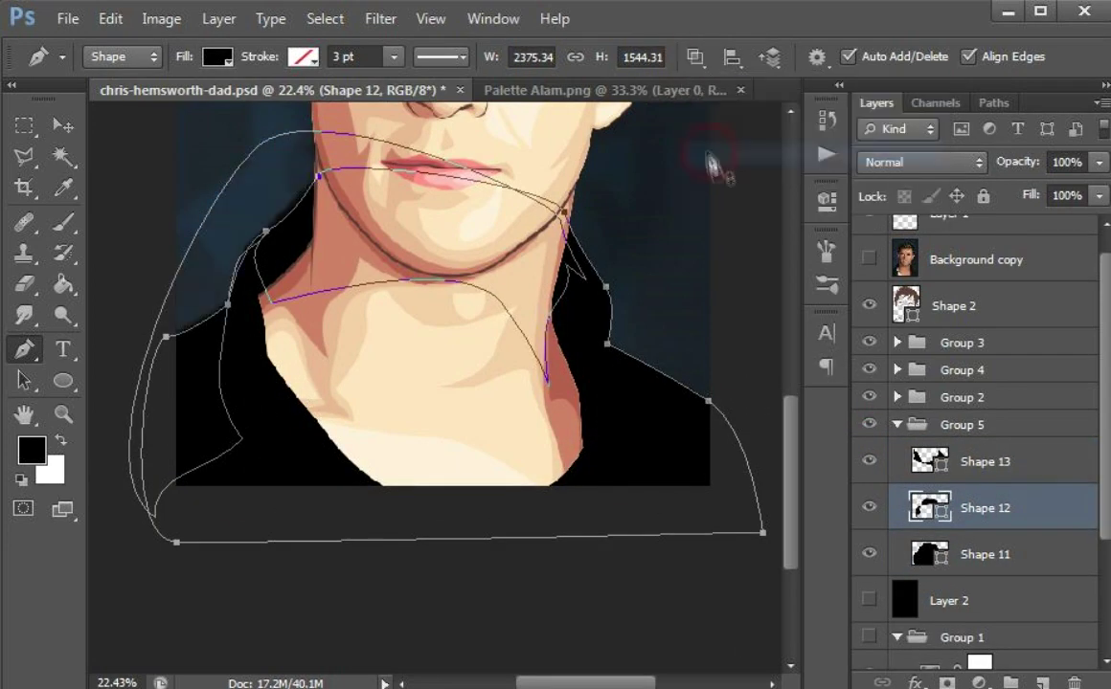
{"action": "left_click", "coordinate": [963, 462]}
{"action": "key", "text": "ctrl+v"}
{"action": "left_click", "coordinate": [948, 424]}
- Recolour the three jacket shapes in shades of brown, with the darkest on Shape 12, and collapse Group 5
{"action": "scroll", "coordinate": [512, 378], "scroll_direction": "down", "scroll_amount": 1}
{"action": "left_click_drag", "start_coordinate": [488, 278], "coordinate": [460, 603]}
{"action": "double_click", "coordinate": [930, 555]}
{"action": "left_click", "coordinate": [485, 192]}
{"action": "key", "text": "Return"}
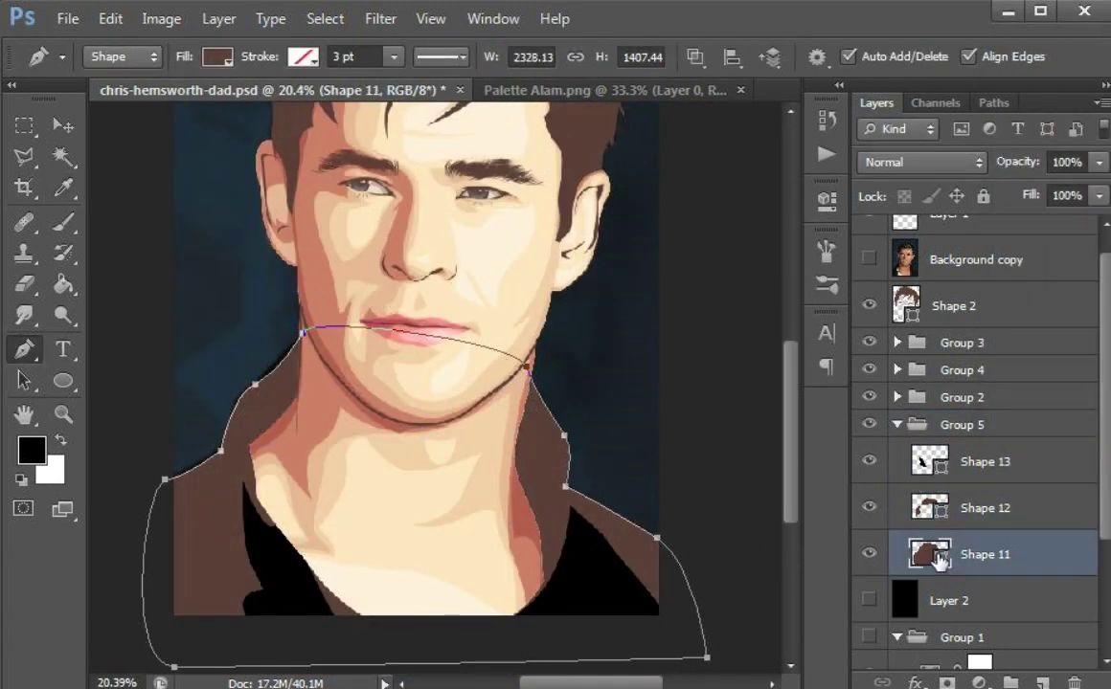
{"action": "double_click", "coordinate": [929, 554]}
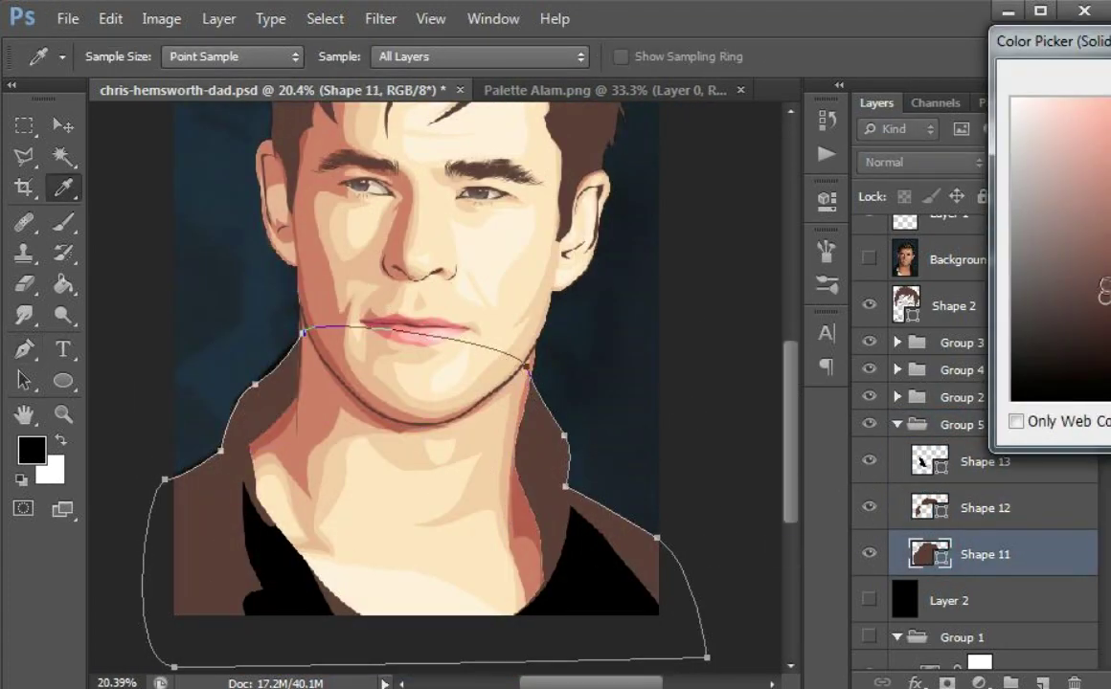
{"action": "left_click", "coordinate": [967, 462]}
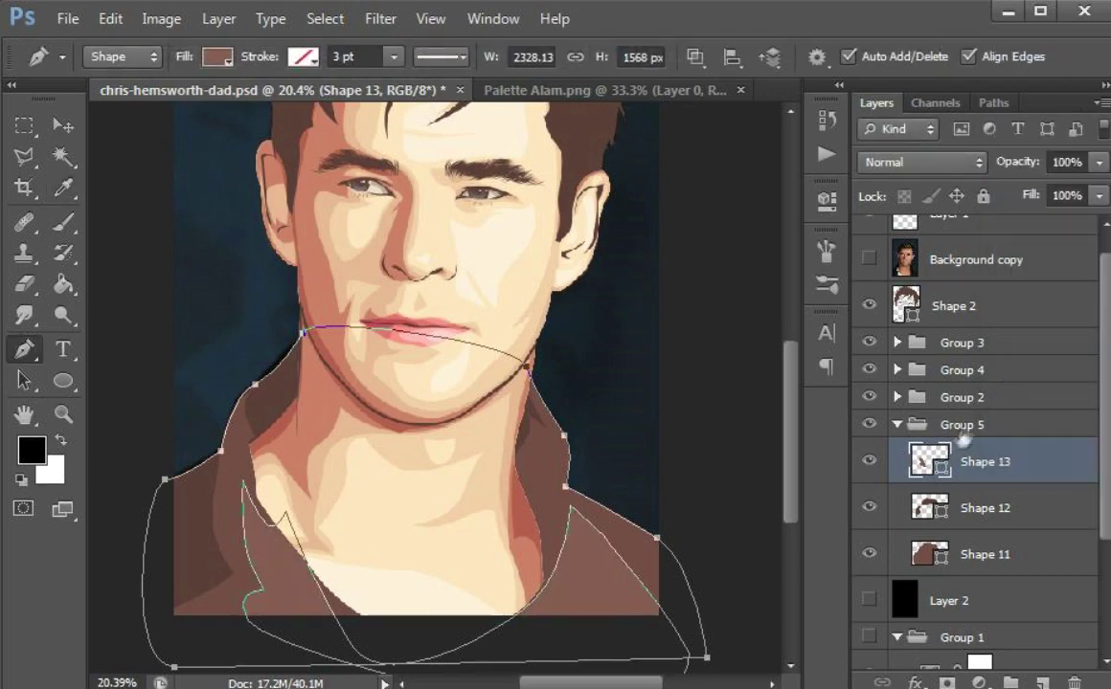
{"action": "left_click", "coordinate": [962, 428]}
{"action": "scroll", "coordinate": [359, 496], "scroll_direction": "down", "scroll_amount": 2}
{"action": "left_click", "coordinate": [896, 424]}
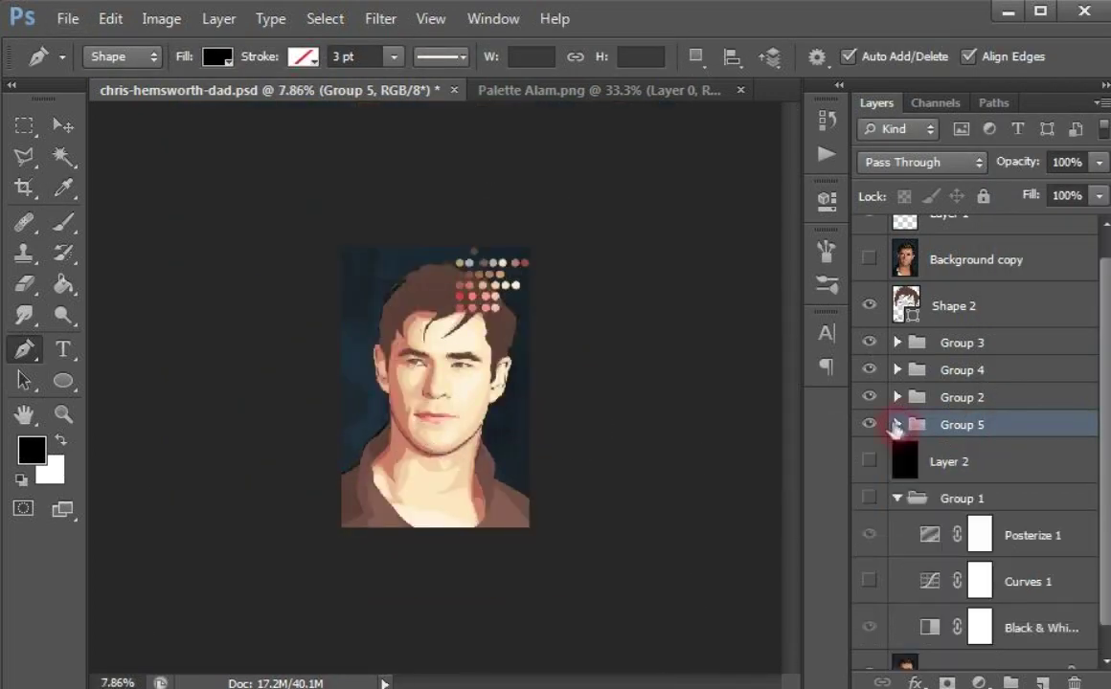
- Hide Layer 1, Shape 2 and Group 2, show Group 1, and trace a pointed hair strand at the crown as a new shape above Shape 2
{"action": "scroll", "coordinate": [958, 316], "scroll_direction": "up", "scroll_amount": 1}
{"action": "left_click", "coordinate": [869, 239]}
{"action": "left_click", "coordinate": [958, 332]}
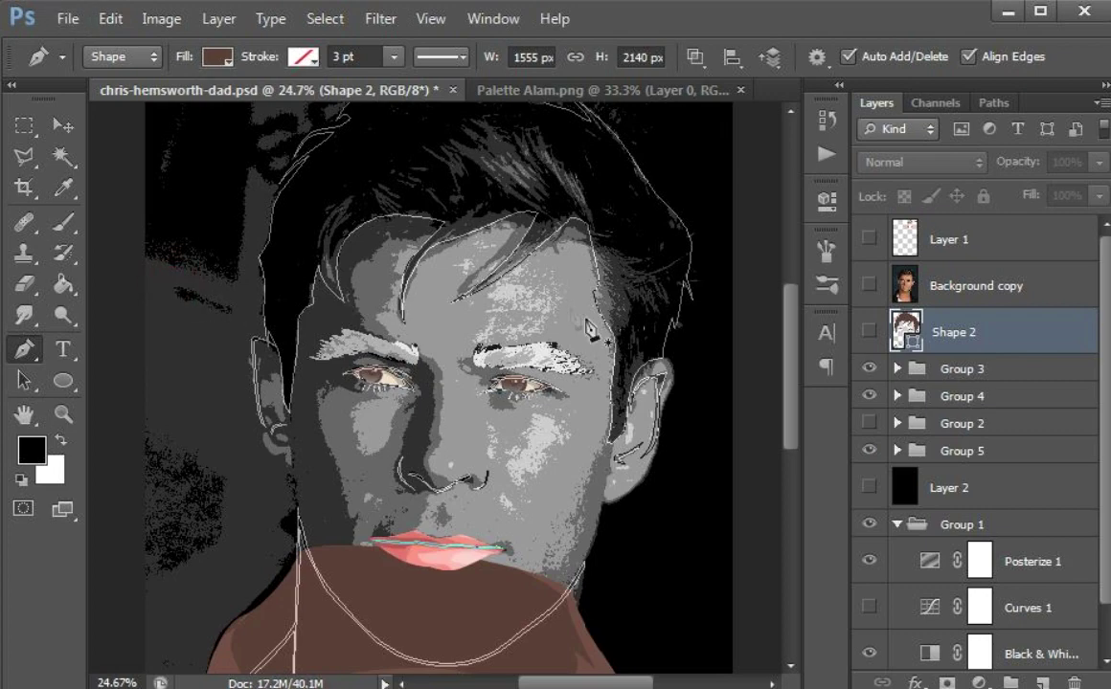
{"action": "scroll", "coordinate": [571, 248], "scroll_direction": "up", "scroll_amount": 4}
{"action": "left_click", "coordinate": [695, 57]}
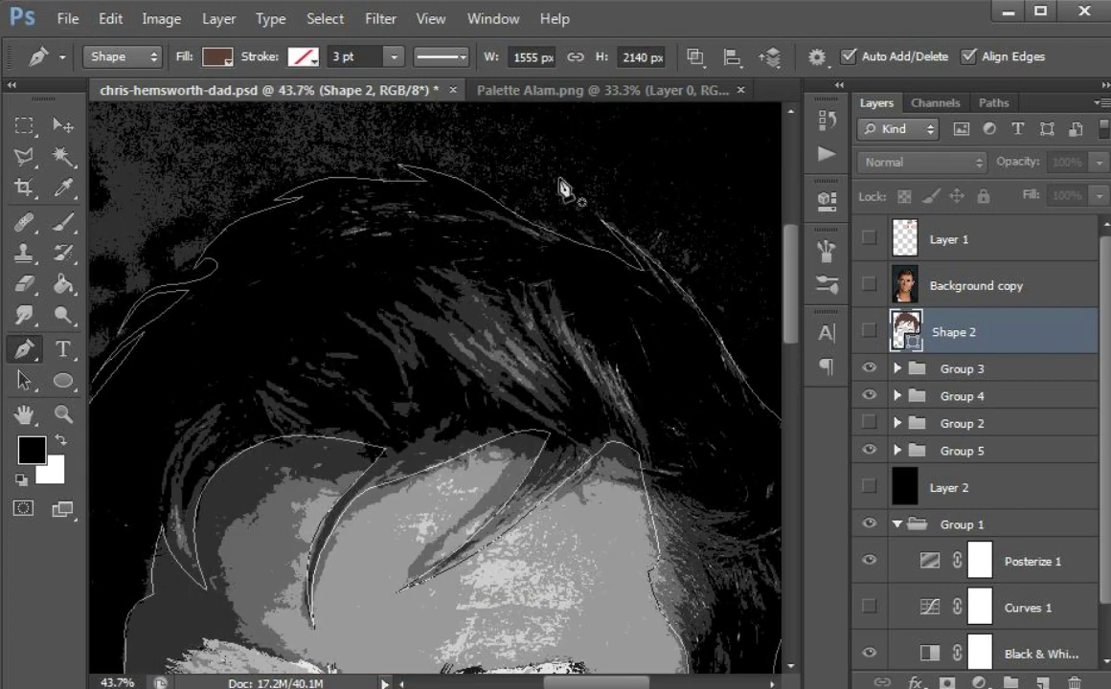
{"action": "left_click", "coordinate": [710, 90]}
{"action": "left_click", "coordinate": [546, 201]}
{"action": "left_click", "coordinate": [554, 233]}
{"action": "left_click", "coordinate": [573, 253]}
{"action": "left_click", "coordinate": [546, 201]}
- Add slender pointed strands along the top of the hair to Shape 14 using Combine Shapes
{"action": "left_click", "coordinate": [696, 57]}
{"action": "left_click", "coordinate": [727, 109]}
{"action": "scroll", "coordinate": [321, 203], "scroll_direction": "up", "scroll_amount": 4}
{"action": "left_click", "coordinate": [561, 235]}
{"action": "scroll", "coordinate": [460, 221], "scroll_direction": "up", "scroll_amount": 4}
{"action": "left_click_drag", "start_coordinate": [446, 233], "coordinate": [335, 268]}
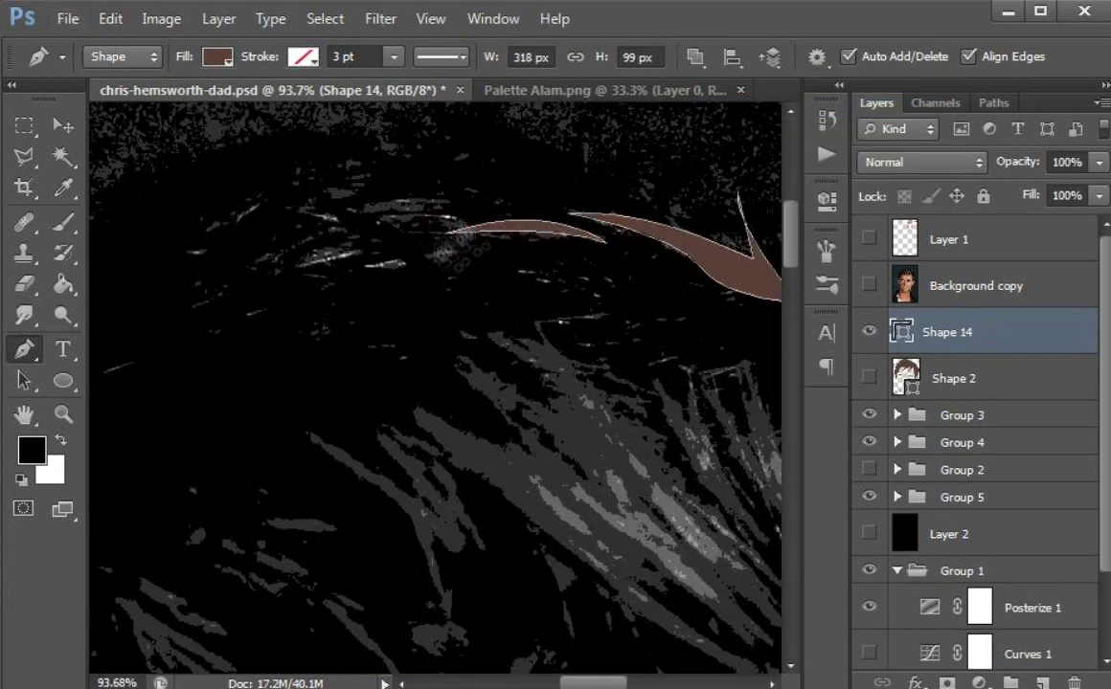
- Add a curved forked strand at the temple, a triangular lock and slim curved strands along the hairline to Shape 14
{"action": "scroll", "coordinate": [373, 345], "scroll_direction": "down", "scroll_amount": 2}
{"action": "left_click_drag", "start_coordinate": [372, 333], "coordinate": [382, 430]}
{"action": "left_click", "coordinate": [420, 238], "text": "alt"}
{"action": "left_click_drag", "start_coordinate": [393, 369], "coordinate": [417, 441]}
{"action": "left_click", "coordinate": [423, 432]}
{"action": "left_click_drag", "start_coordinate": [415, 289], "coordinate": [450, 247]}
{"action": "left_click", "coordinate": [452, 232]}
{"action": "left_click", "coordinate": [423, 258]}
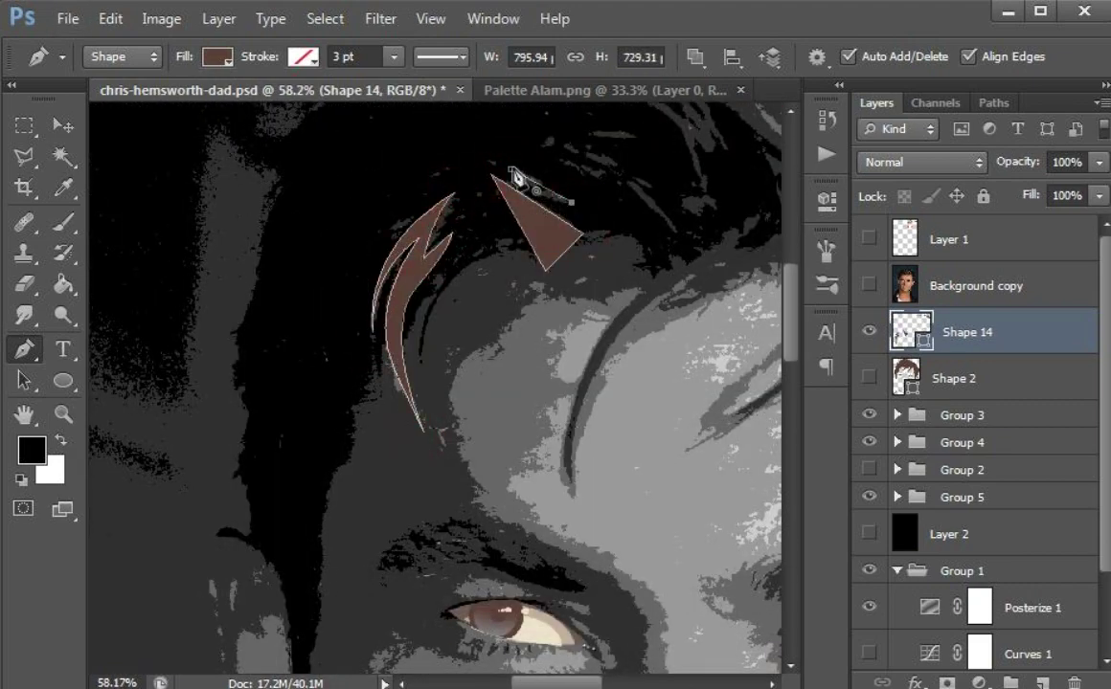
{"action": "left_click_drag", "start_coordinate": [513, 171], "coordinate": [452, 130]}
{"action": "left_click_drag", "start_coordinate": [578, 171], "coordinate": [435, 267]}
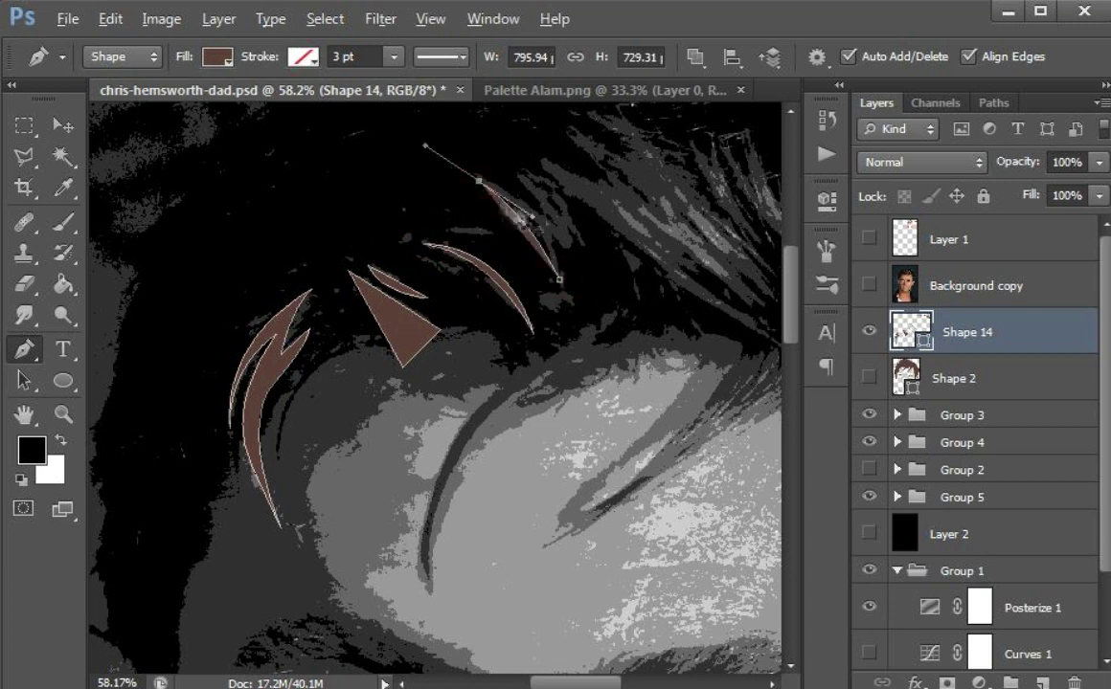
- Trace the upper and outer edges of a large spiky hair lock above the forehead with pointed tips in Shape 14
{"action": "left_click_drag", "start_coordinate": [534, 161], "coordinate": [396, 249]}
{"action": "left_click", "coordinate": [392, 244]}
{"action": "left_click", "coordinate": [470, 270]}
{"action": "left_click_drag", "start_coordinate": [450, 259], "coordinate": [495, 248]}
{"action": "left_click", "coordinate": [424, 204]}
{"action": "left_click", "coordinate": [496, 245]}
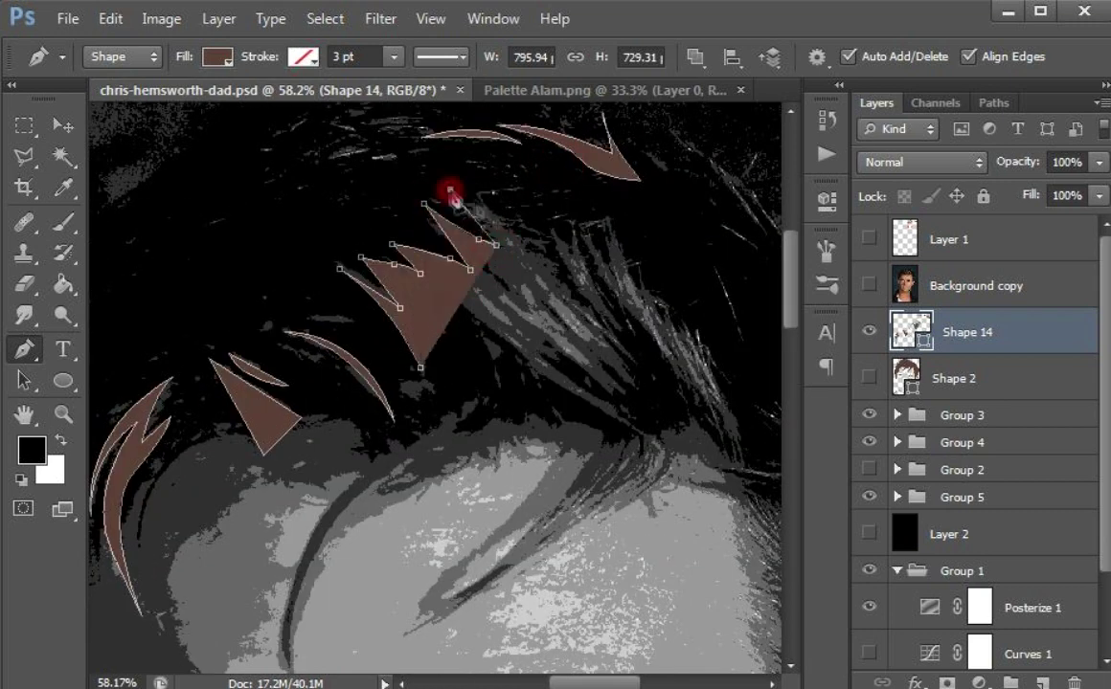
{"action": "left_click", "coordinate": [450, 190]}
{"action": "left_click", "coordinate": [648, 392]}
{"action": "left_click", "coordinate": [592, 341]}
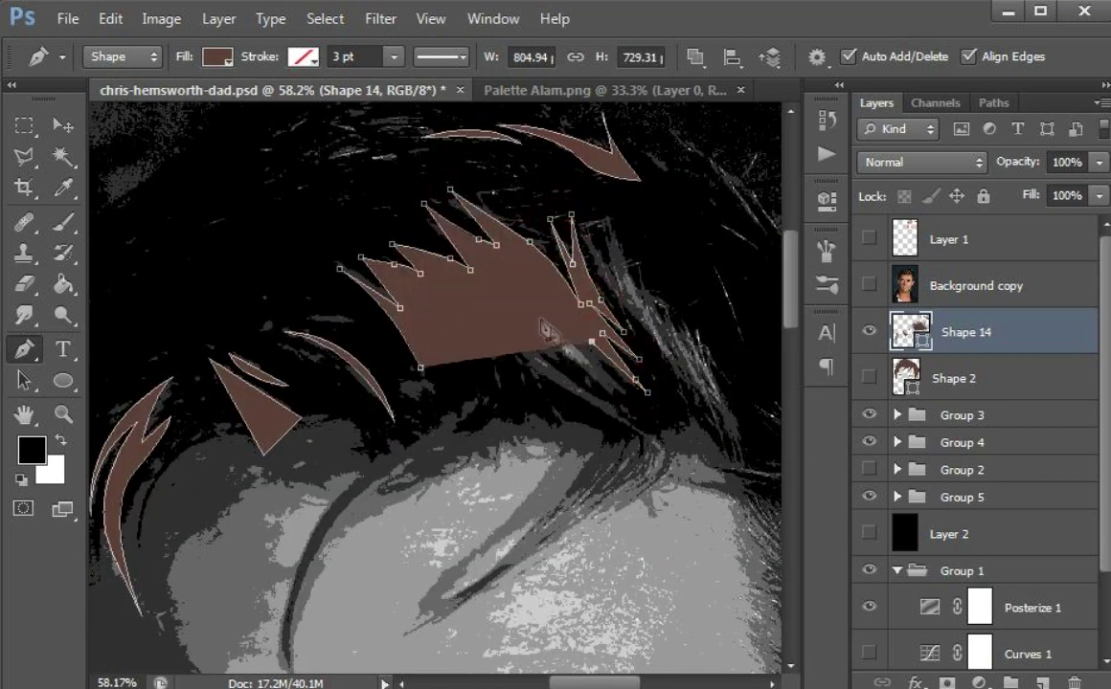
- Trace the large lock's lower edge with a long tapering strand towards the forehead and close the outline
{"action": "left_click", "coordinate": [634, 398]}
{"action": "left_click", "coordinate": [528, 338]}
{"action": "left_click", "coordinate": [661, 461]}
{"action": "left_click_drag", "start_coordinate": [569, 388], "coordinate": [526, 356]}
{"action": "left_click", "coordinate": [479, 312]}
{"action": "left_click", "coordinate": [524, 380]}
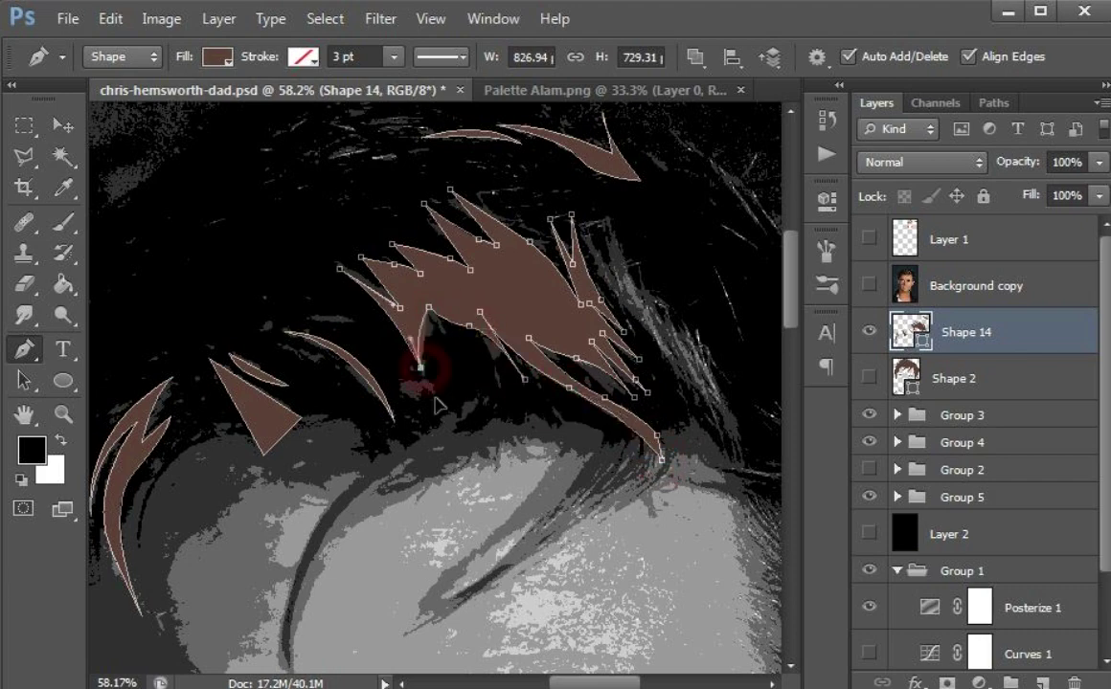
{"action": "left_click", "coordinate": [339, 269]}
- Trace another closed, jagged lock of hair beside the large spiky one in Shape 14
{"action": "left_click_drag", "start_coordinate": [581, 239], "coordinate": [385, 246]}
{"action": "left_click", "coordinate": [388, 234]}
{"action": "scroll", "coordinate": [388, 234], "scroll_direction": "down", "scroll_amount": 2}
{"action": "left_click_drag", "start_coordinate": [500, 437], "coordinate": [465, 388]}
{"action": "left_click", "coordinate": [465, 388]}
{"action": "left_click_drag", "start_coordinate": [564, 440], "coordinate": [616, 436]}
{"action": "left_click", "coordinate": [616, 429]}
{"action": "left_click", "coordinate": [655, 433]}
{"action": "left_click", "coordinate": [599, 472]}
{"action": "left_click", "coordinate": [614, 537]}
{"action": "left_click", "coordinate": [522, 528]}
{"action": "left_click", "coordinate": [465, 388]}
- Show Shape 2, extend the layer selection to Shape 14 and open the path operation options
{"action": "scroll", "coordinate": [519, 416], "scroll_direction": "down", "scroll_amount": 11}
{"action": "scroll", "coordinate": [254, 440], "scroll_direction": "up", "scroll_amount": 2}
{"action": "left_click", "coordinate": [880, 380]}
{"action": "left_click", "coordinate": [967, 332], "text": "shift"}
{"action": "left_click", "coordinate": [695, 56]}
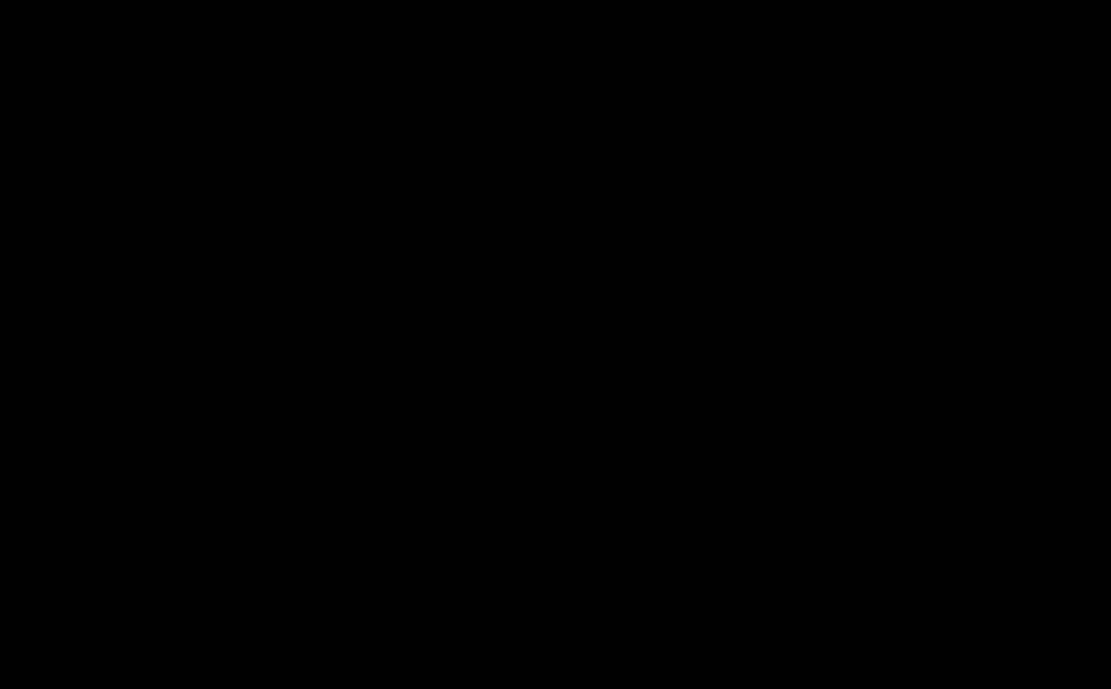